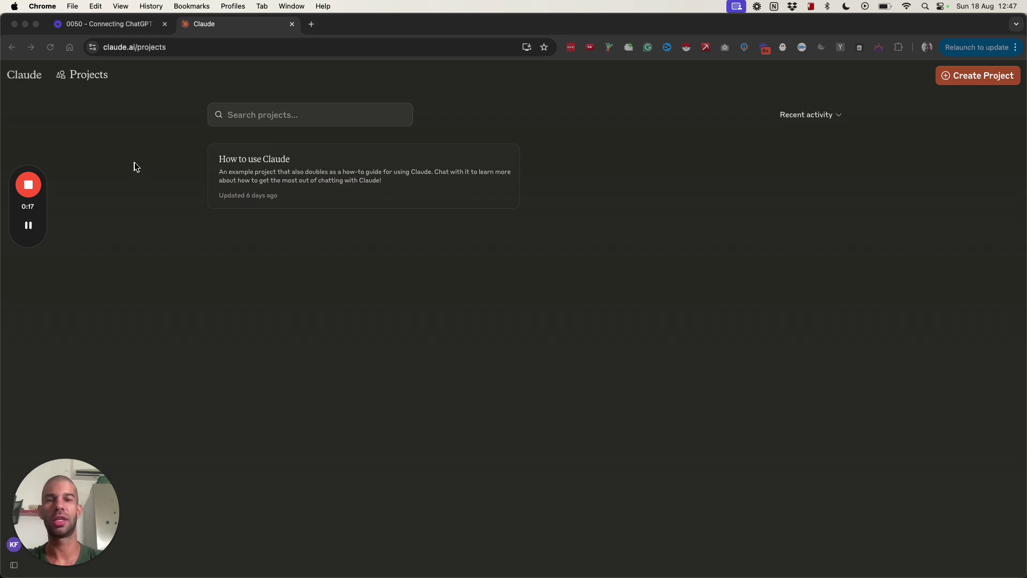
Step: Copy the claude.ai address into a new tab and show the Projects list with How to use Claude
mouse_move(33, 107)
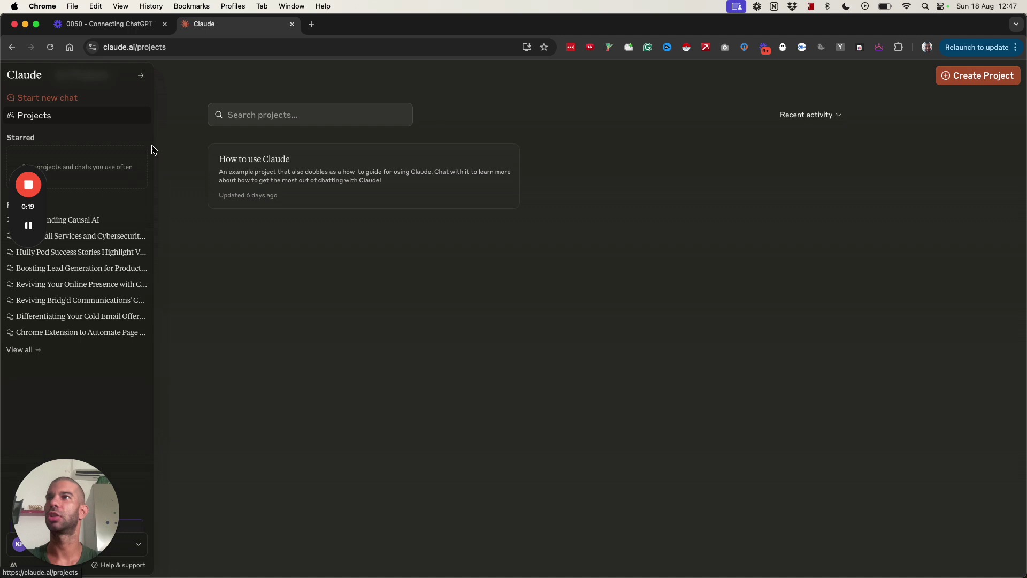
click(129, 48)
key(cmd+c)
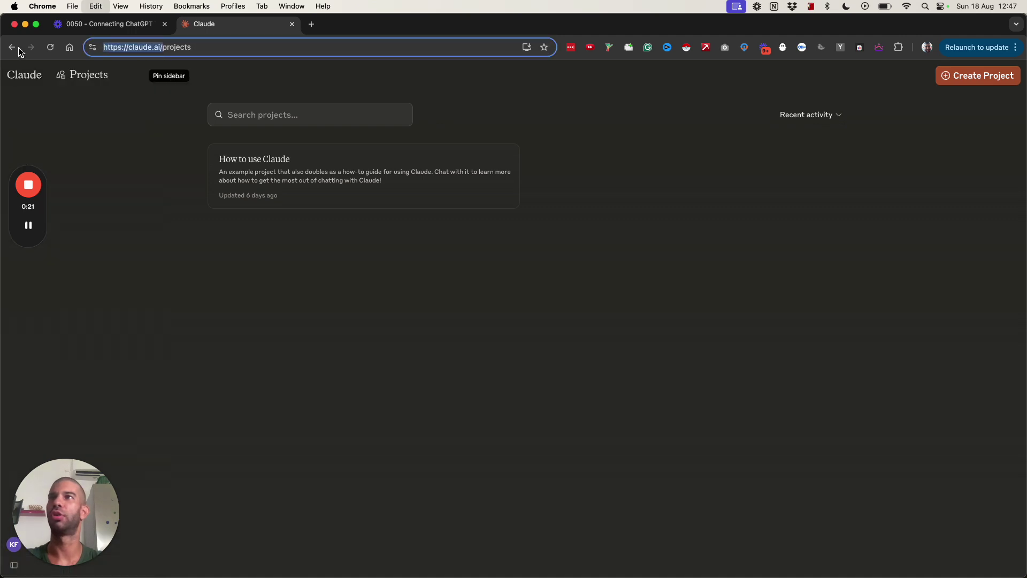
key(cmd+t)
key(cmd+v)
key(Return)
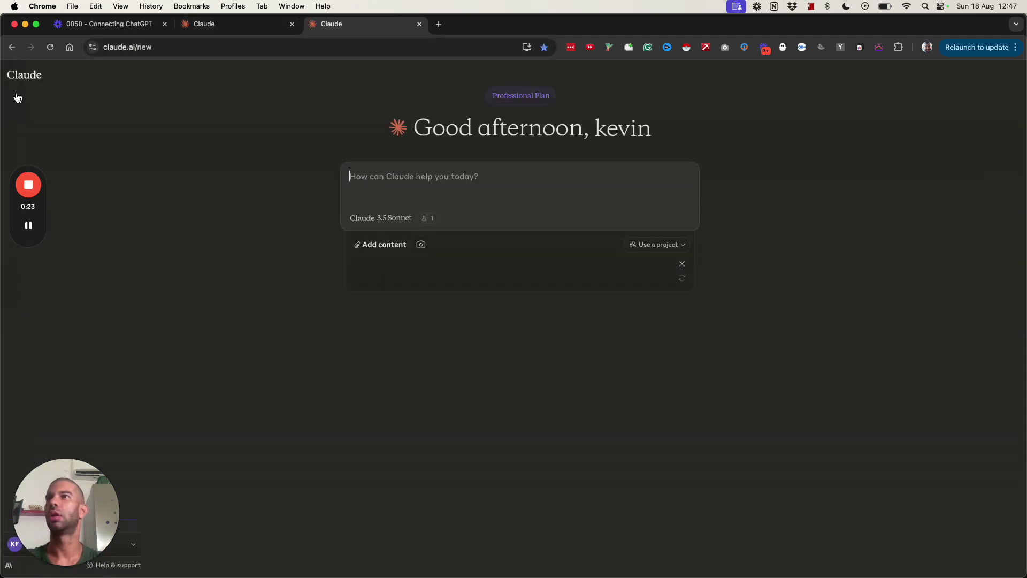
mouse_move(19, 97)
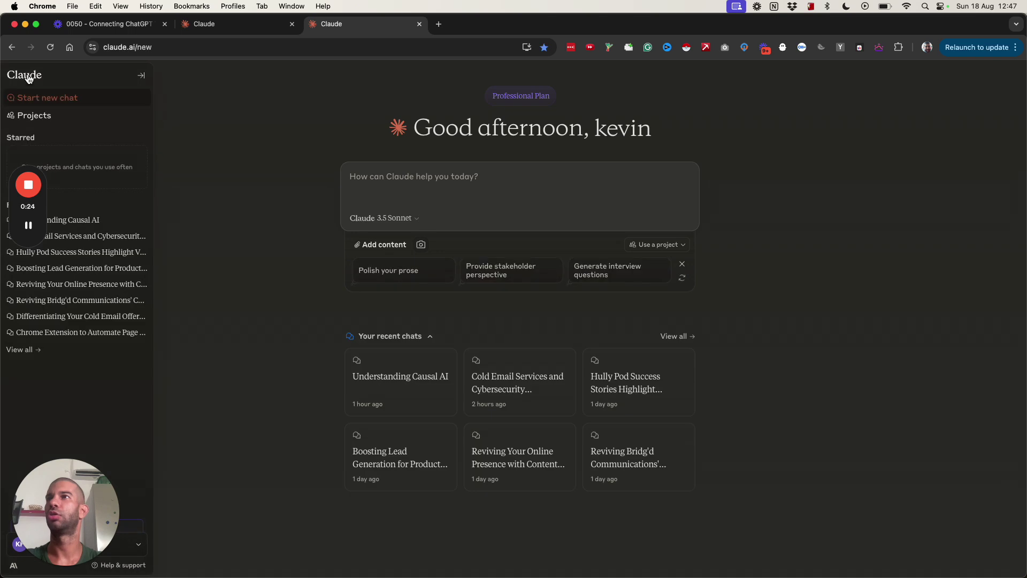
click(40, 124)
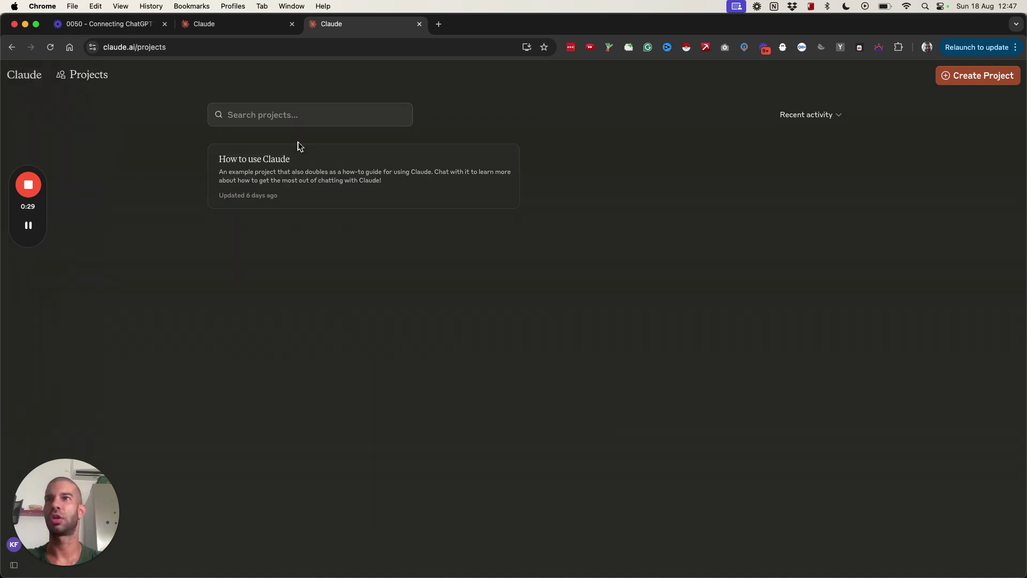
Step: Open the How to use Claude project and select the full prompting guide text in its preview
click(321, 186)
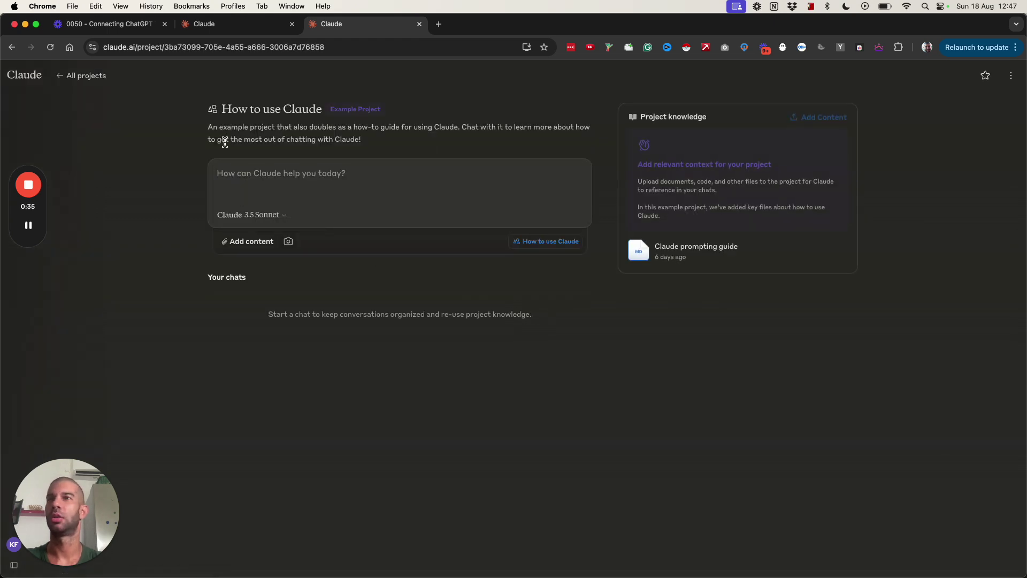
drag(450, 126, 578, 147)
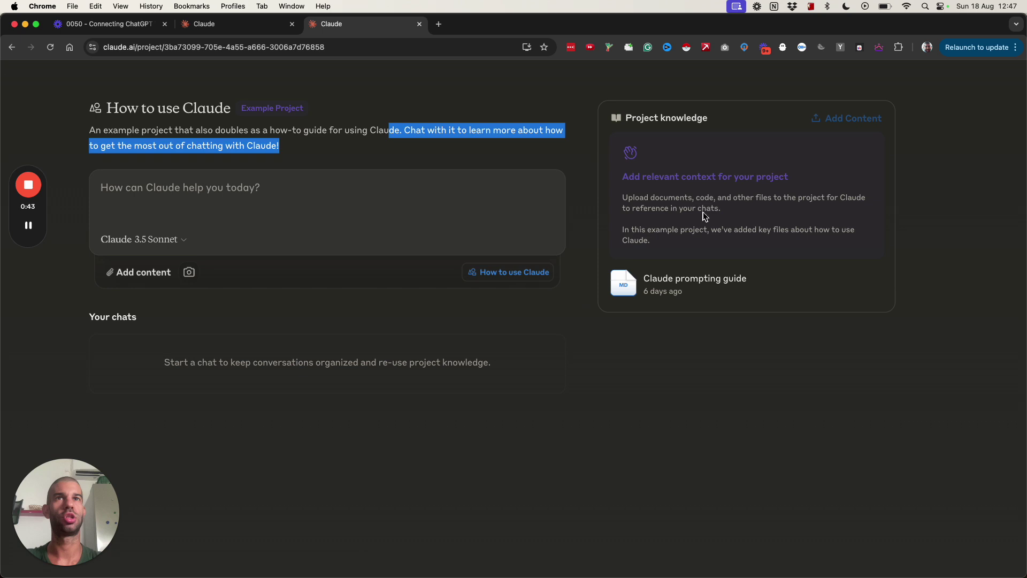
click(648, 291)
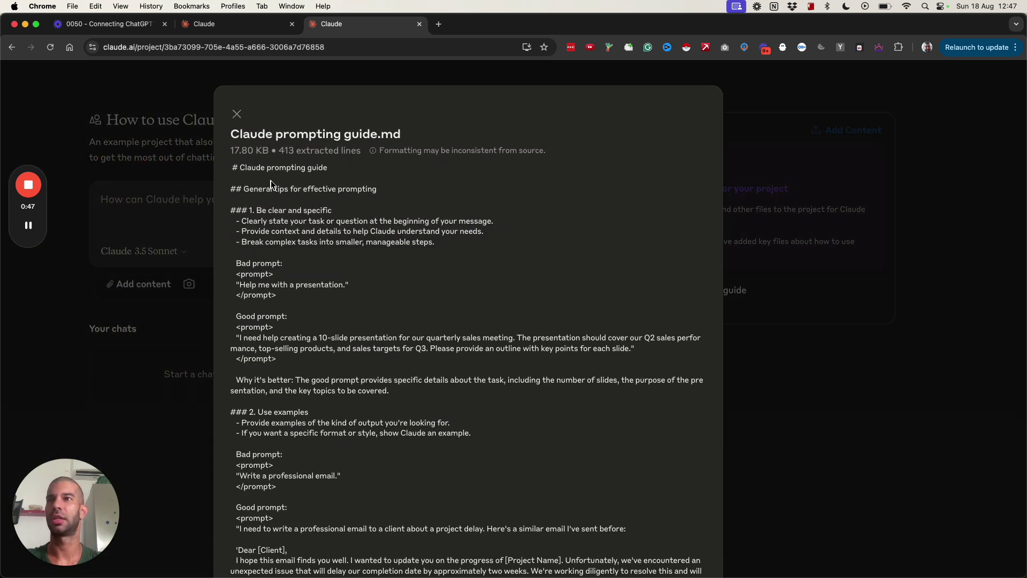
drag(230, 168, 330, 309)
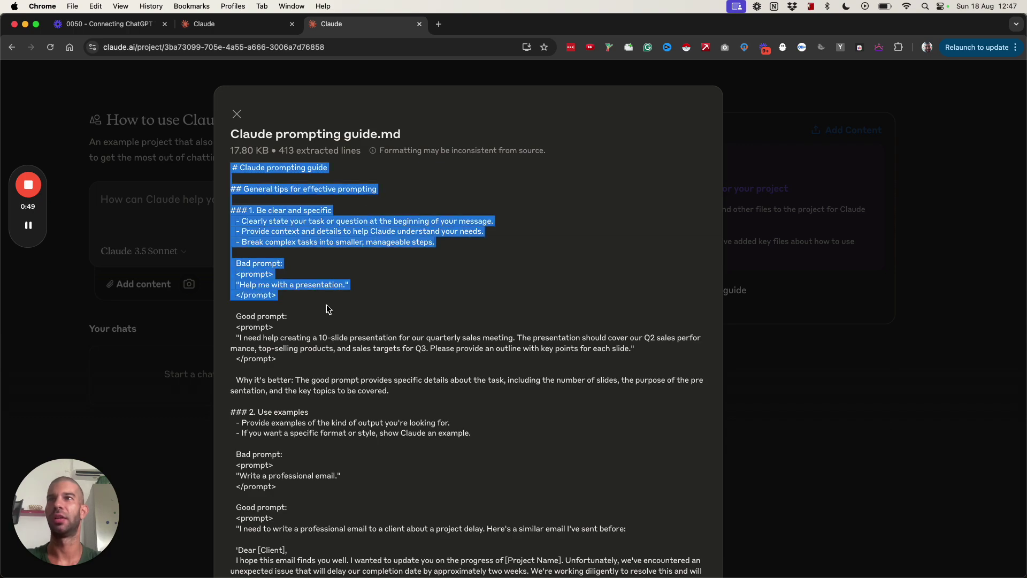
scroll(329, 313, down, 20)
scroll(399, 402, down, 6)
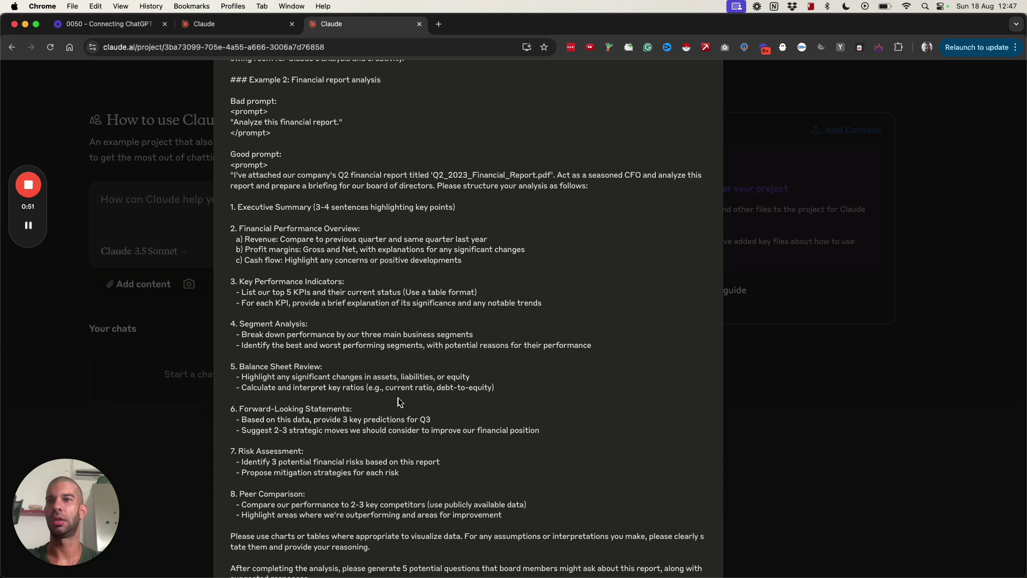
shift+click(377, 569)
key(shift+Down)
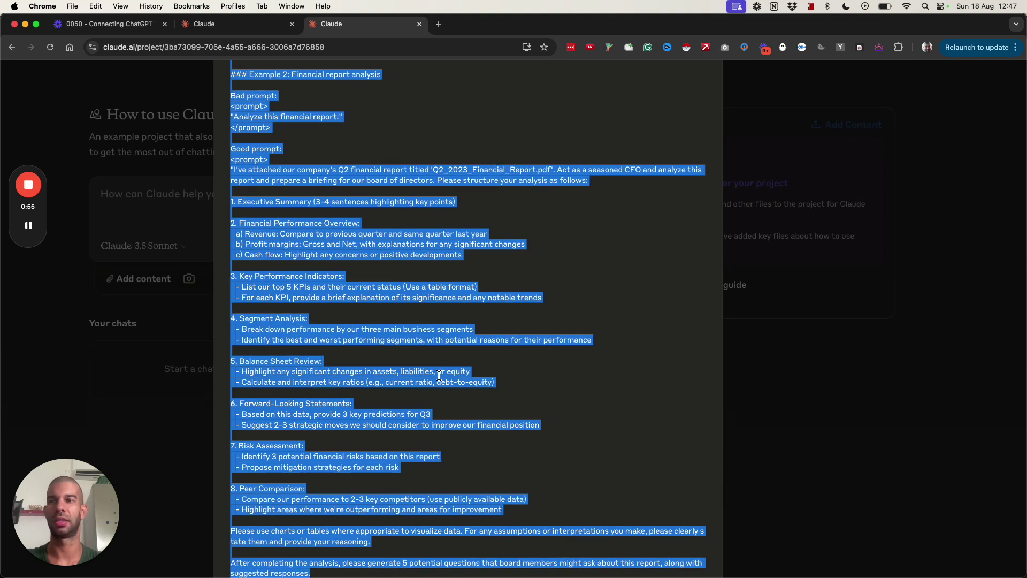
Step: Paste the guide into markdowntohtml.com, replacing the sample, and select the rendered HTML preview
key(cmd+t)
text(mark)
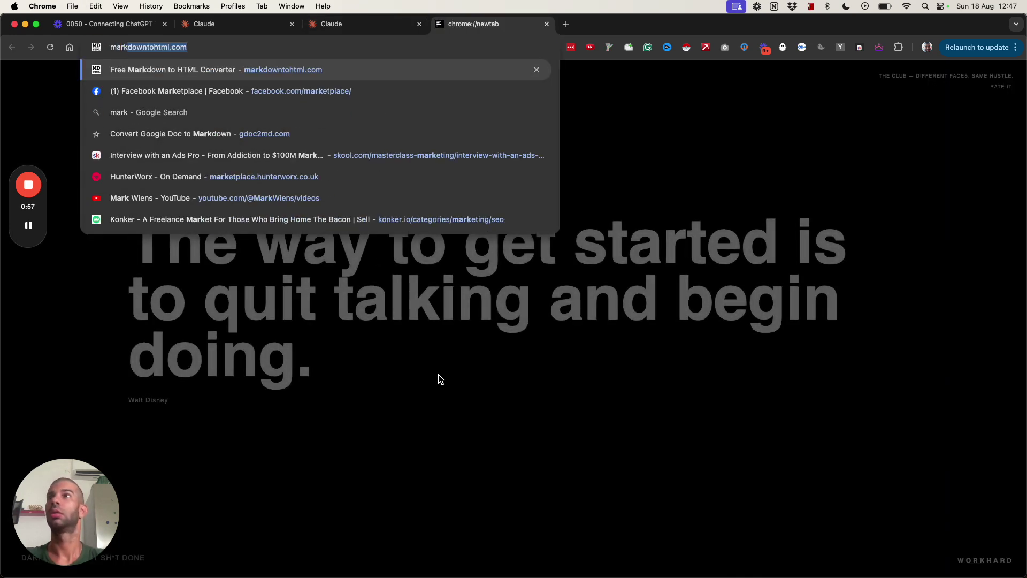
key(Return)
click(337, 309)
key(cmd+a)
key(cmd+v)
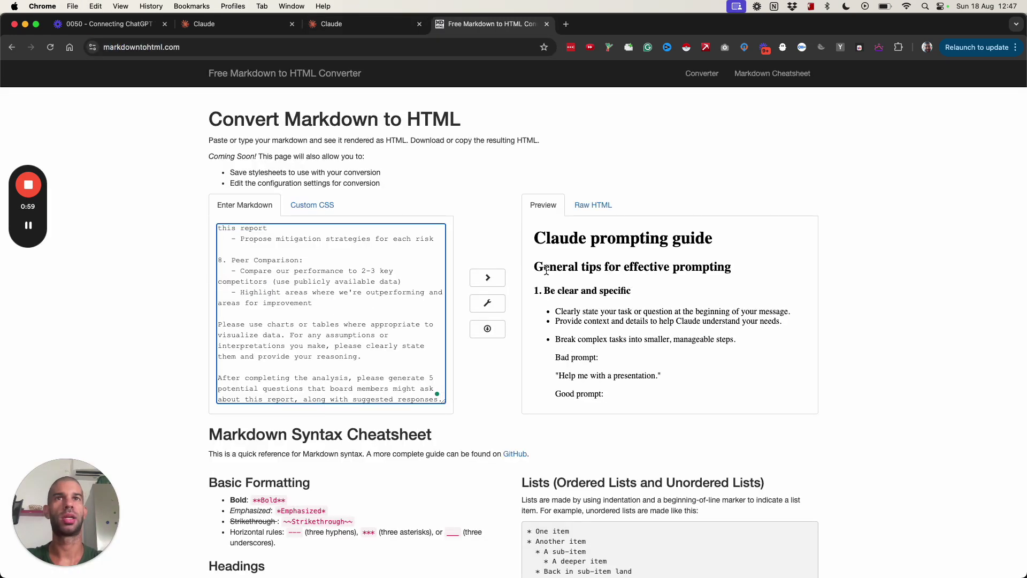
click(592, 284)
key(cmd+a)
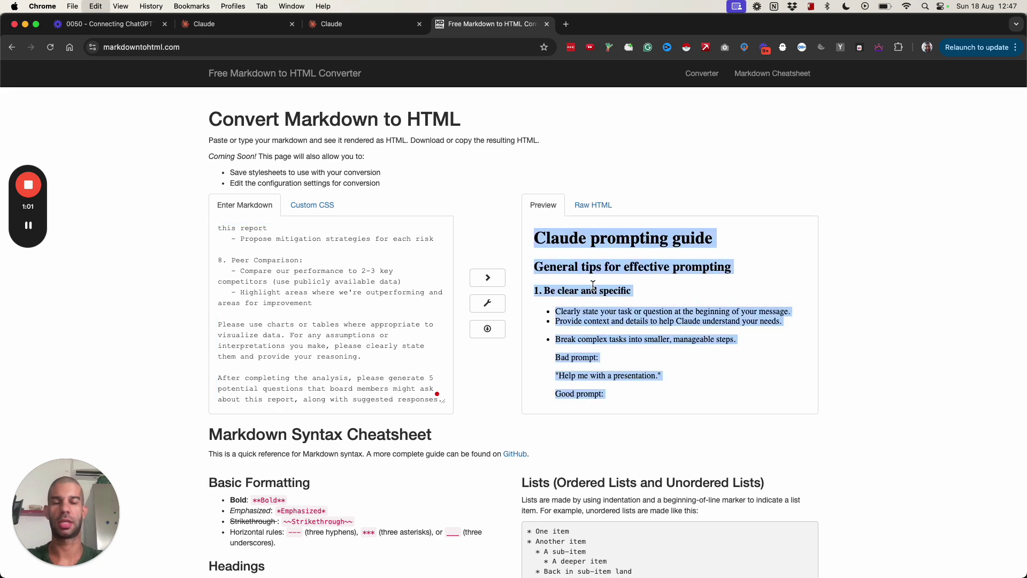
key(cmd+t)
Step: Create a blank Google Doc via docs.new and paste the formatted prompting guide into it
text(docs.new)
key(Return)
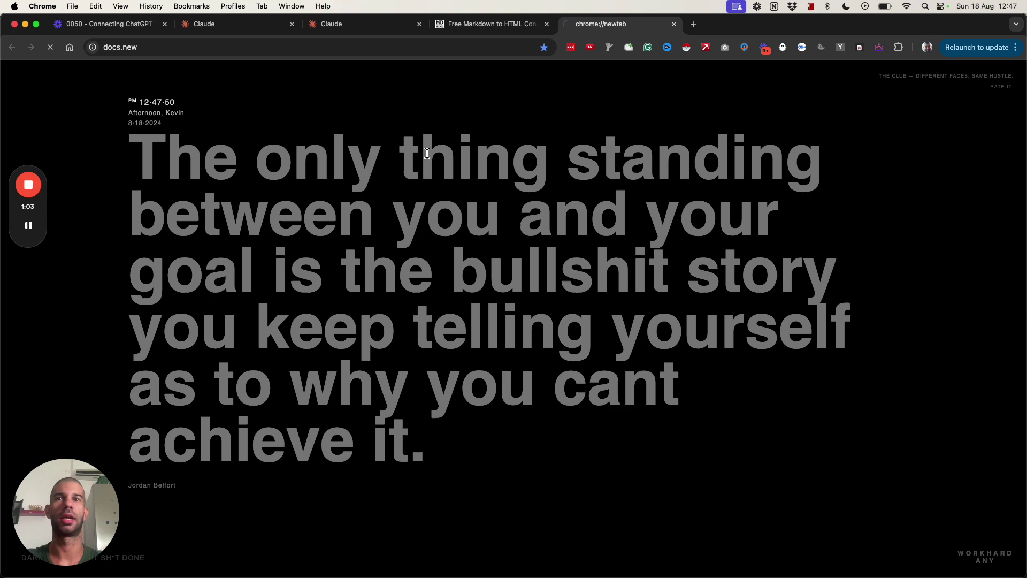
key(cmd+v)
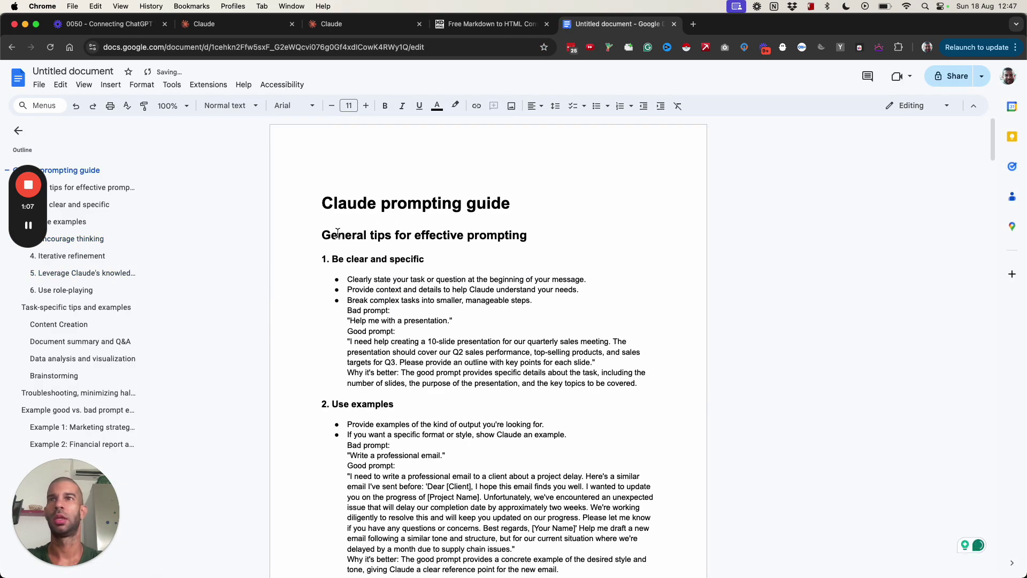
drag(322, 235, 532, 236)
Step: Close the prompting guide's file preview in the Claude project
click(381, 25)
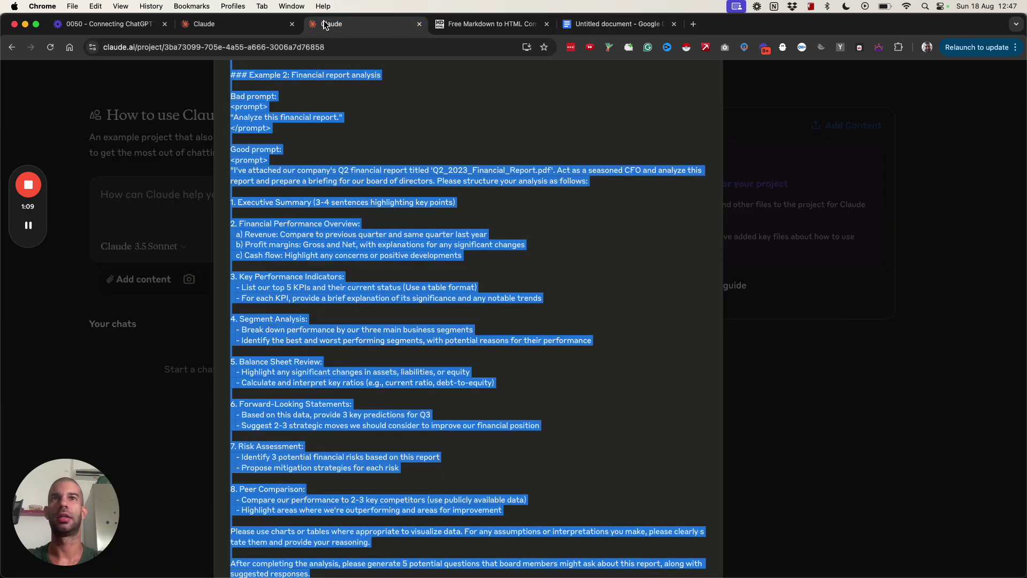
click(480, 165)
click(827, 300)
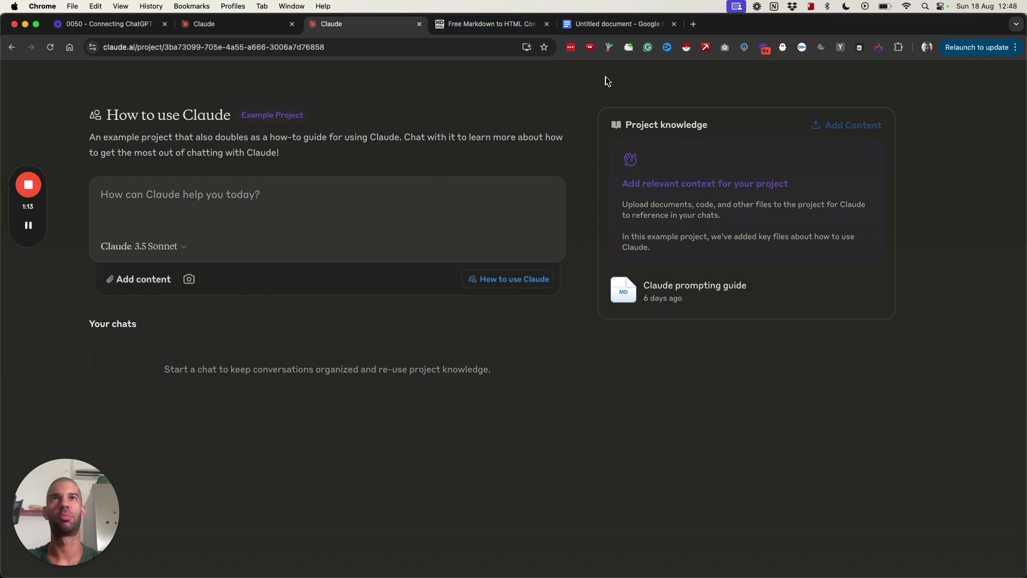
drag(649, 126, 685, 127)
Step: Scroll through the pasted guide in the document, then go back to the Claude project
click(615, 24)
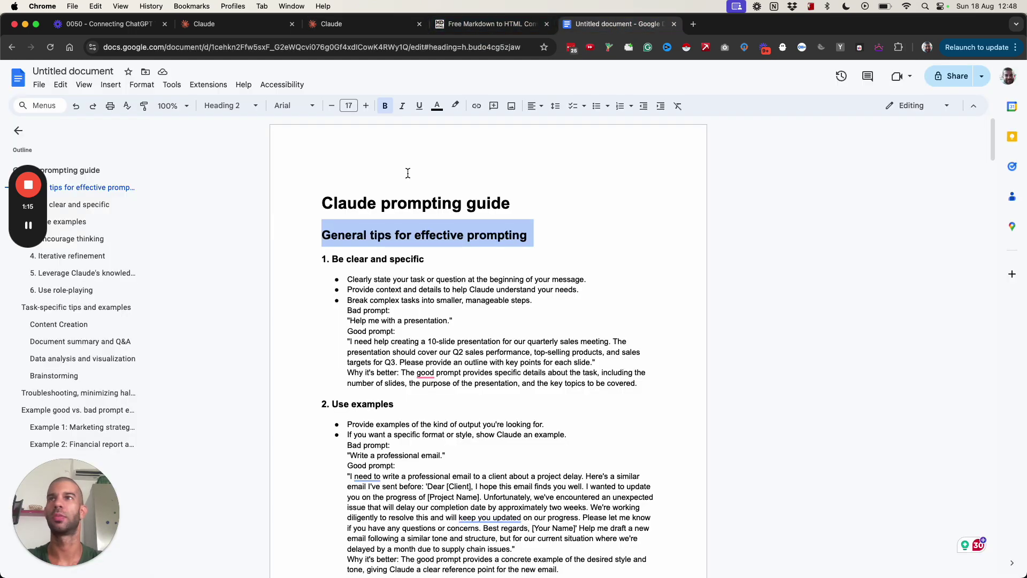
scroll(321, 259, down, 1)
drag(318, 220, 504, 221)
drag(330, 244, 431, 243)
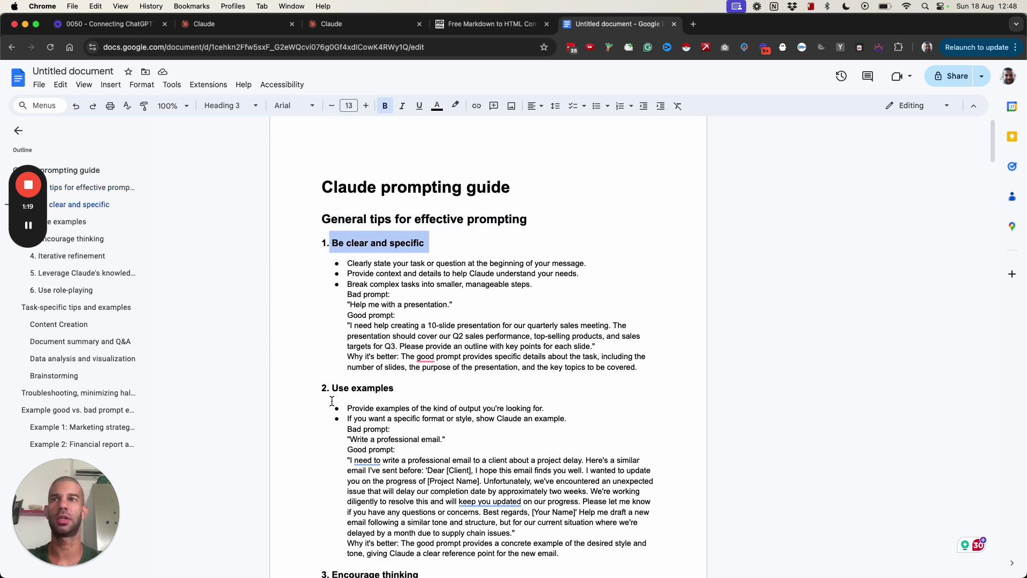
scroll(332, 401, down, 5)
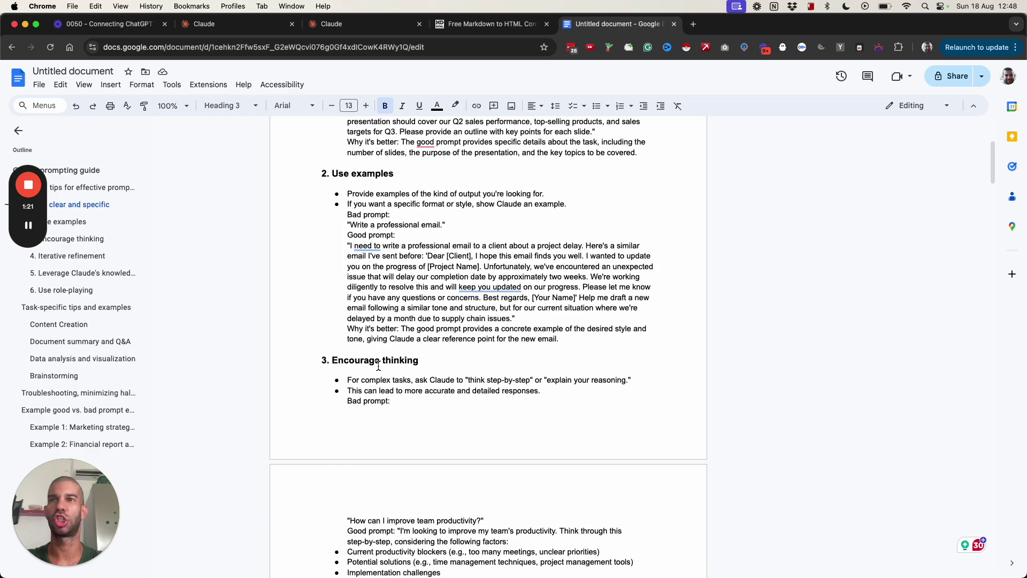
scroll(344, 376, down, 15)
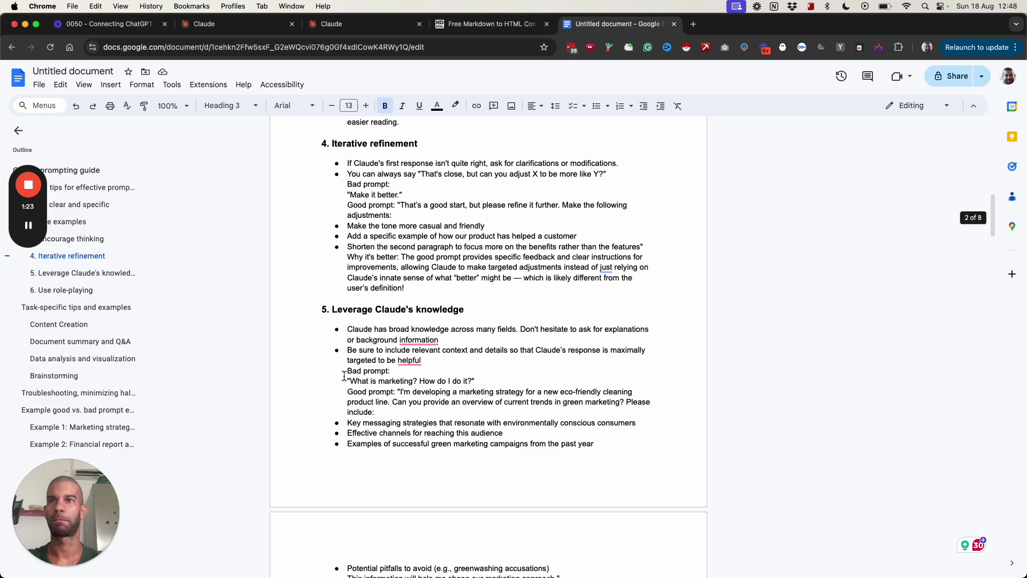
scroll(523, 286, down, 6)
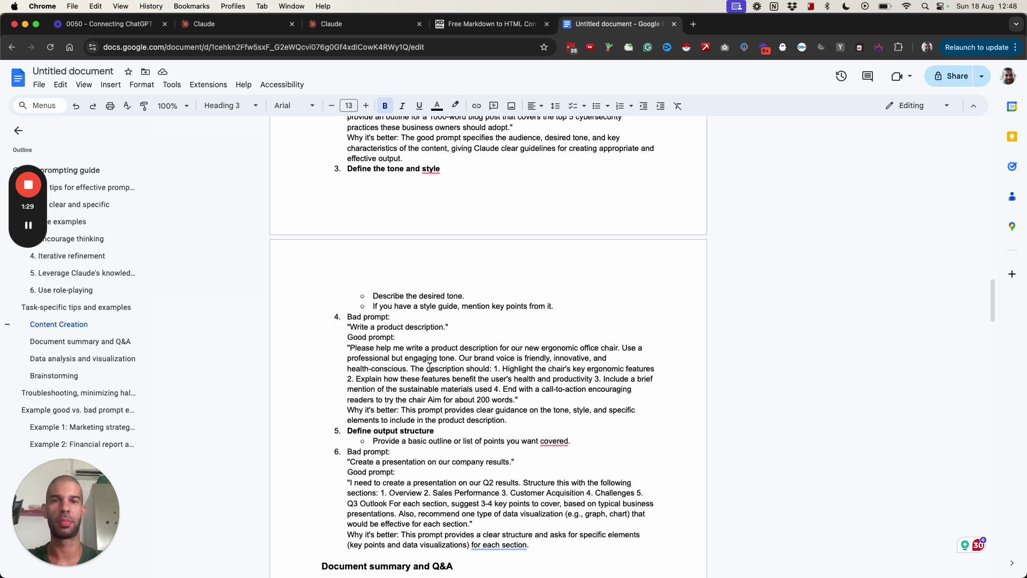
scroll(471, 343, down, 6)
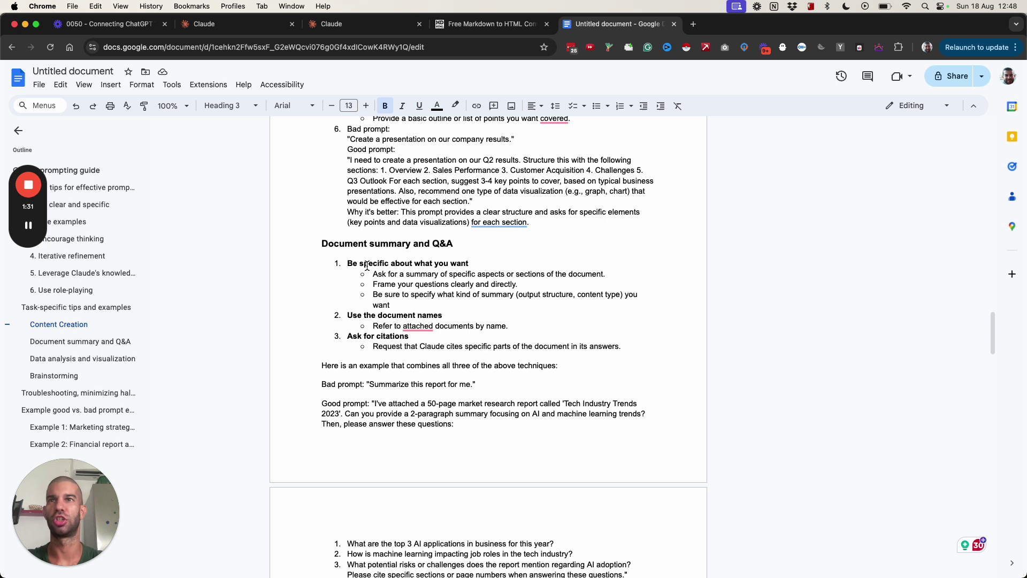
click(354, 23)
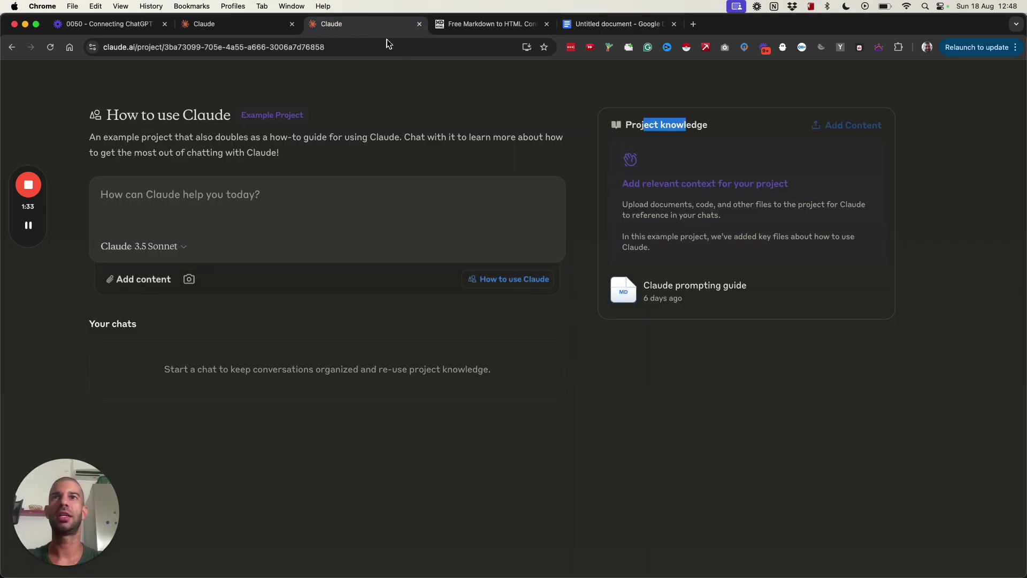
Step: Ask the project 'what can you tell me about the basics of a great prompt?' and select the question
click(318, 197)
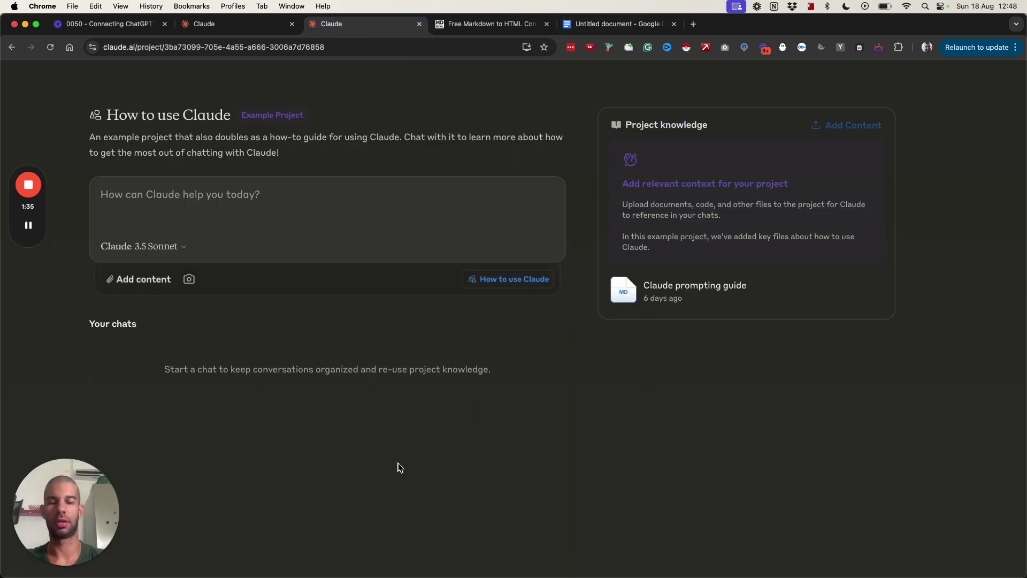
text(what can you t)
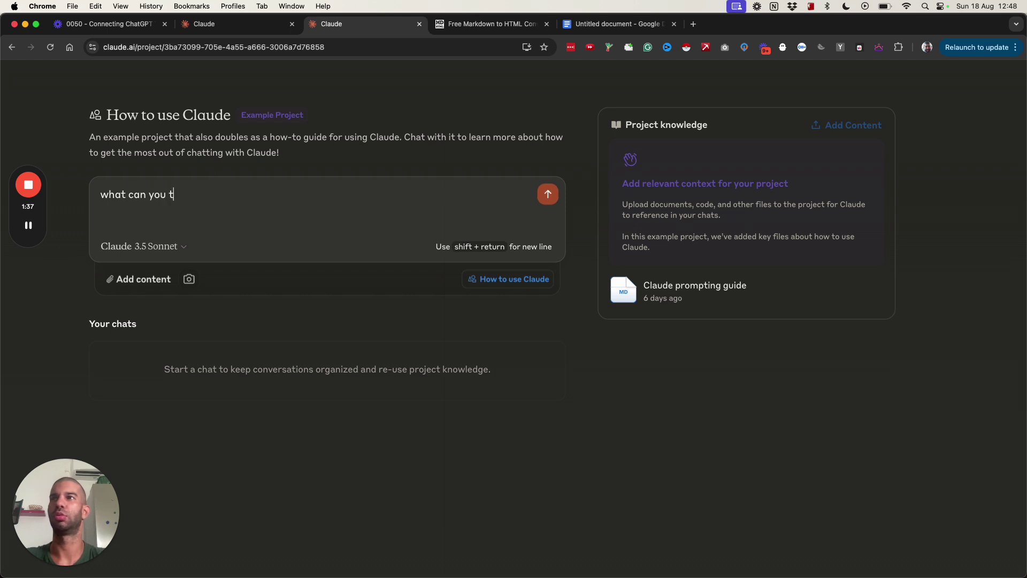
text(ell me about the bas)
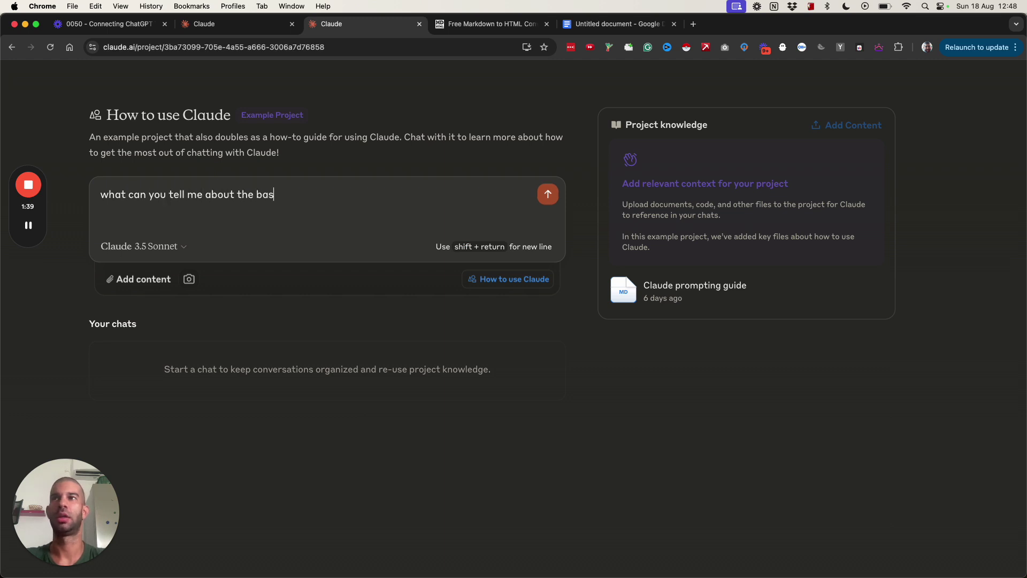
text(ics of a great prom)
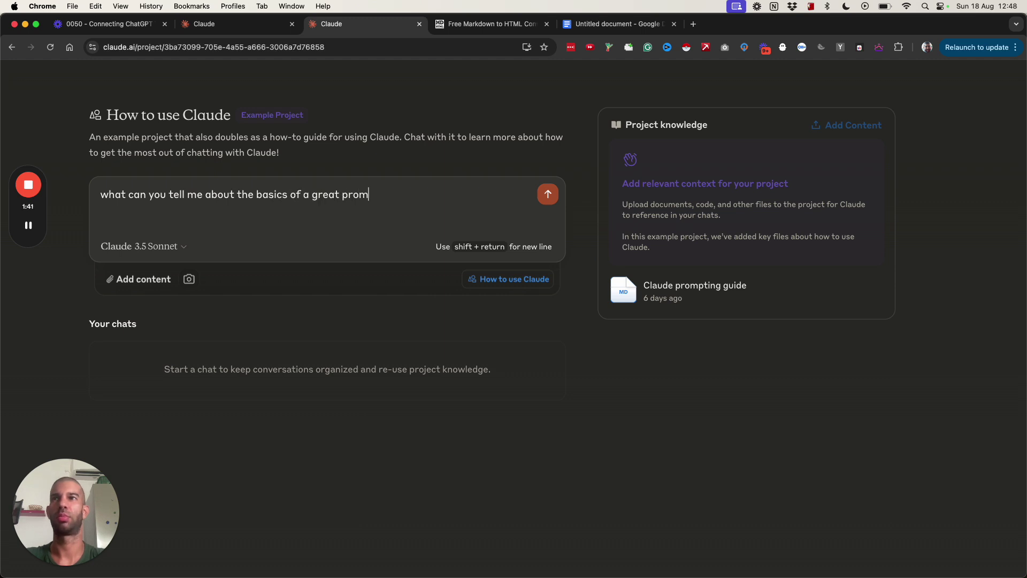
text(pt?)
key(Return)
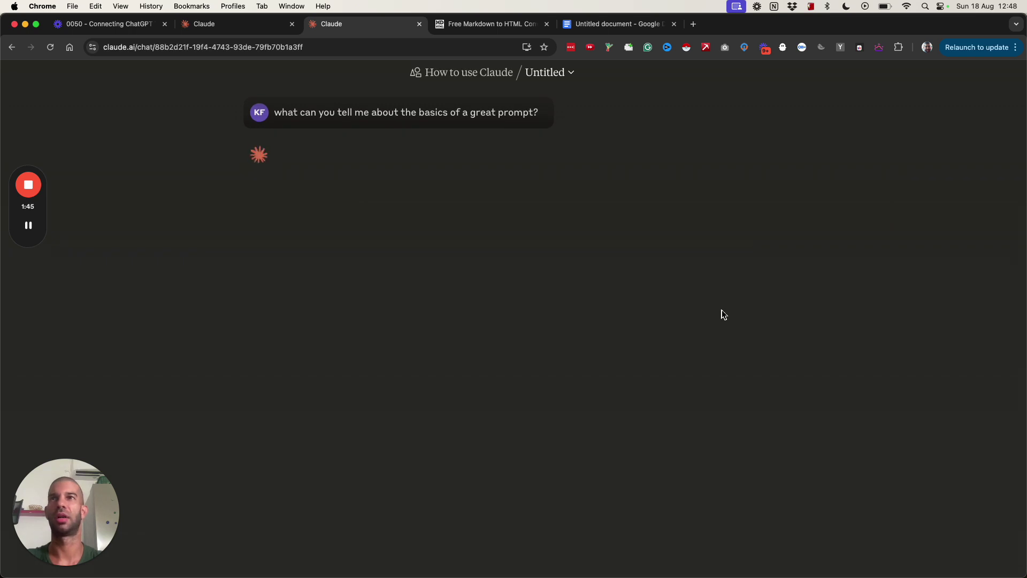
triple_click(399, 110)
key(super+c)
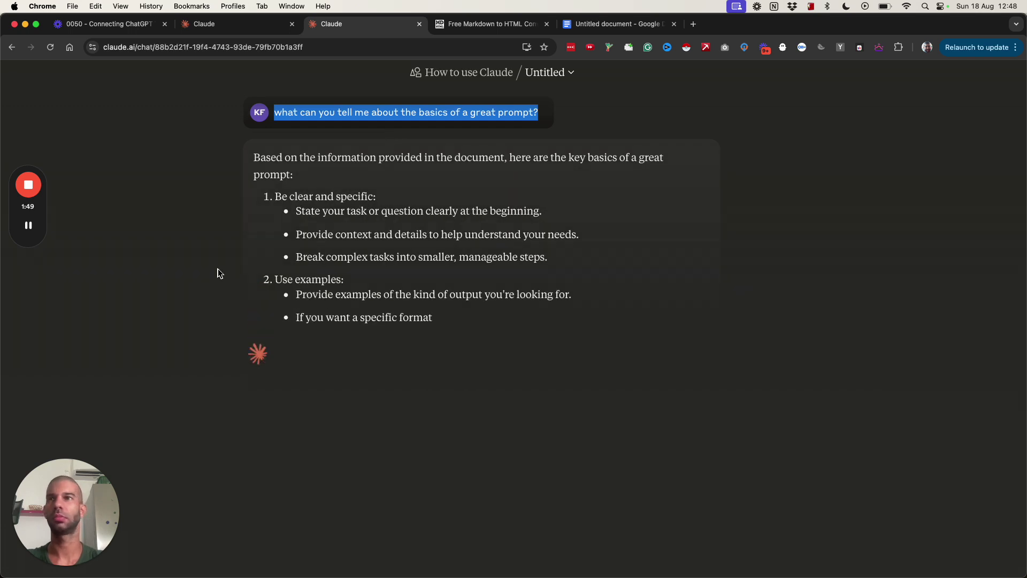
key(cmd+n)
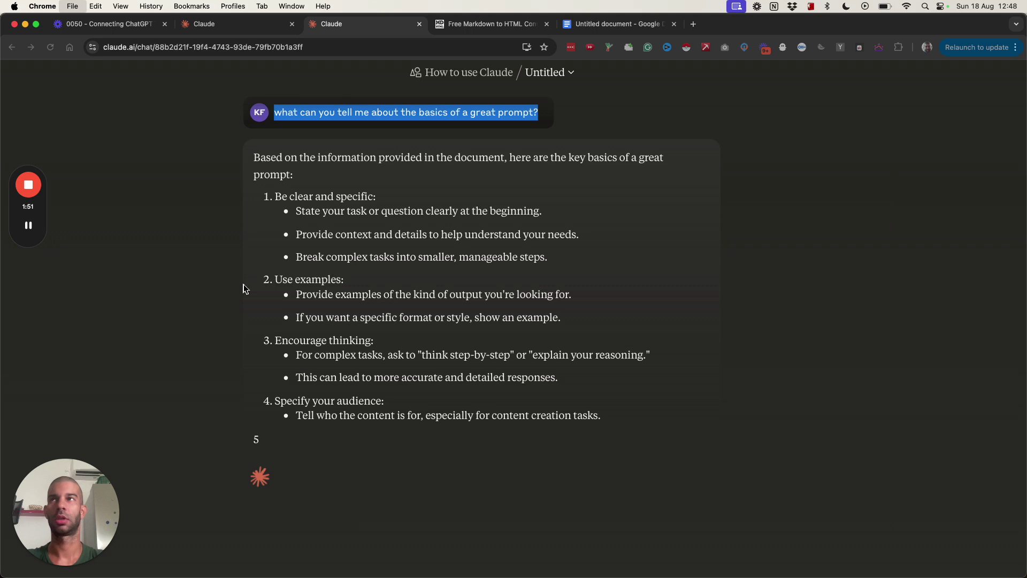
Step: Send the same great-prompt question in a new chat on claude.ai, outside the project
text(claude.ai)
key(Return)
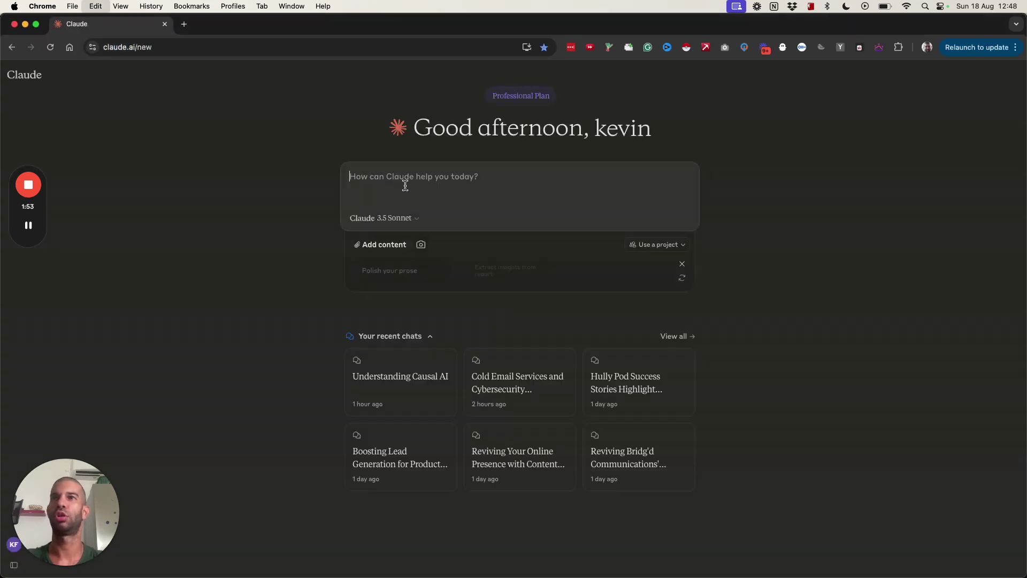
key(super+v)
key(Return)
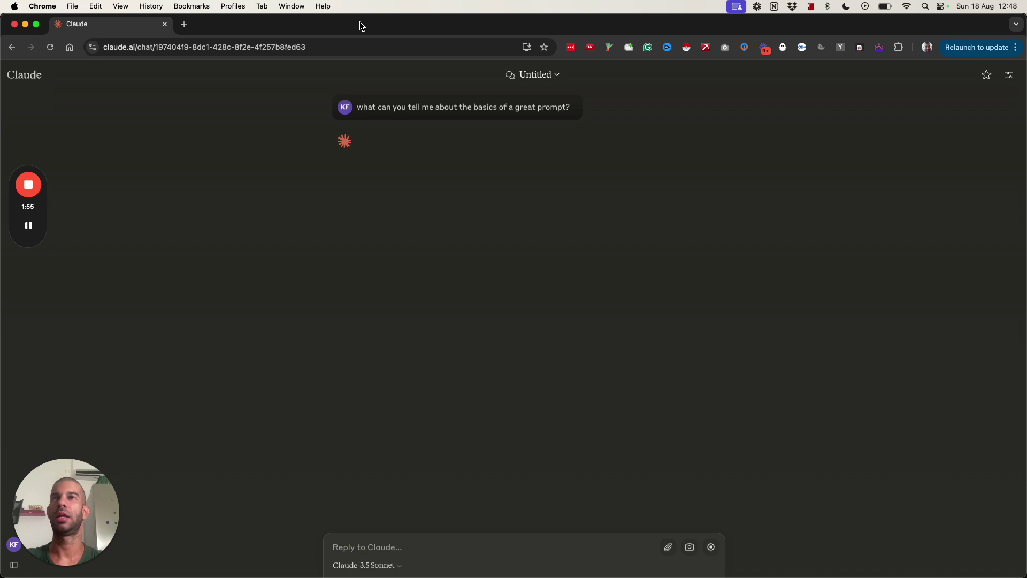
Step: Tile the plain chat on the right of the screen and the project chat on the left
drag(360, 26, 350, 325)
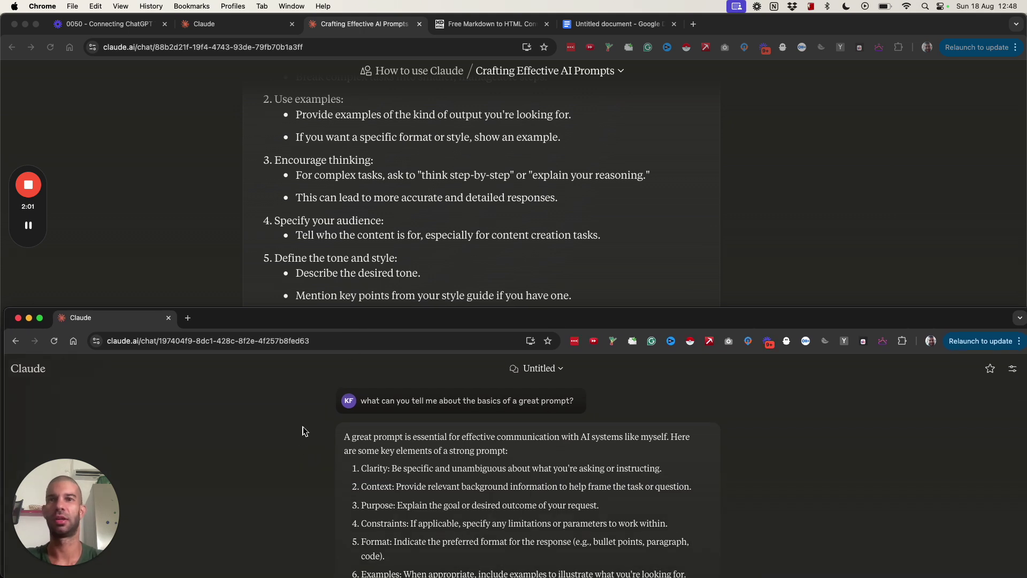
mouse_move(40, 318)
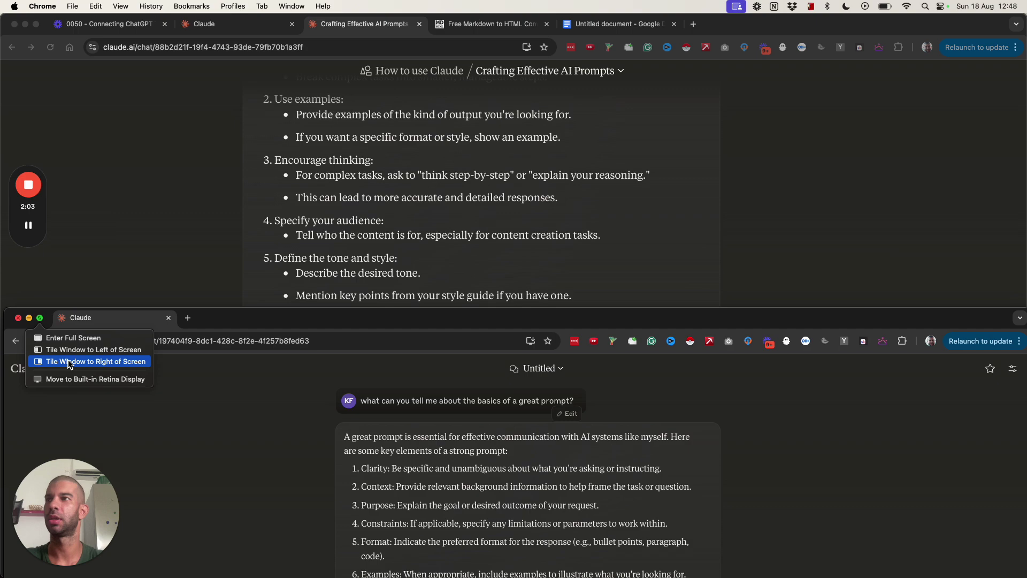
click(75, 364)
click(239, 214)
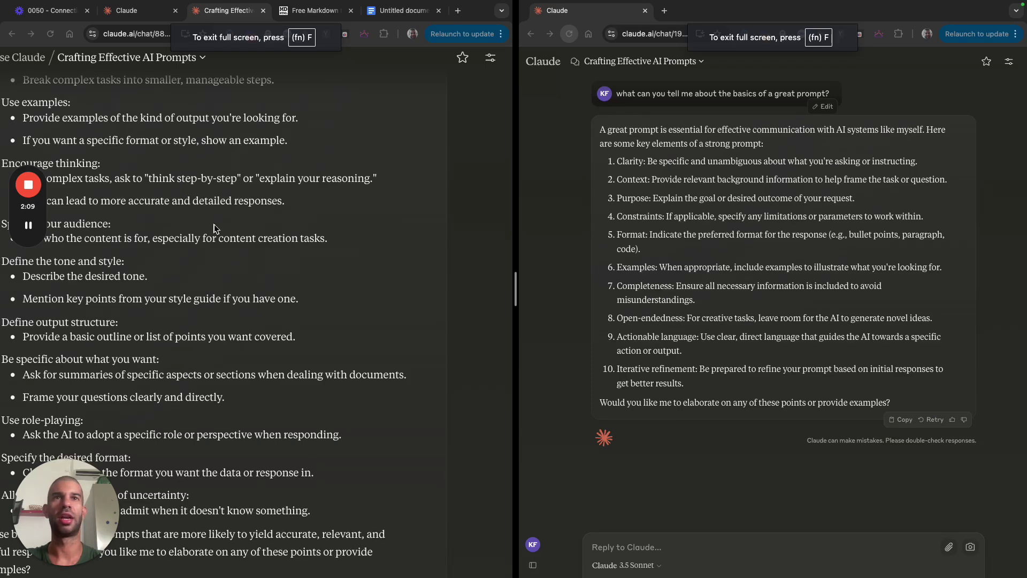
Step: Scroll through the project chat's question and guide-based answer
scroll(214, 228, up, 5)
triple_click(285, 122)
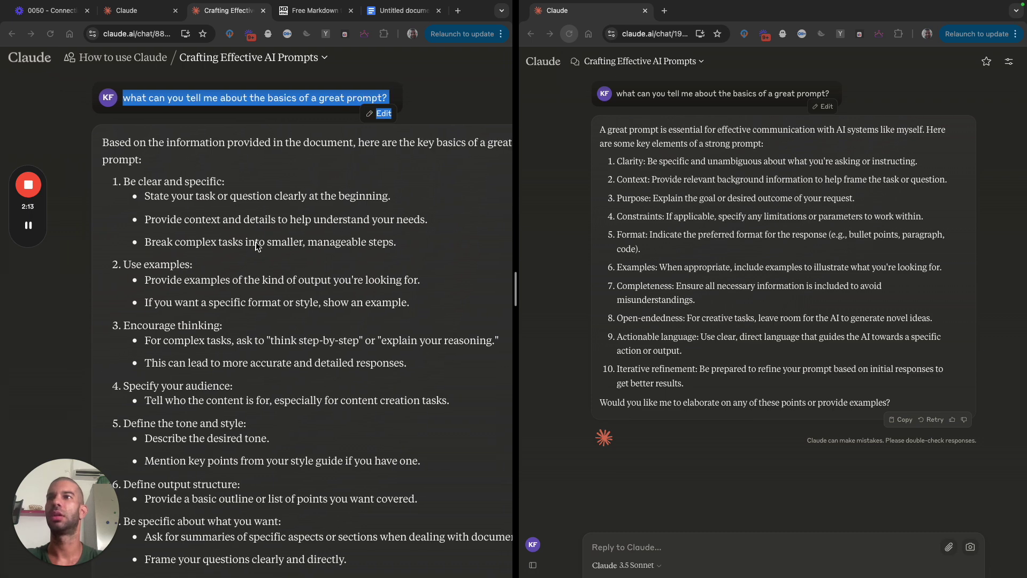
scroll(235, 169, down, 1)
scroll(236, 169, right, 1)
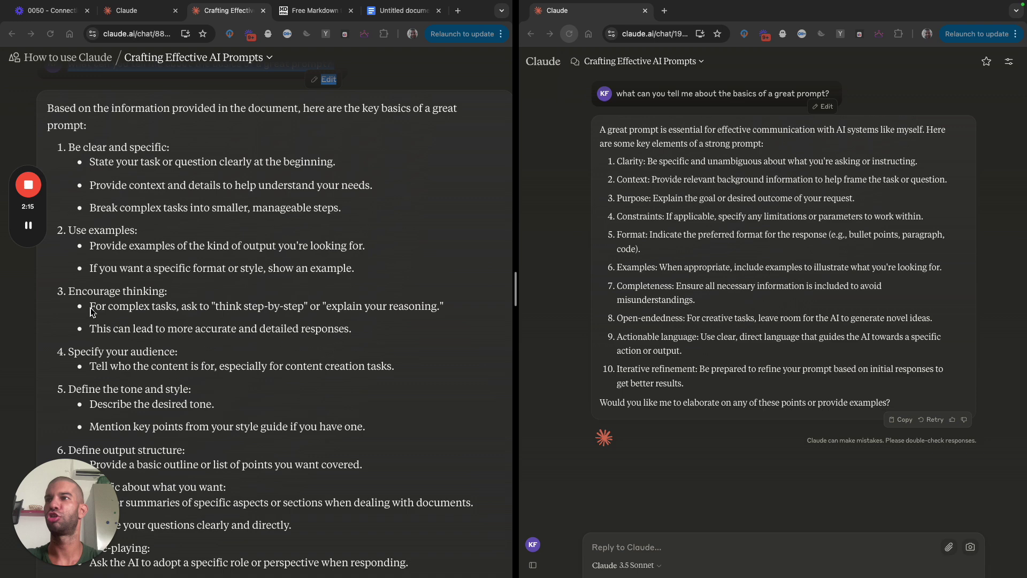
scroll(119, 359, down, 5)
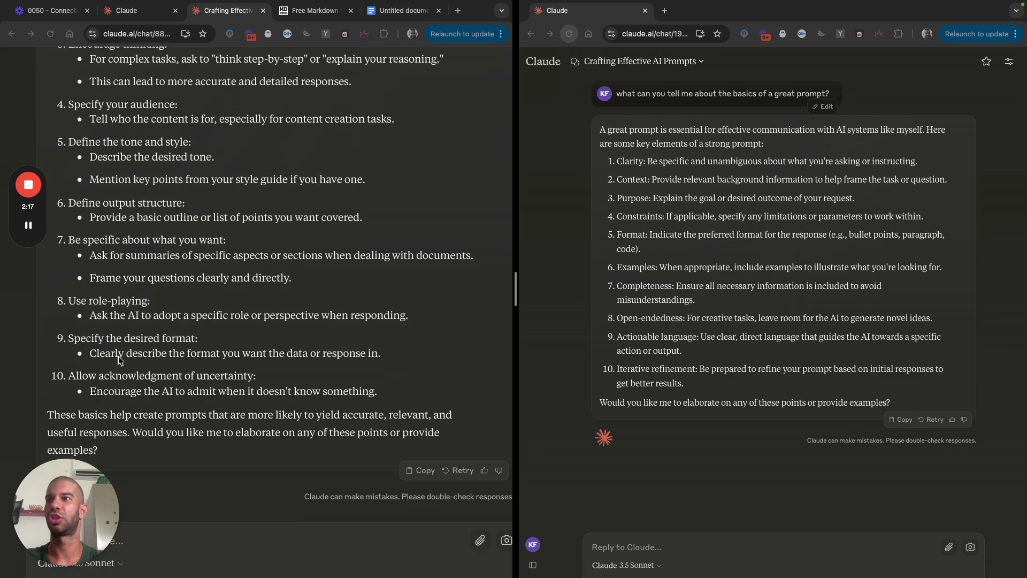
scroll(181, 316, up, 3)
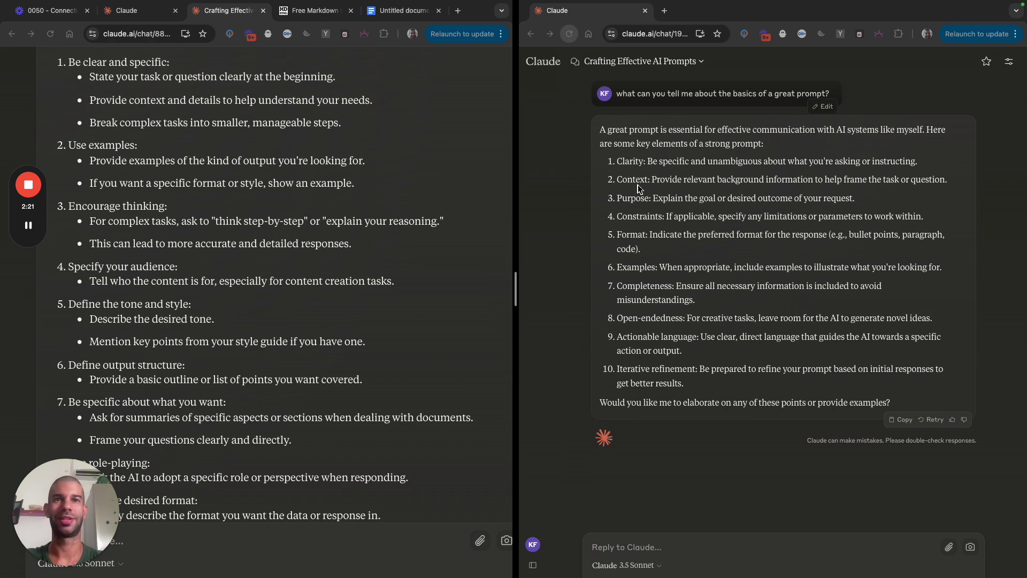
scroll(178, 273, up, 3)
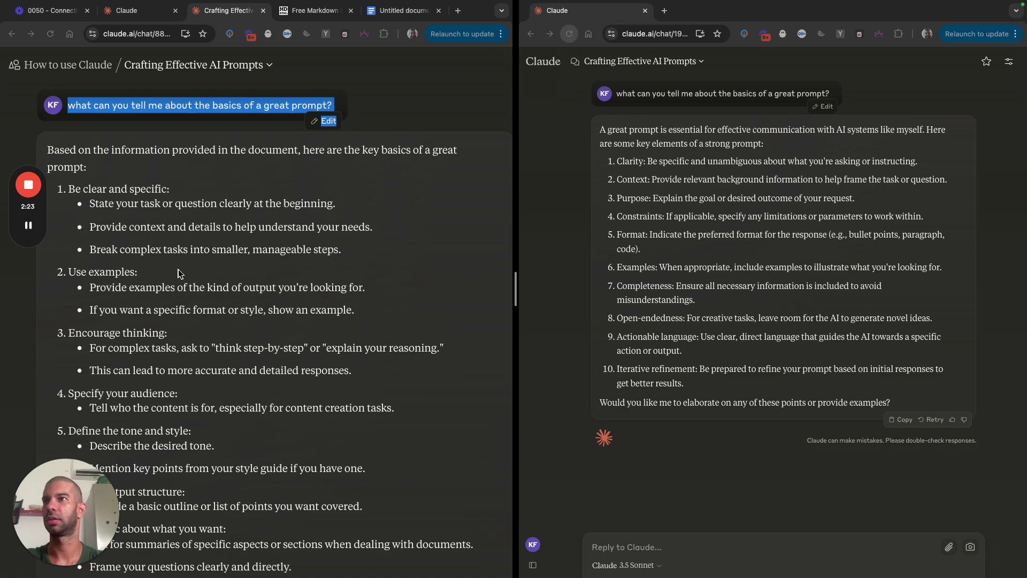
click(229, 227)
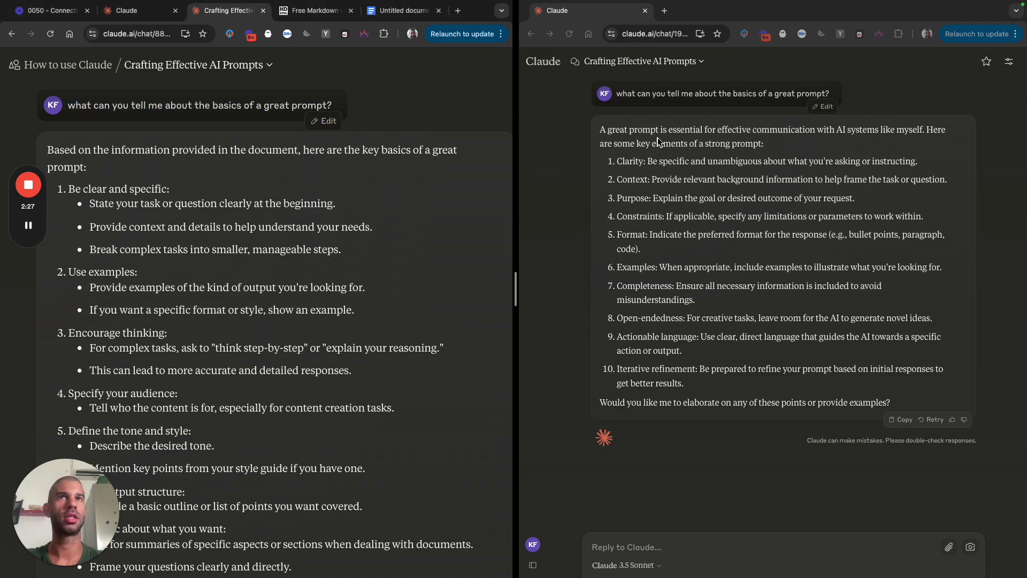
Step: Compare the plain answer's opening and Clarity point with the project answer
click(721, 135)
drag(622, 130, 788, 176)
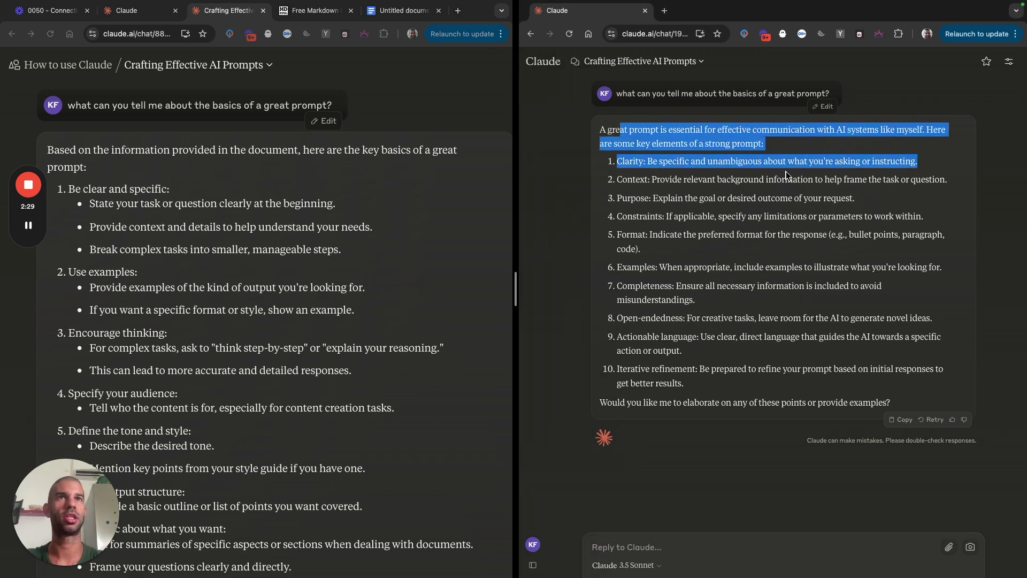
triple_click(673, 161)
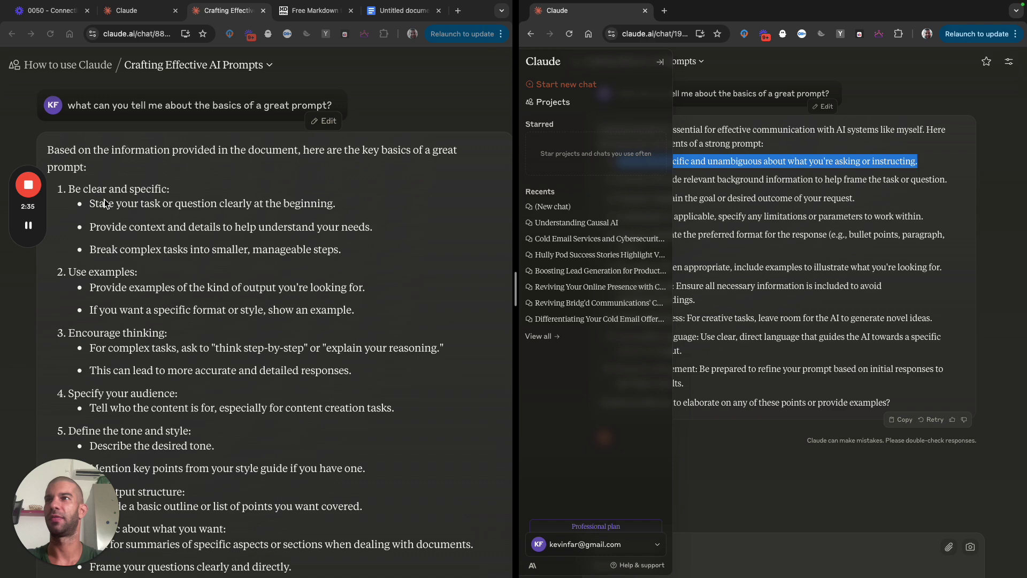
click(151, 209)
drag(116, 225, 201, 227)
drag(130, 248, 262, 248)
scroll(129, 249, down, 1)
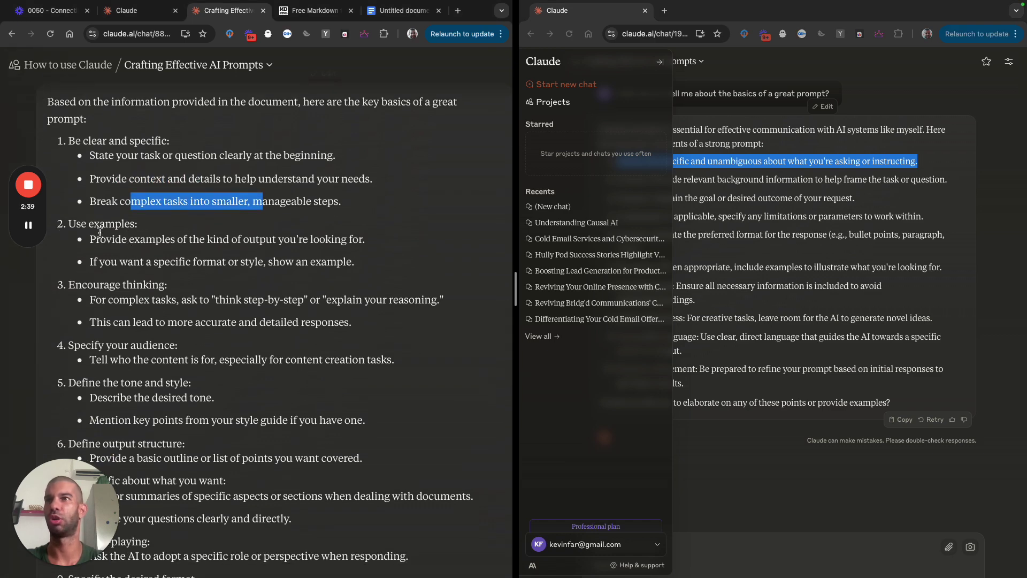
Step: Compare the plain answer's Examples point with the project's Use examples bullets
click(659, 182)
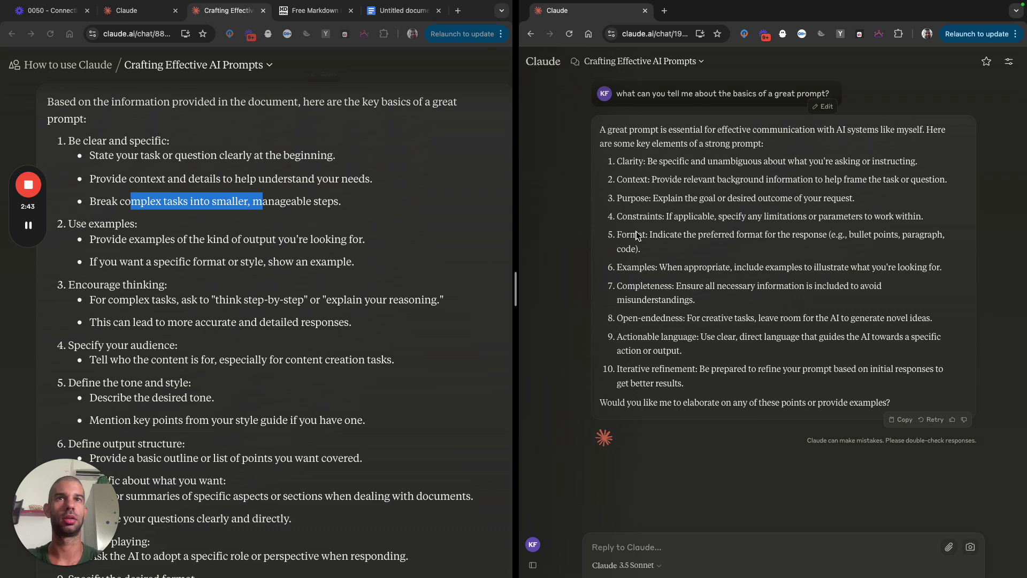
triple_click(640, 266)
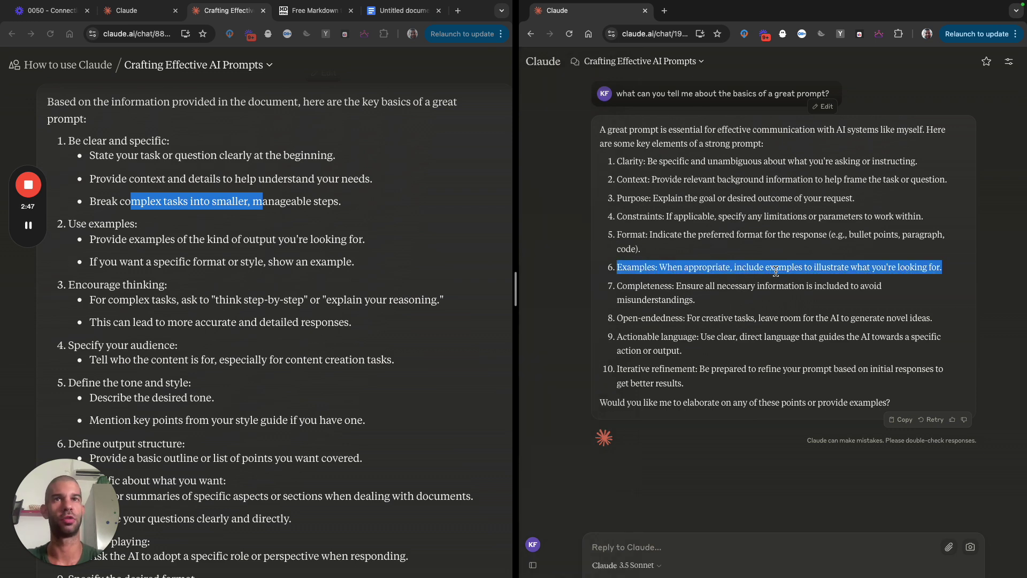
click(89, 226)
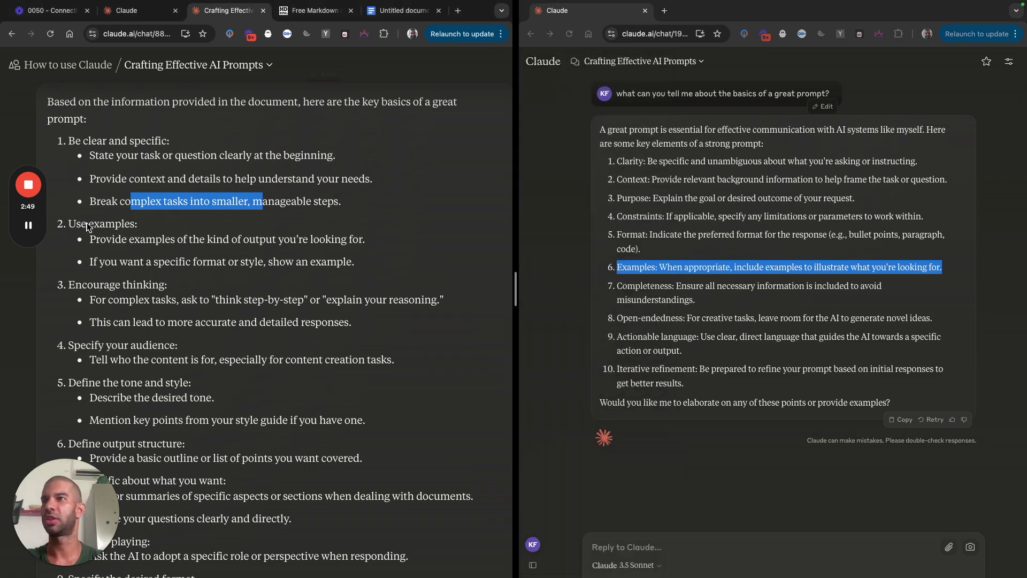
drag(115, 238, 254, 262)
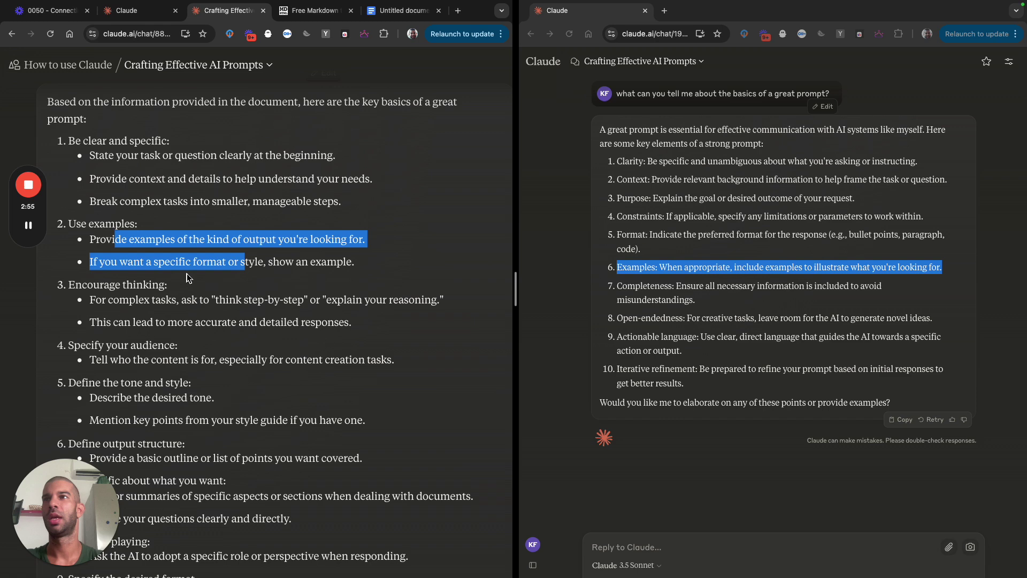
double_click(115, 223)
key(ctrl+c)
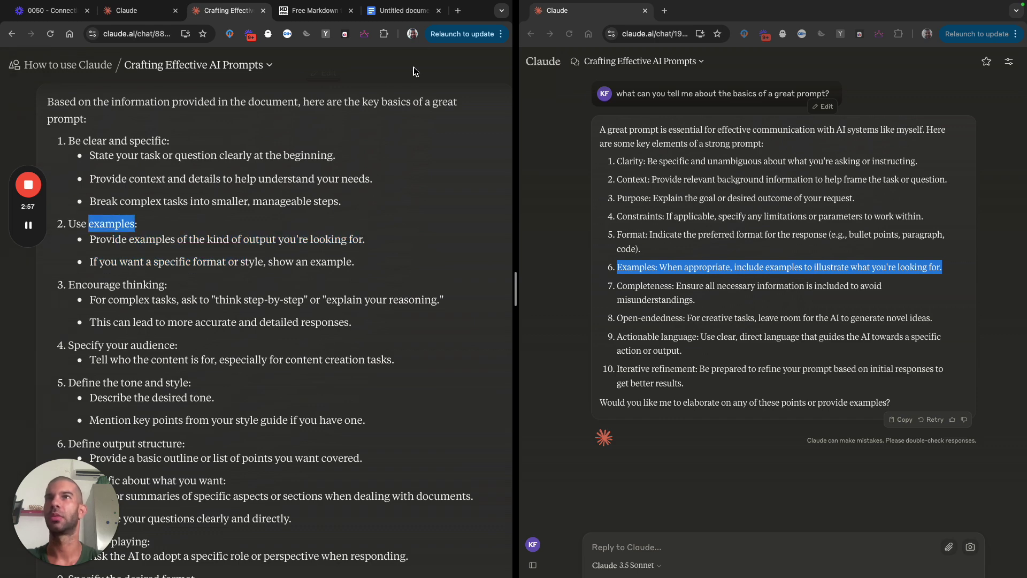
click(404, 11)
key(ctrl+f)
key(ctrl+v)
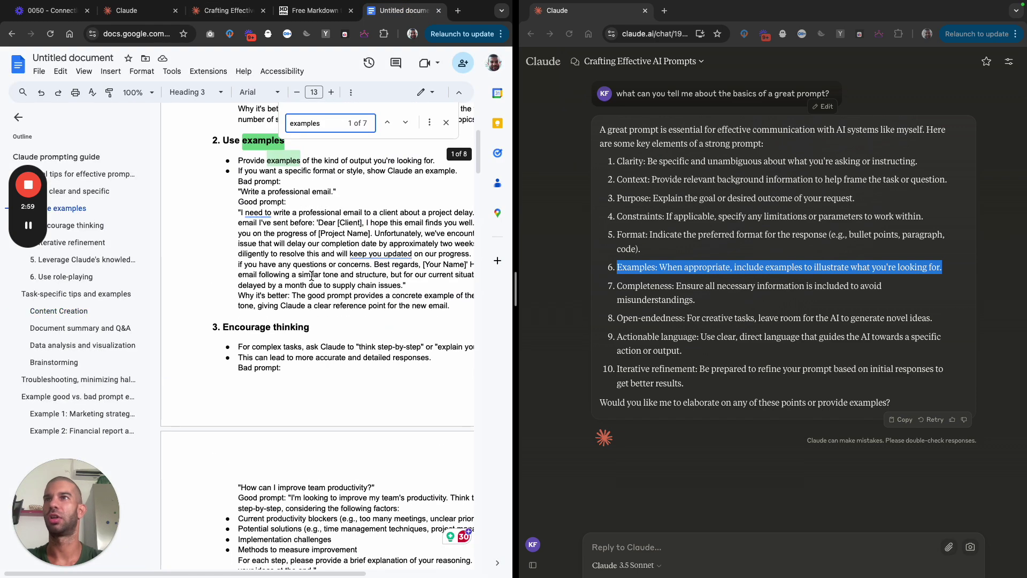
scroll(311, 275, up, 3)
scroll(204, 244, right, 3)
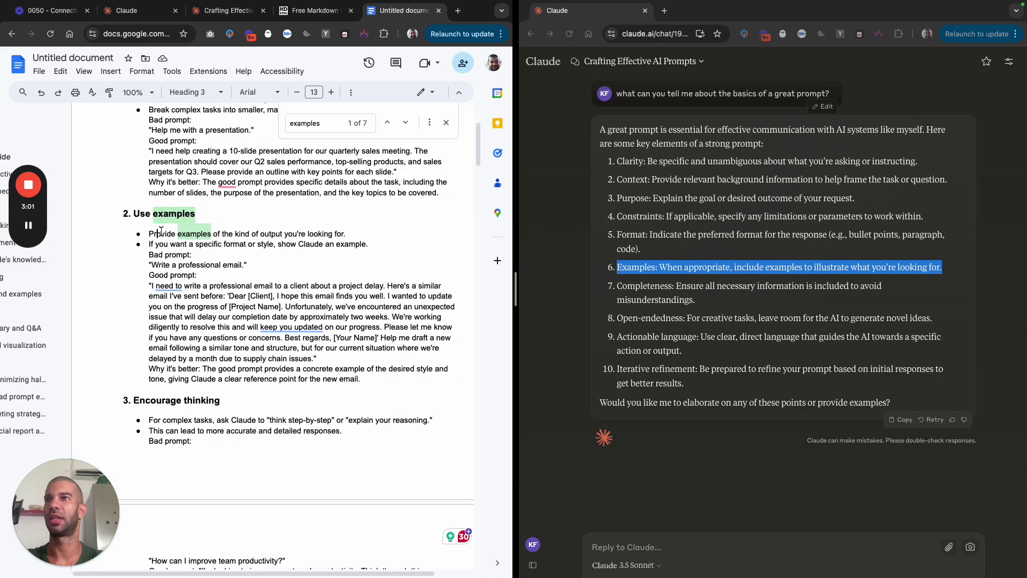
drag(161, 231, 309, 235)
drag(163, 244, 370, 244)
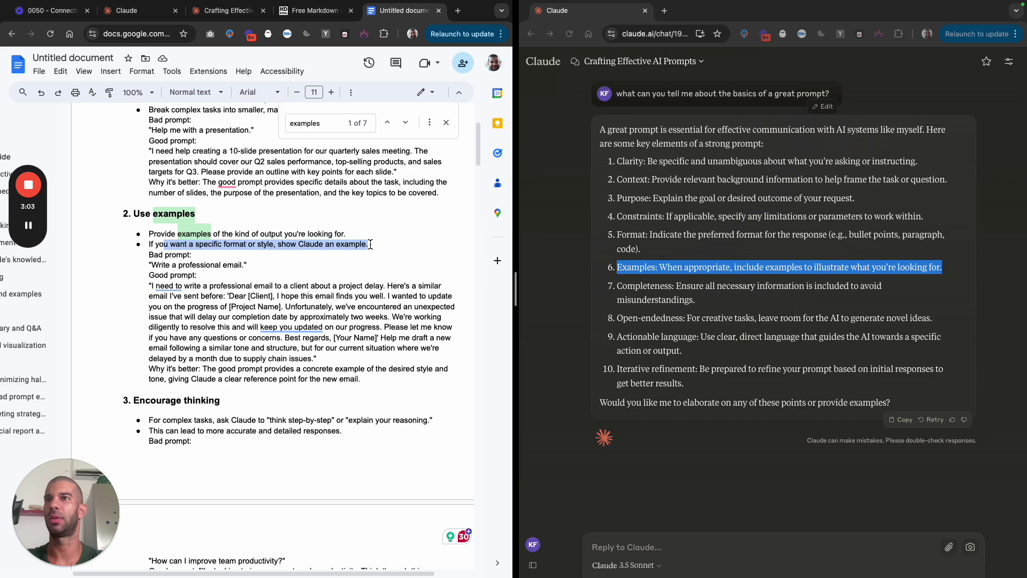
click(224, 17)
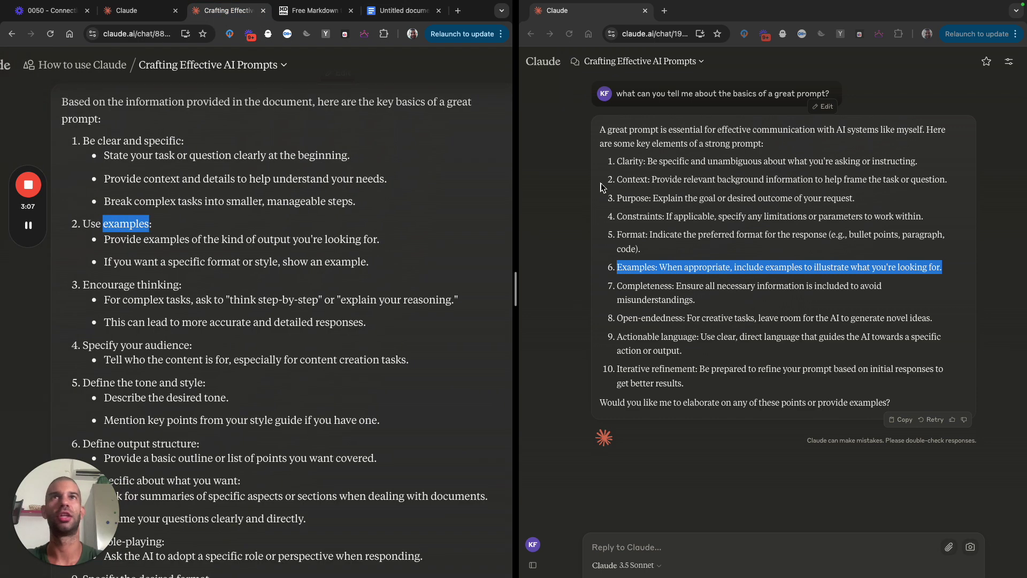
Step: Close the second Claude window and return to the Projects page
click(645, 10)
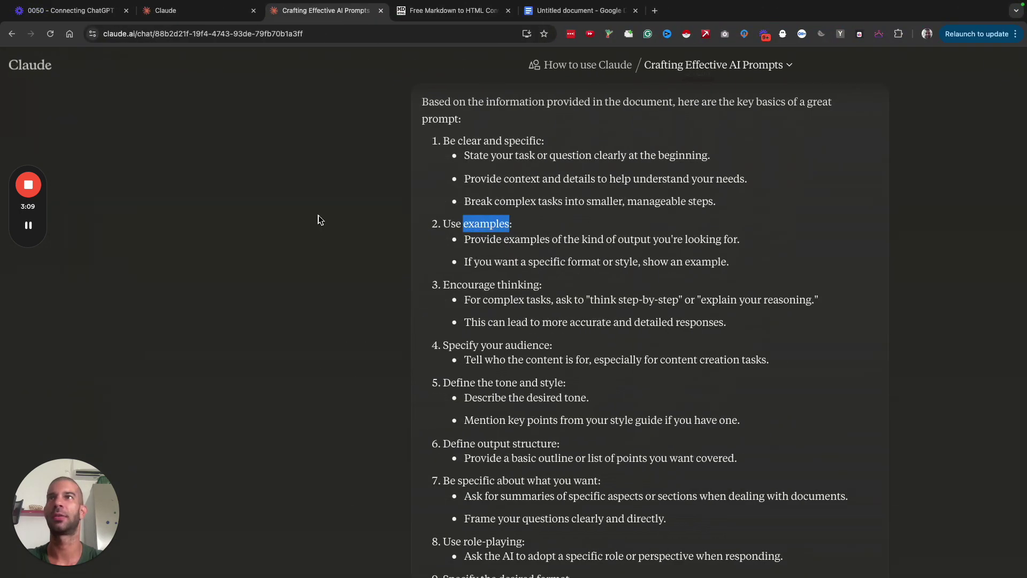
click(320, 219)
scroll(318, 220, up, 2)
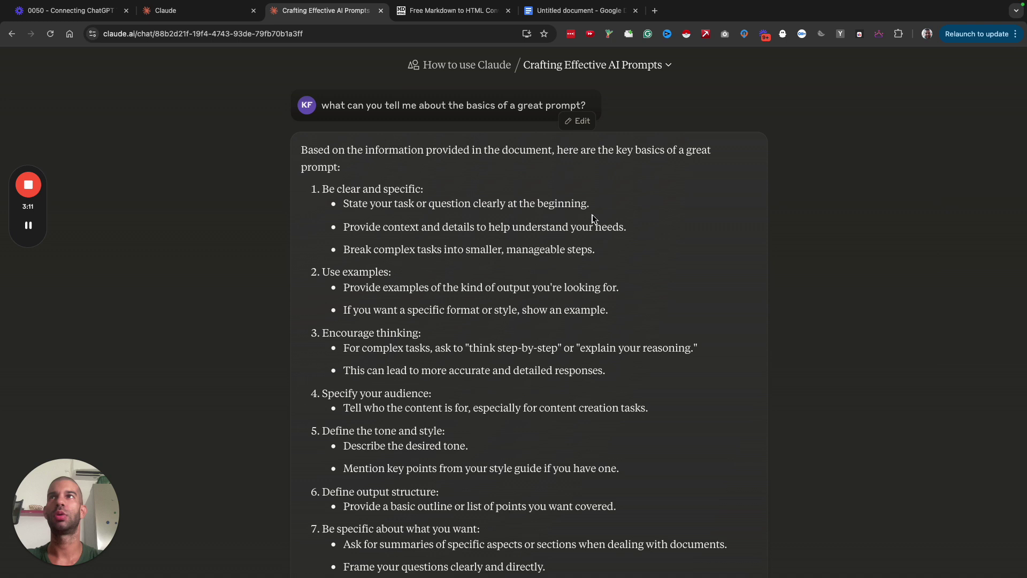
click(204, 11)
click(316, 11)
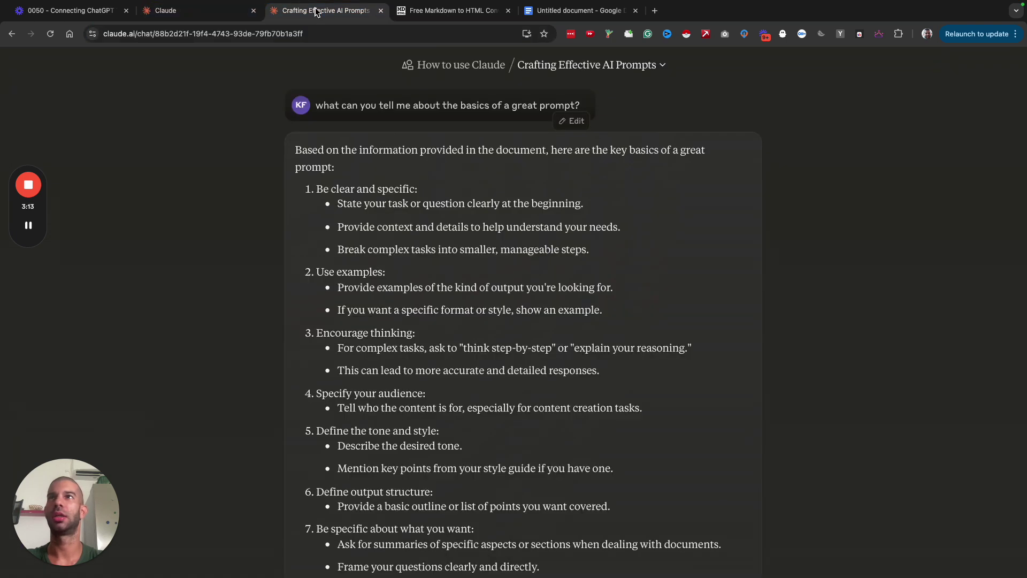
click(204, 11)
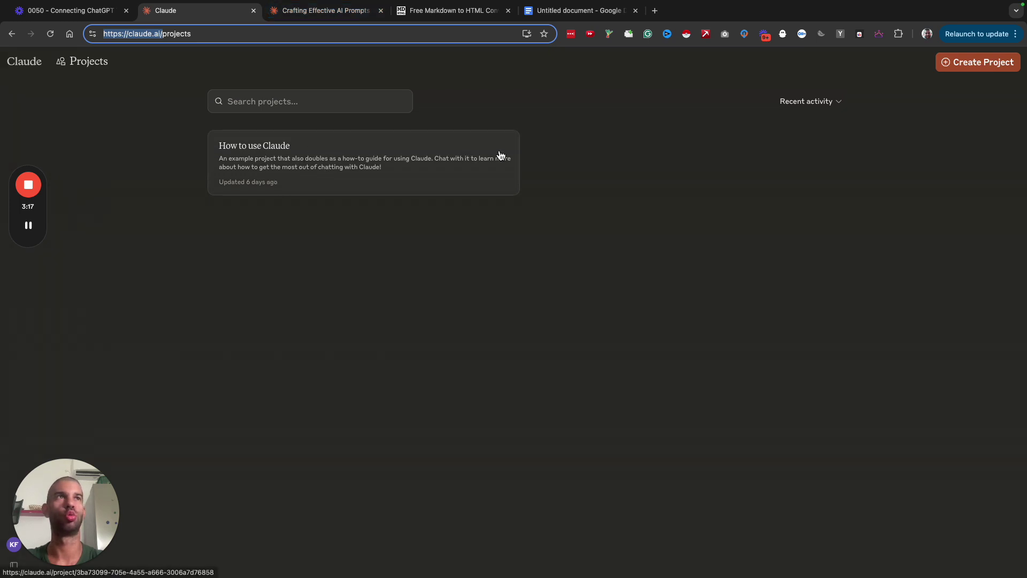
Step: Create 'kevin test project' with the description 'build a great youtube outline'
click(760, 184)
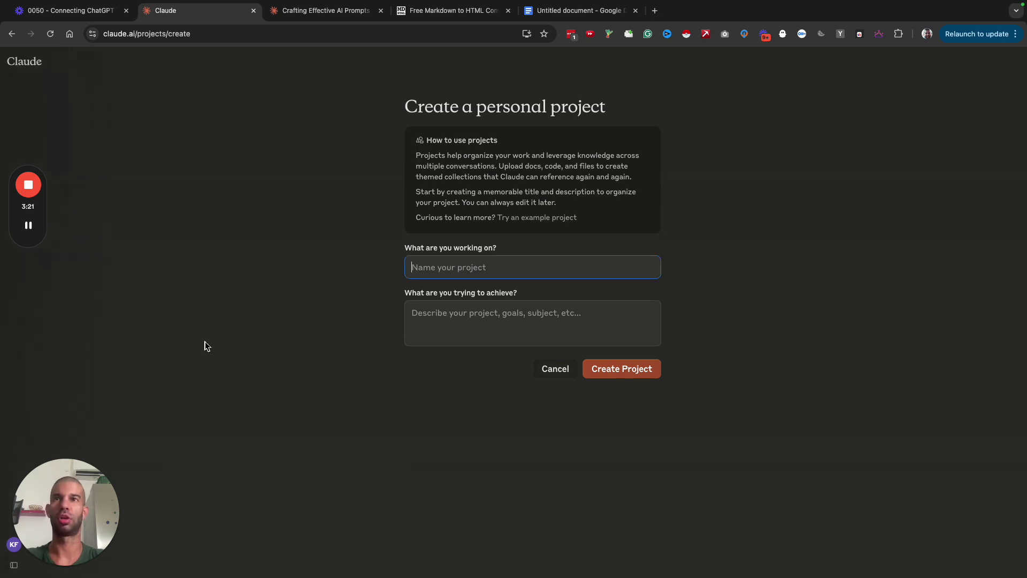
text(kevin test project)
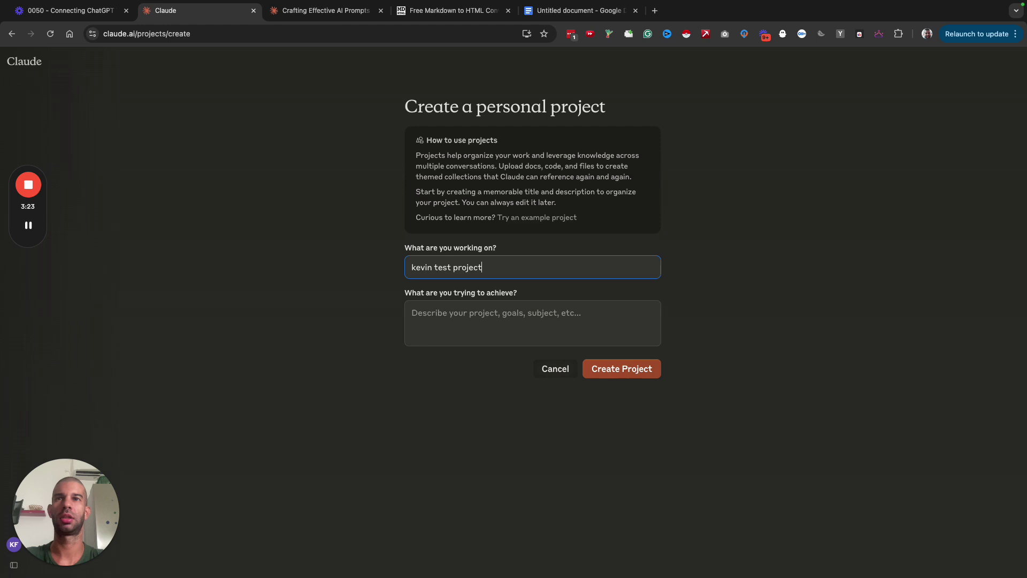
key(Tab)
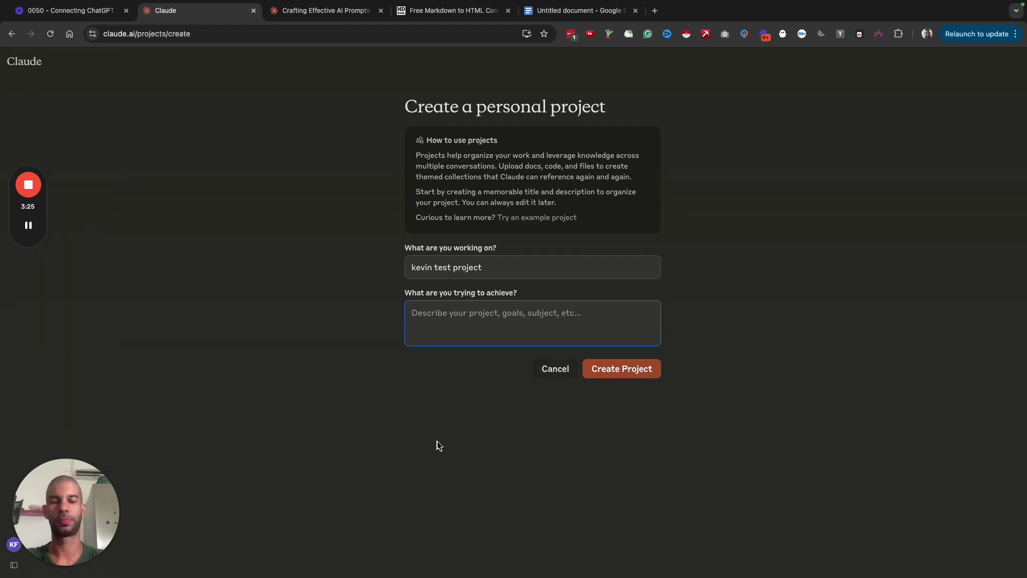
text(b)
key(BackSpace)
text(build a great youtube outline)
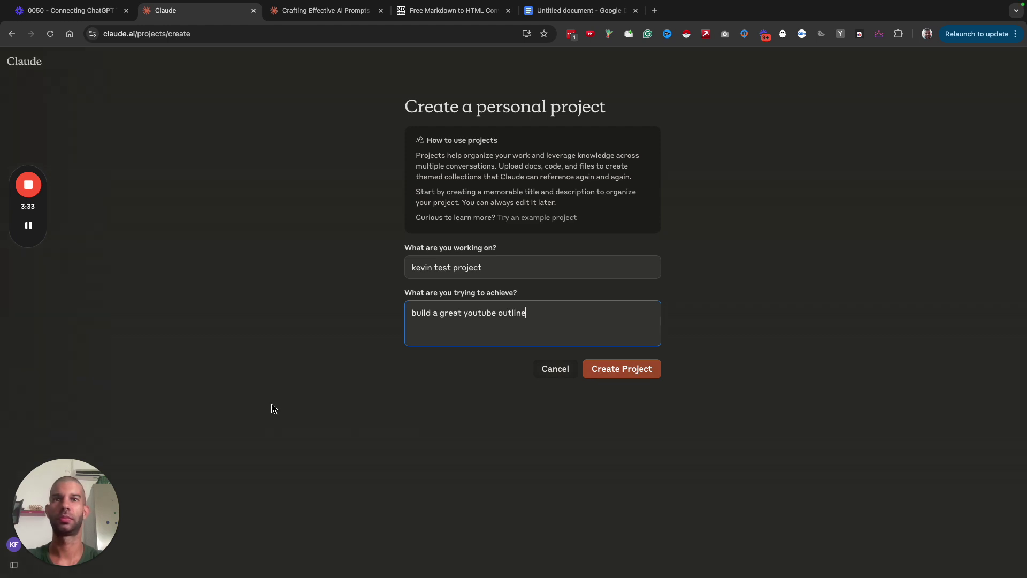
click(621, 375)
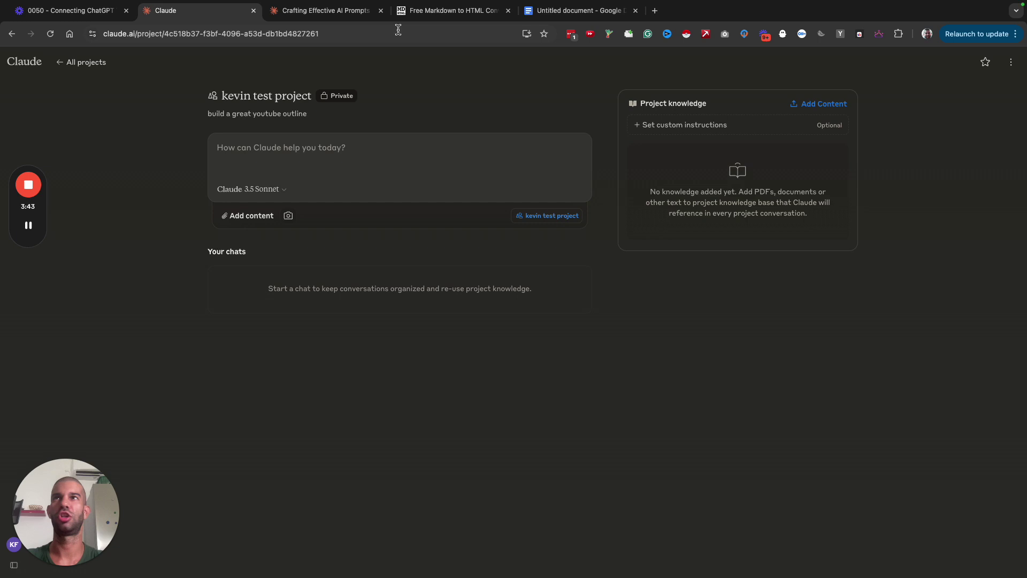
Step: In a fresh claude.ai chat, ask for 10 specific ideas on what goes into a great YouTube script
click(335, 19)
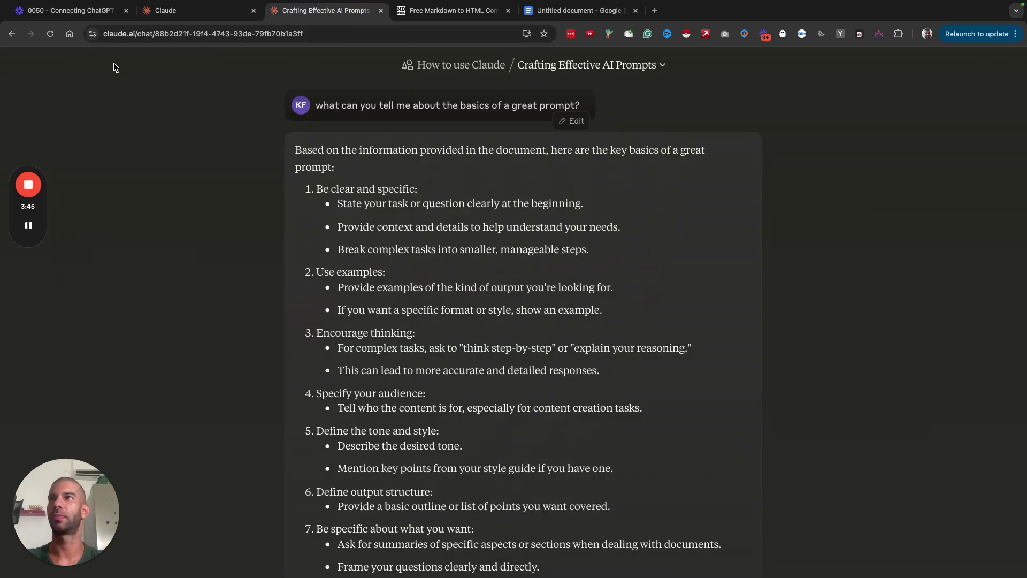
click(161, 34)
text(claude.ai)
key(Return)
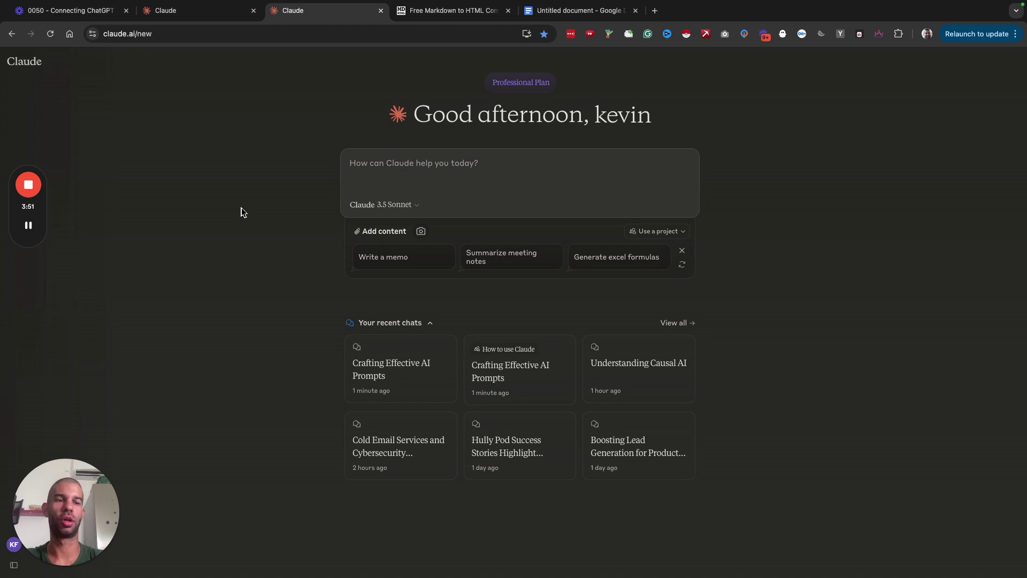
text(give me 10 specific ideas on wha)
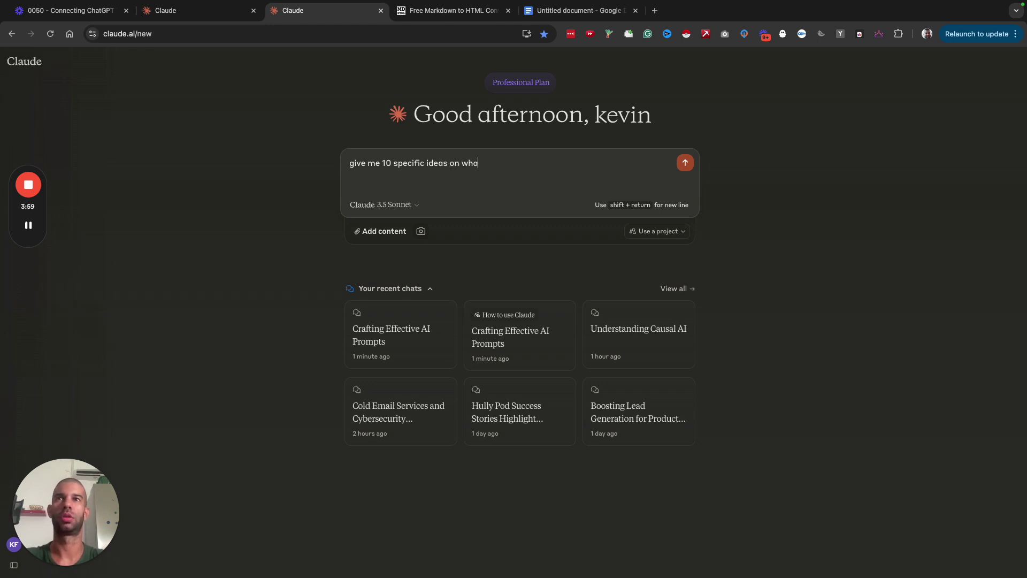
text(t goes into a great you)
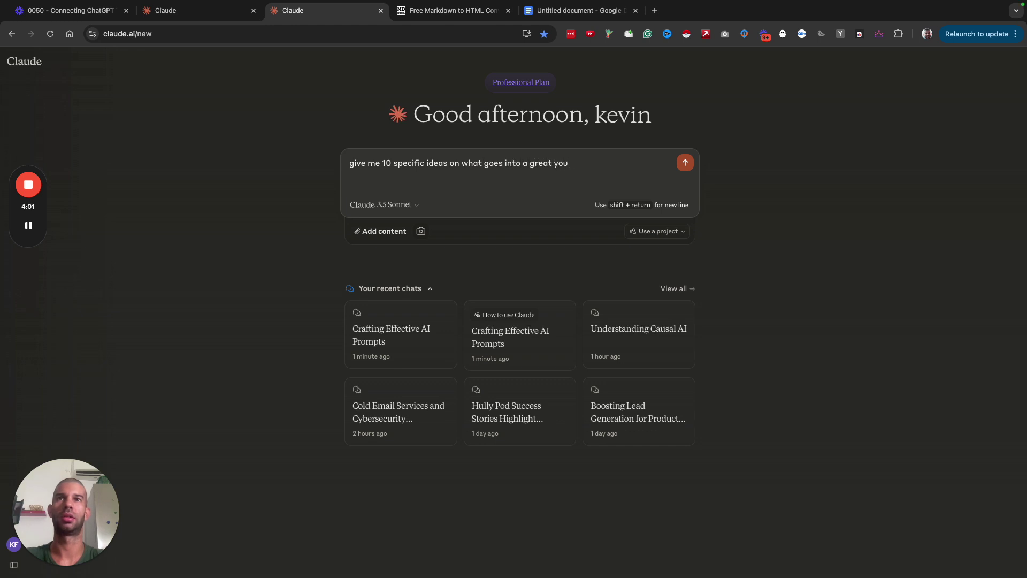
text(tube script)
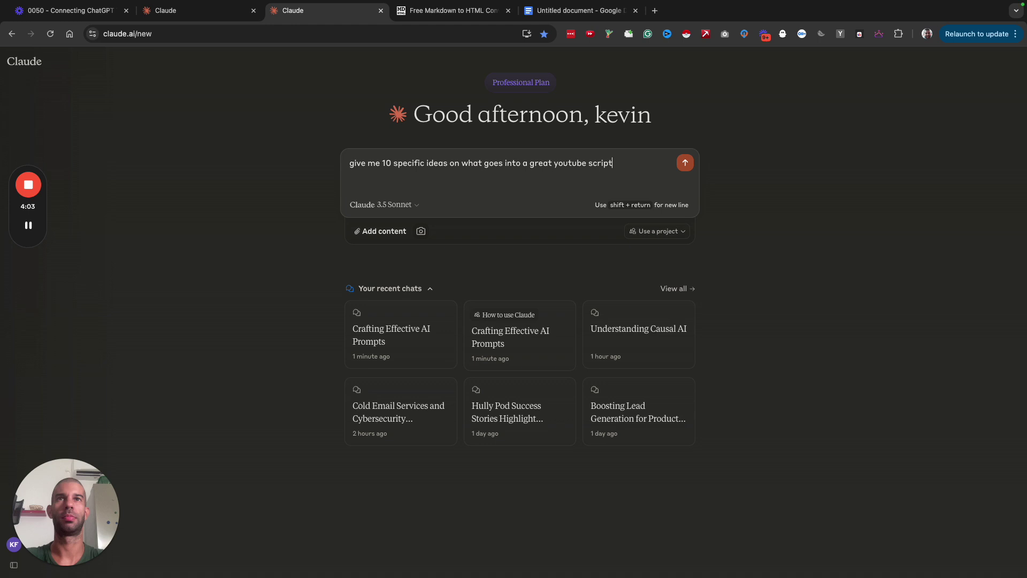
text(.)
key(Return)
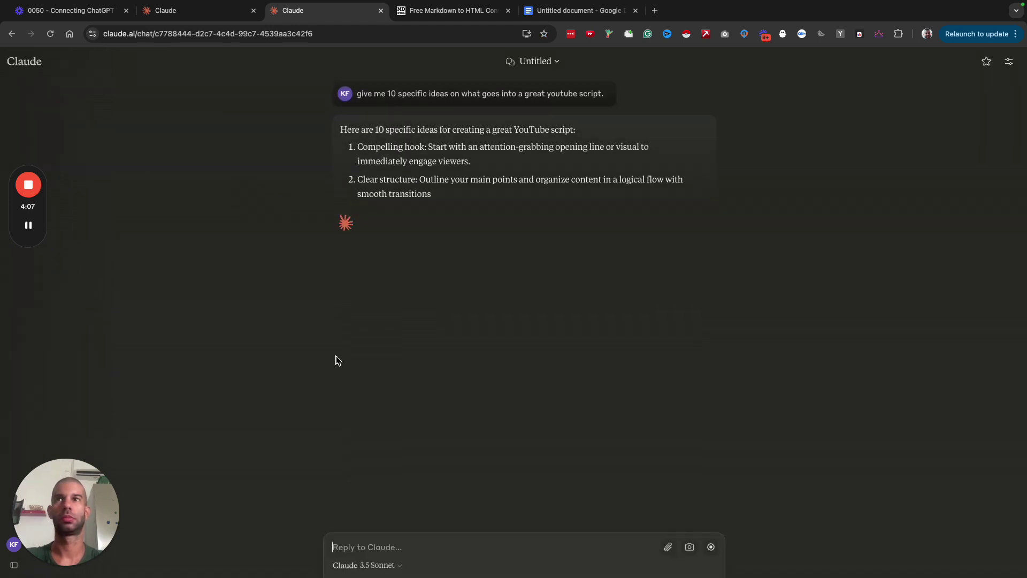
Step: Begin a follow-up message reading 'for each example, give'
text(for e)
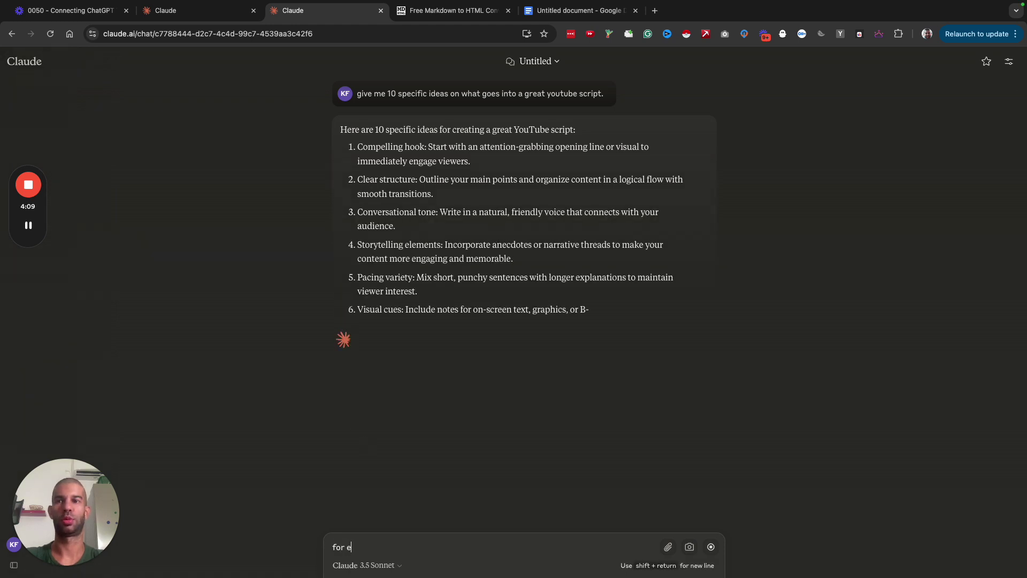
text(ach example, give)
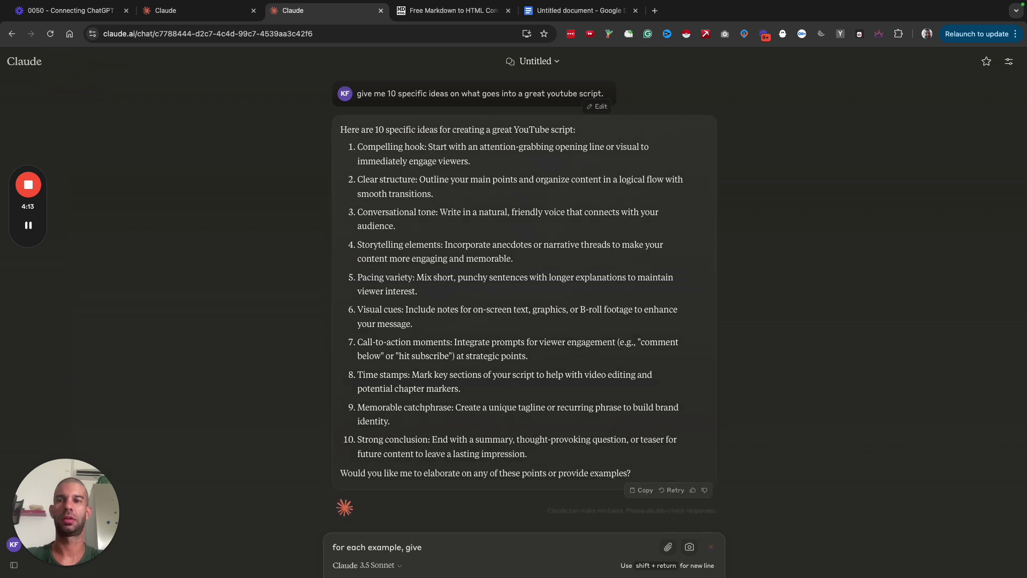
click(405, 547)
key(alt+BackSpace)
text(ite)
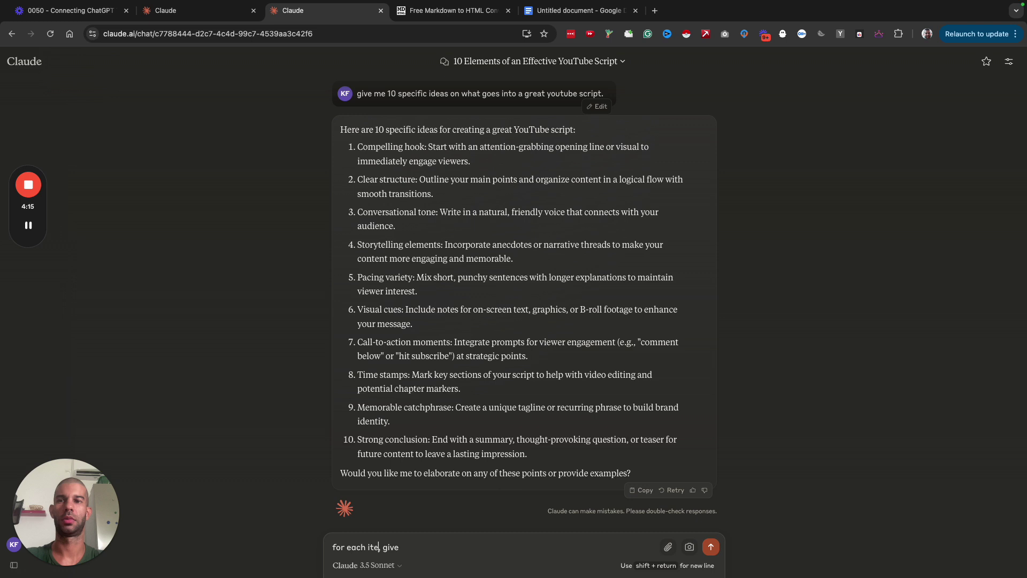
text(m)
click(408, 547)
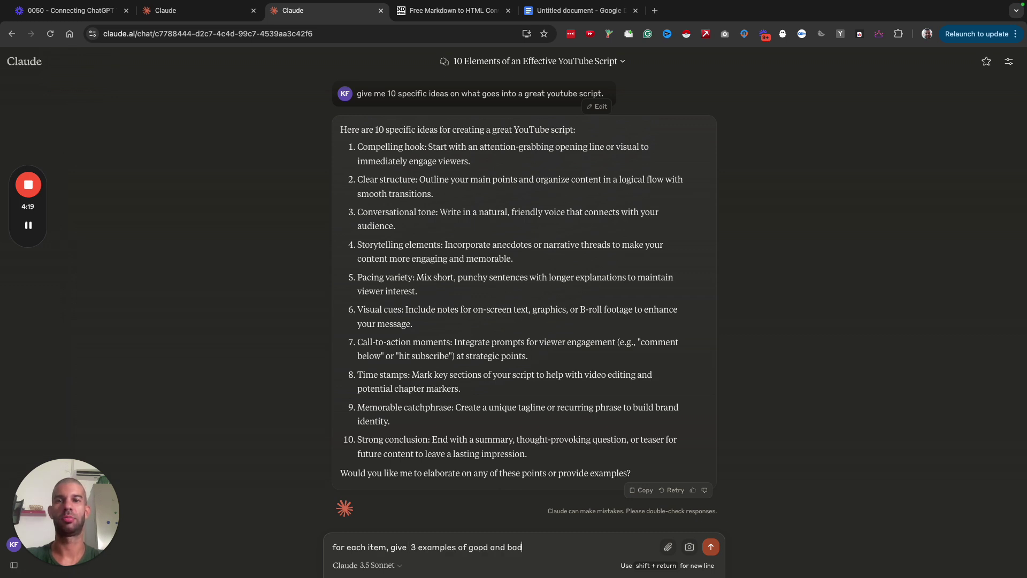
text(3 examples of good and bad stuff.)
key(Return)
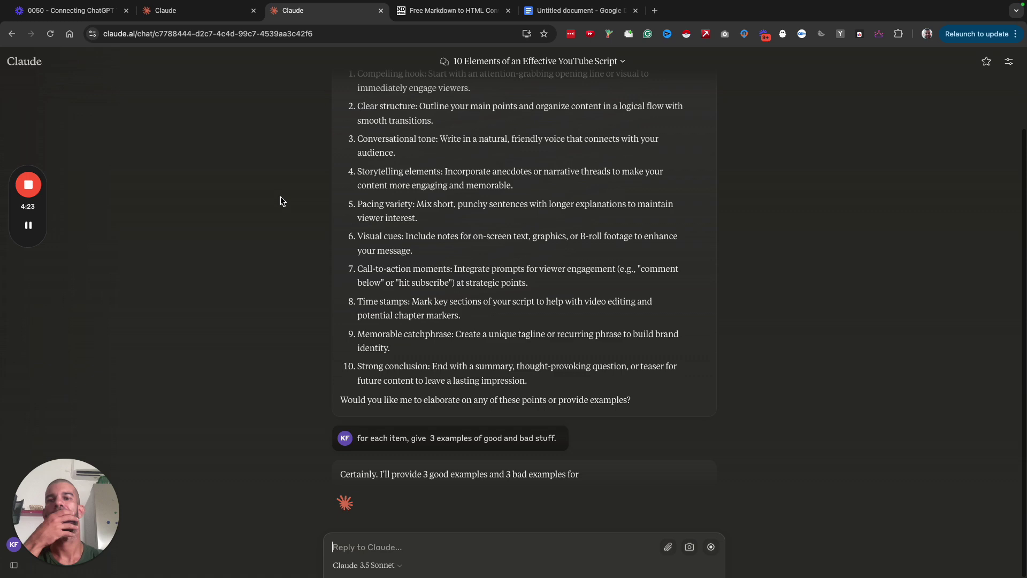
scroll(280, 201, up, 3)
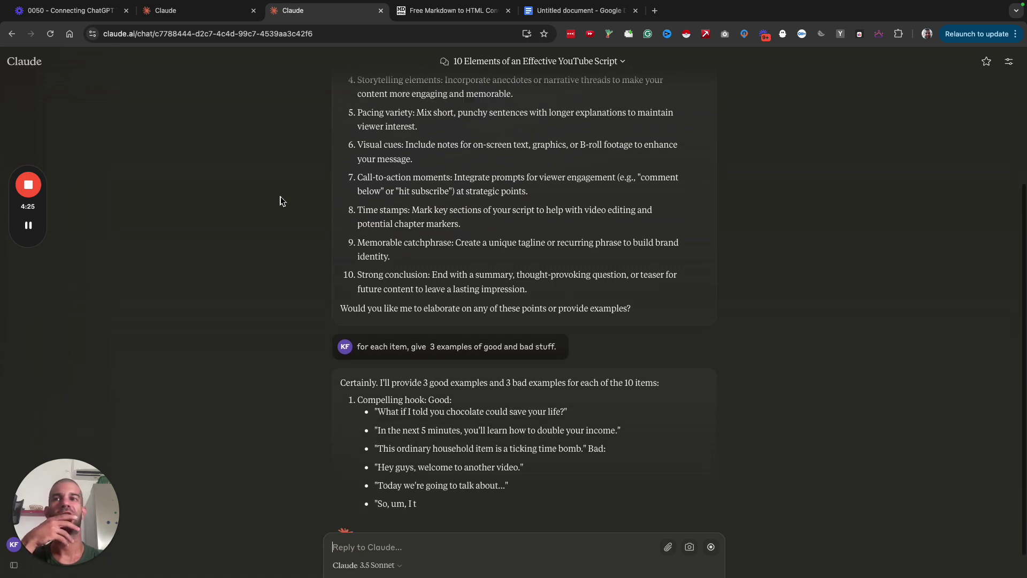
drag(368, 146, 495, 162)
scroll(494, 162, down, 10)
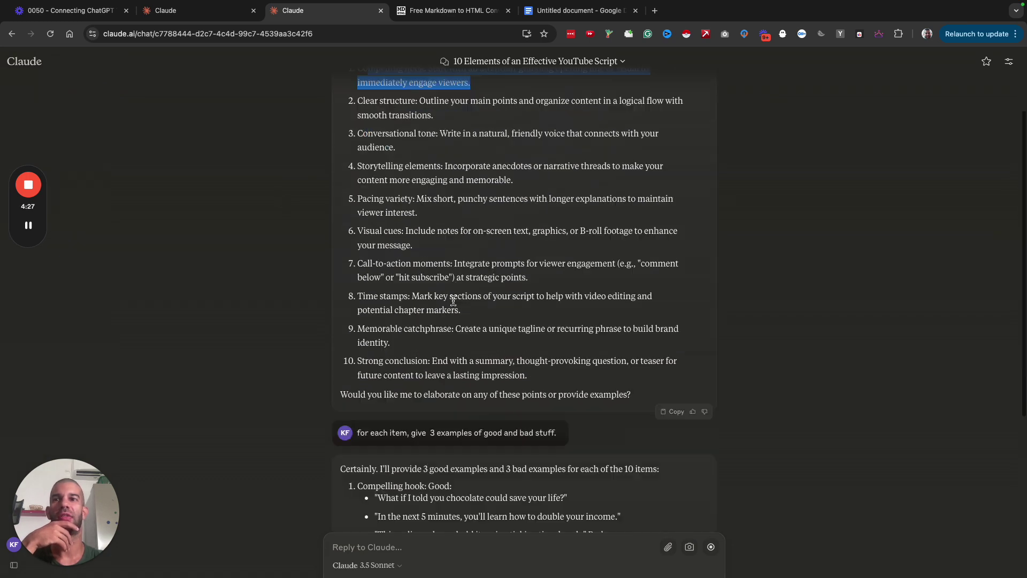
scroll(406, 187, up, 2)
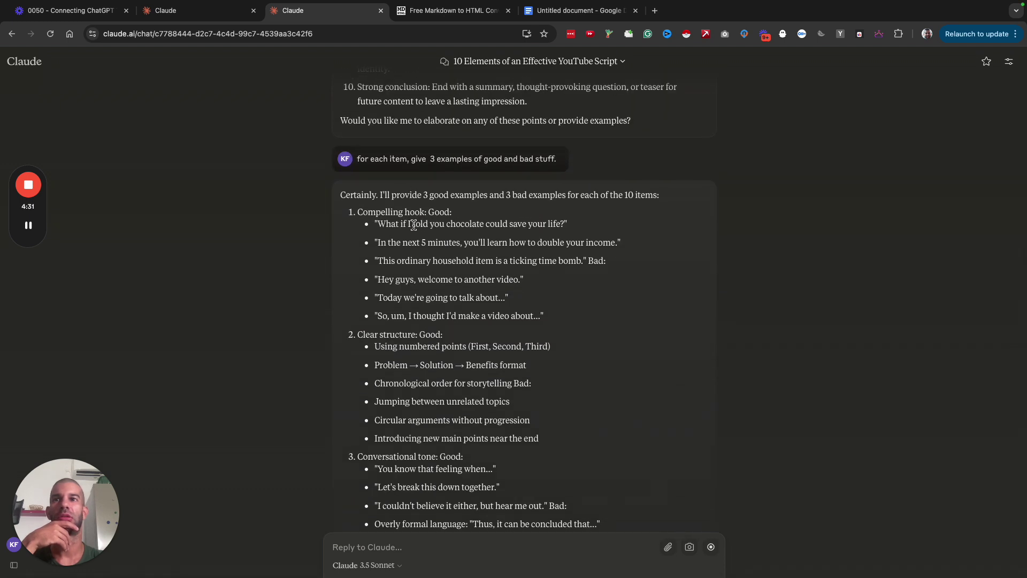
scroll(420, 328, down, 8)
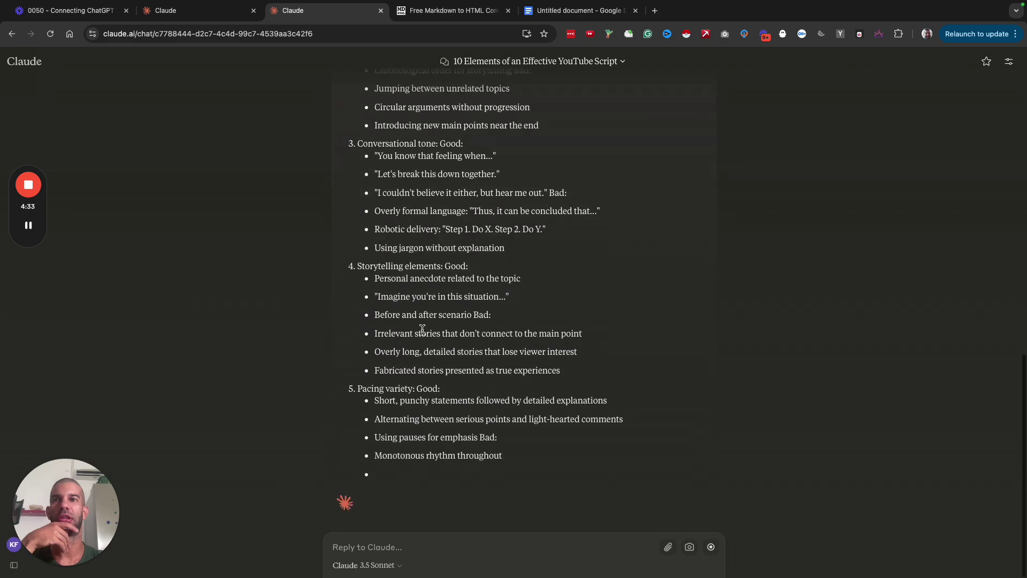
scroll(422, 329, up, 10)
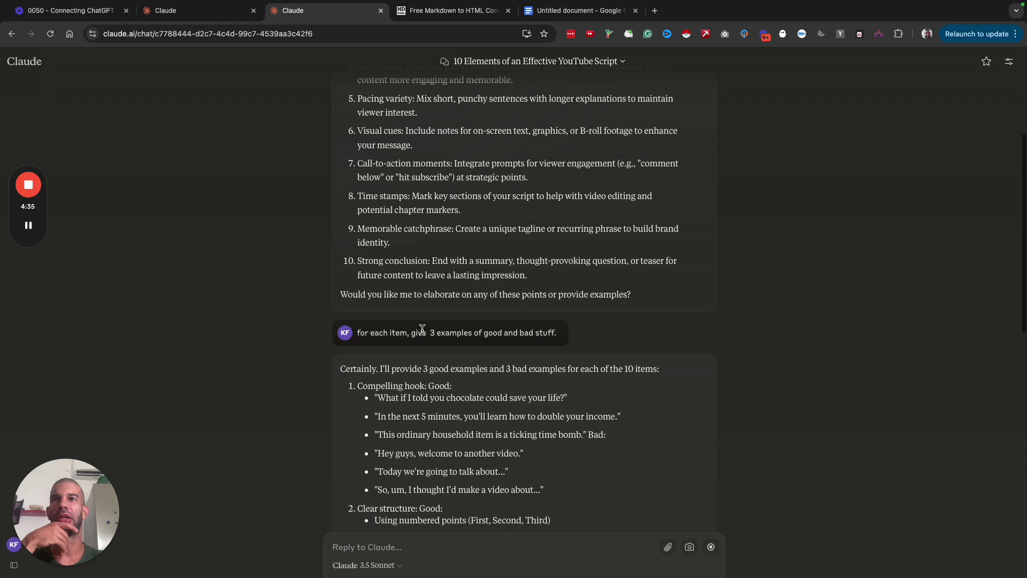
drag(399, 368, 586, 368)
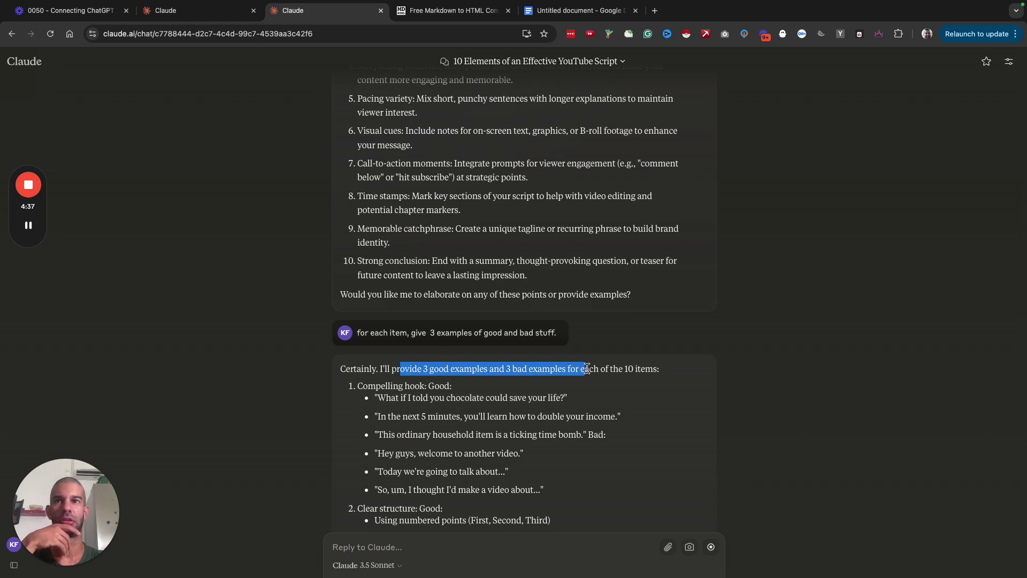
scroll(321, 469, down, 2)
scroll(405, 363, down, 20)
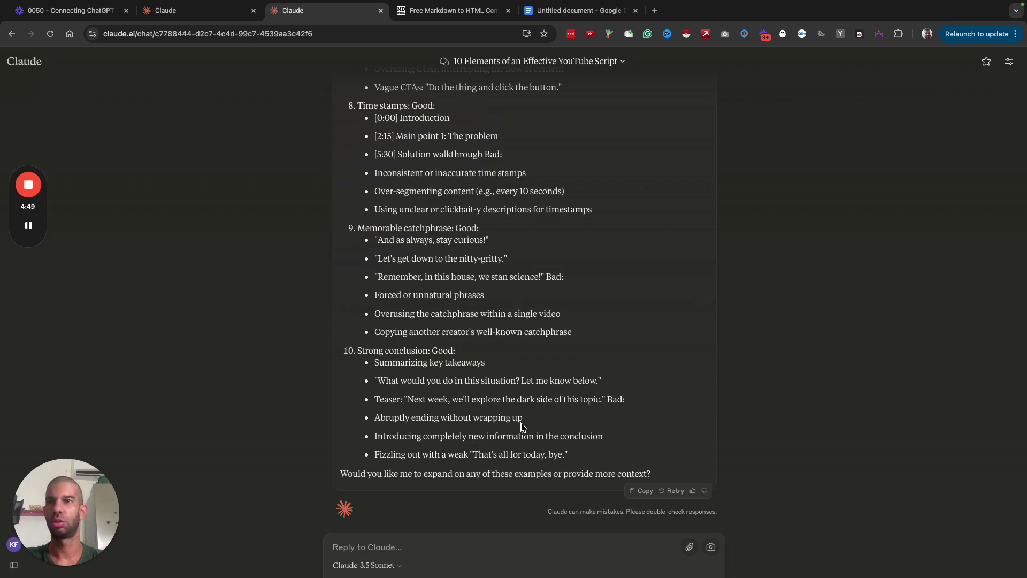
scroll(603, 413, up, 3)
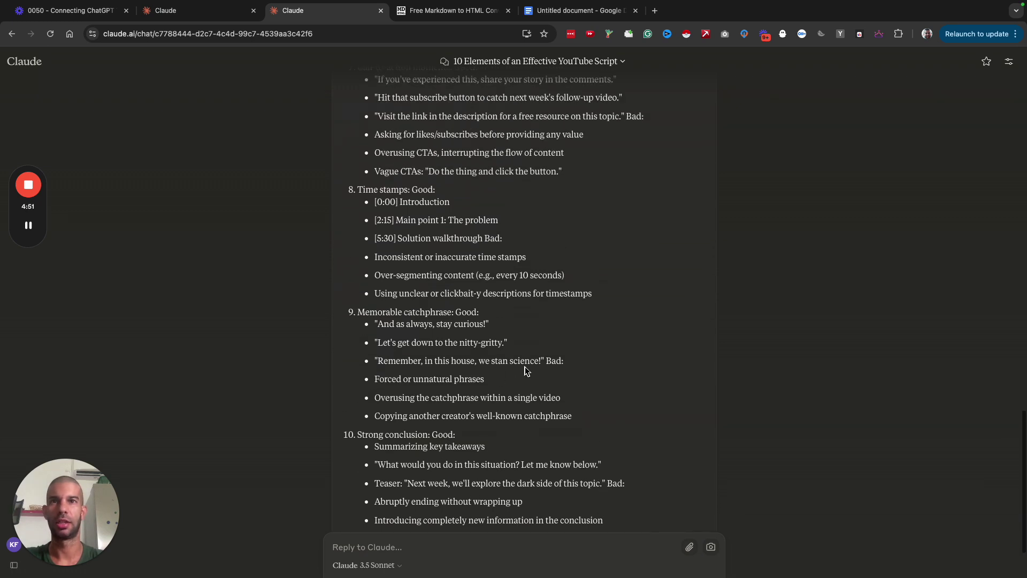
drag(546, 360, 577, 428)
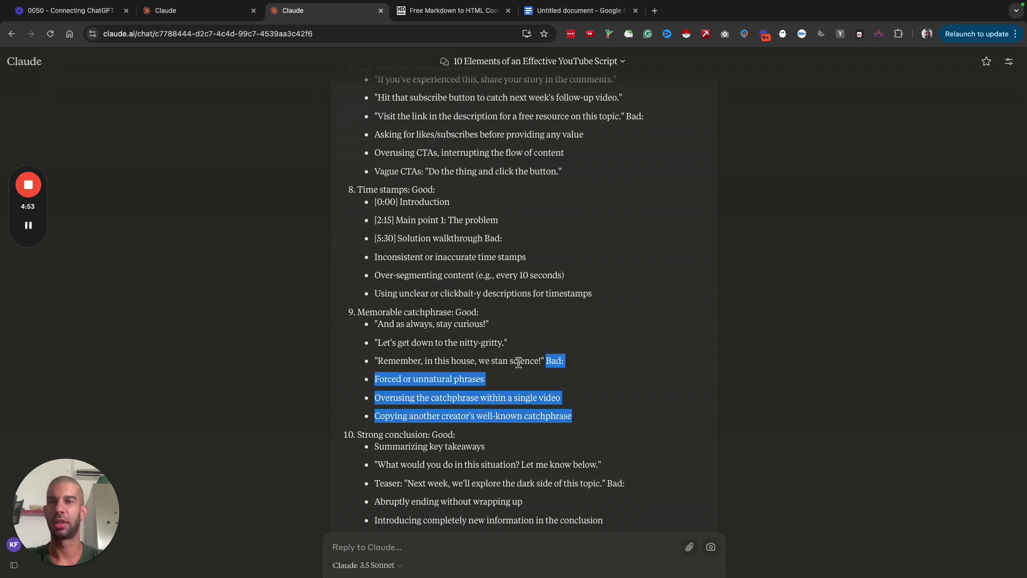
click(417, 548)
Step: Write 'can you format the above message properly as follows:' and paste the Compelling hook examples below
text(fnqvyou)
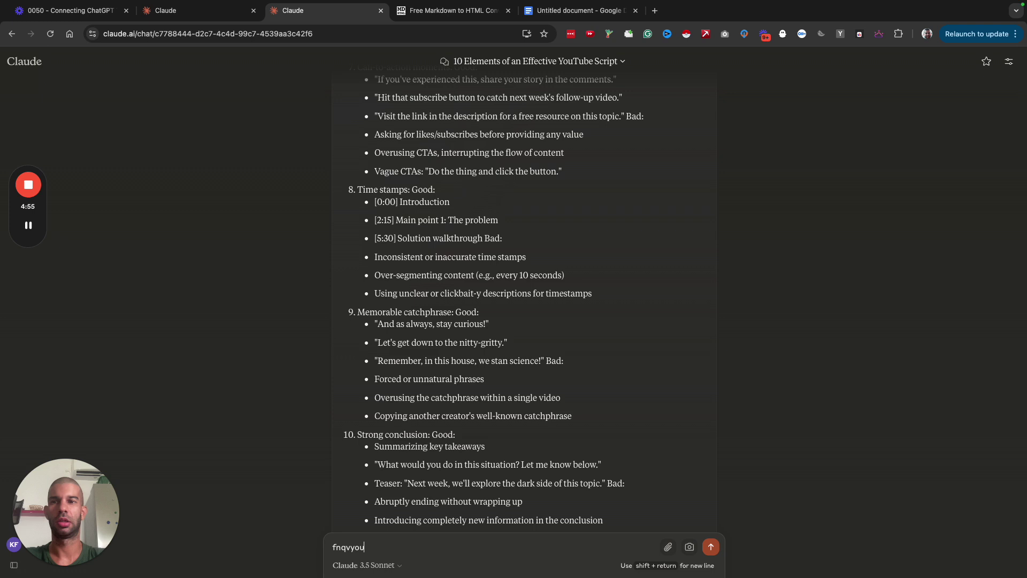
key(BackSpace)
key(BackSpace)
key(BackSpace)
key(BackSpace)
key(BackSpace)
key(BackSpace)
key(BackSpace)
text(can you format the above message)
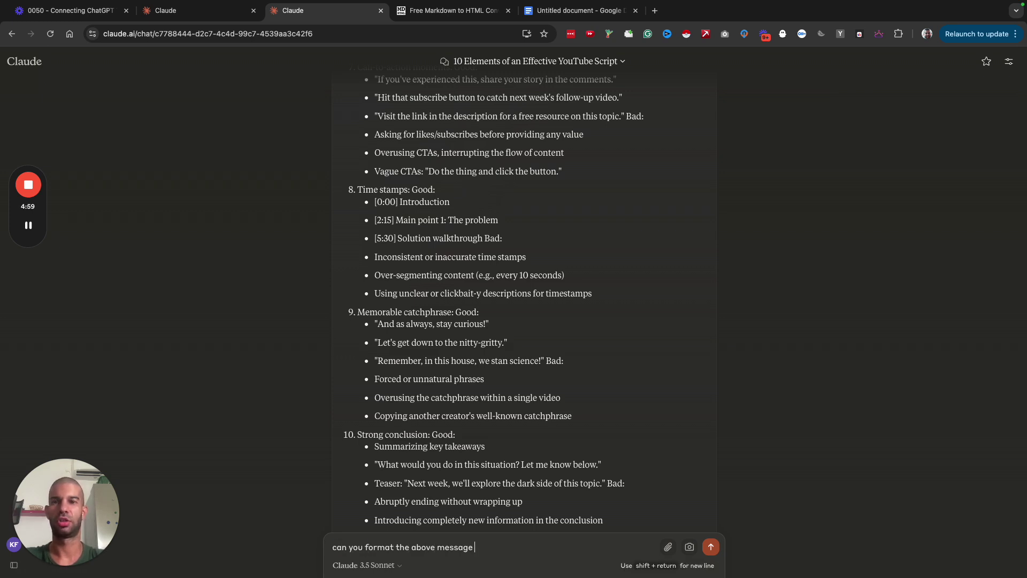
text( properly as fol)
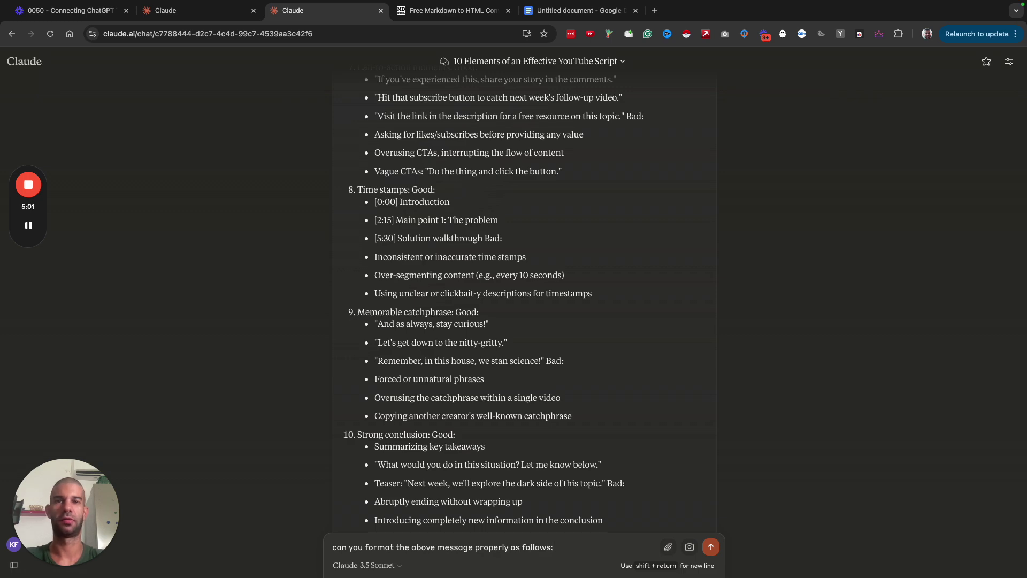
text(lows:)
key(shift+Return)
scroll(448, 404, up, 15)
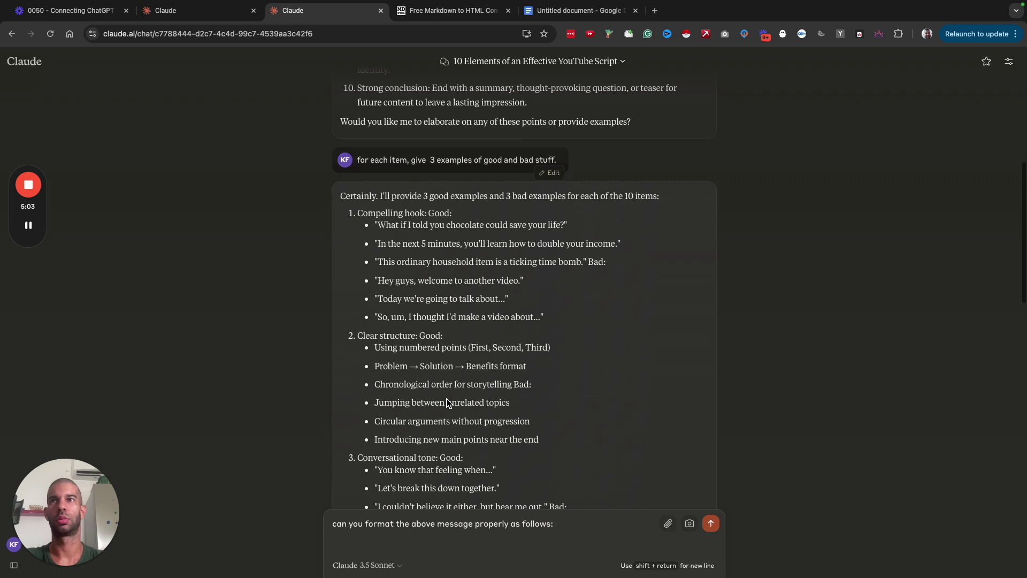
drag(356, 215, 545, 320)
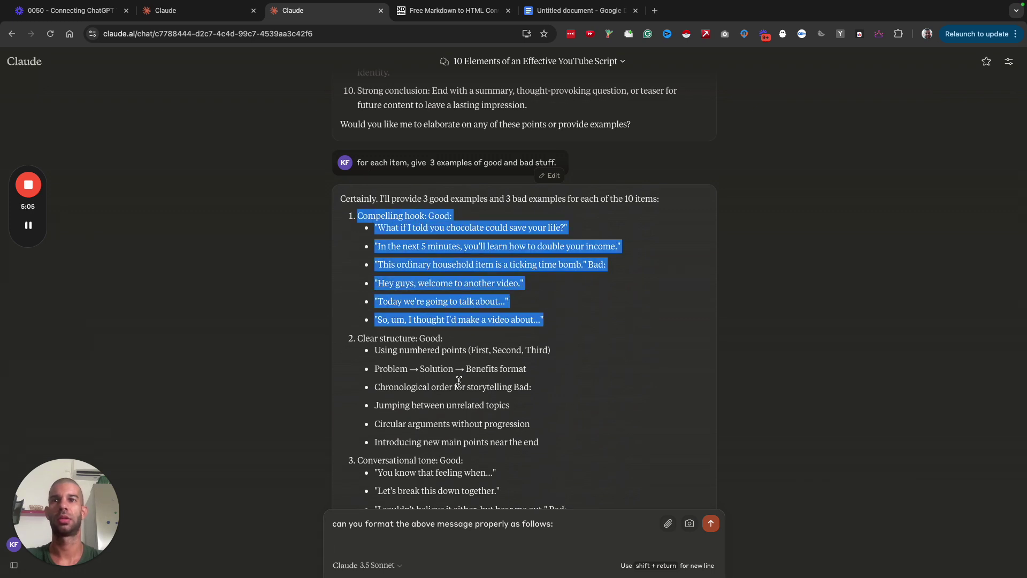
key(ctrl+c)
scroll(458, 381, down, 5)
click(420, 553)
key(ctrl+v)
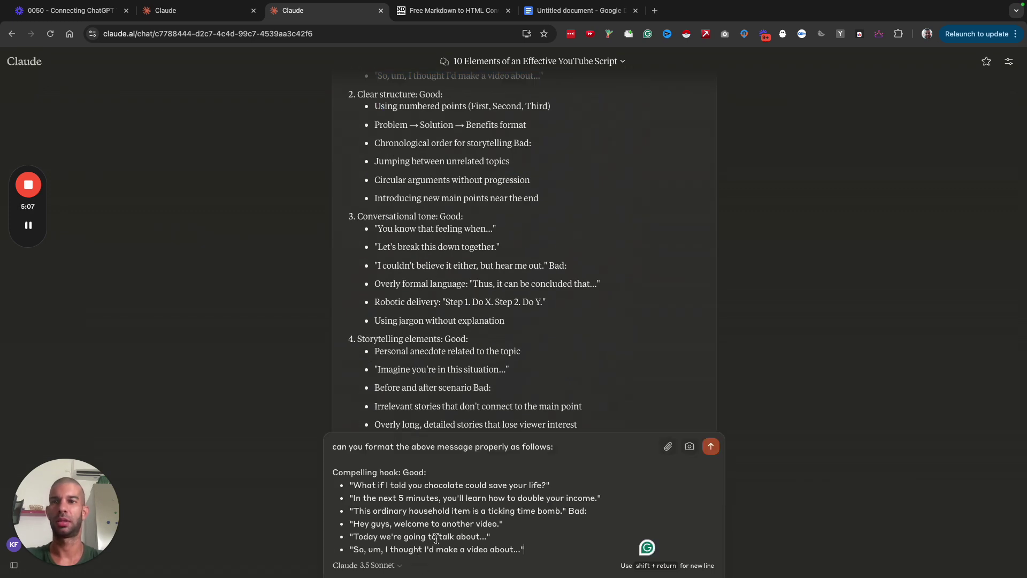
Step: Put the pasted example's title, Good: and Bad: on separate lines
click(566, 511)
key(shift+Return)
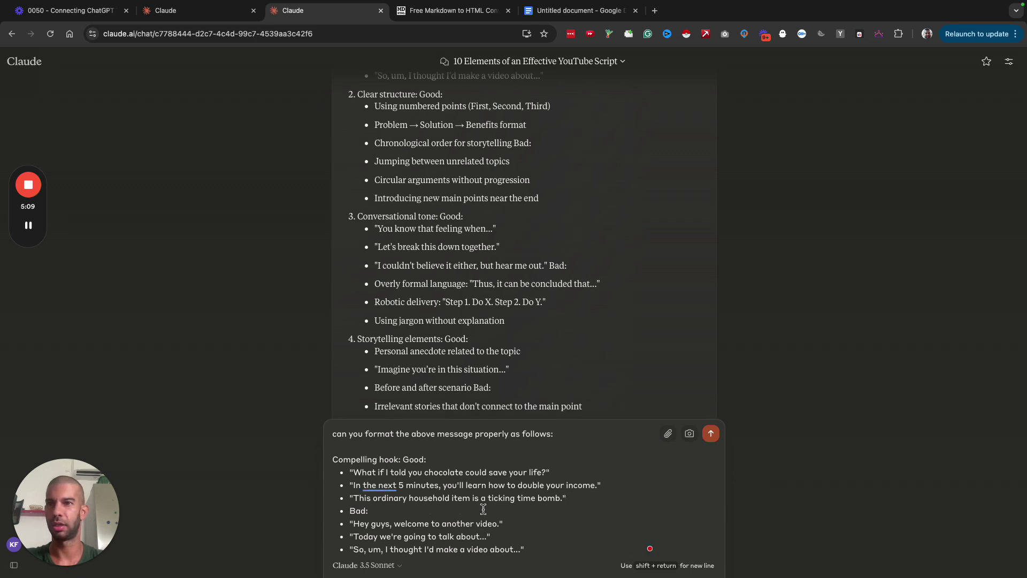
key(shift+Return)
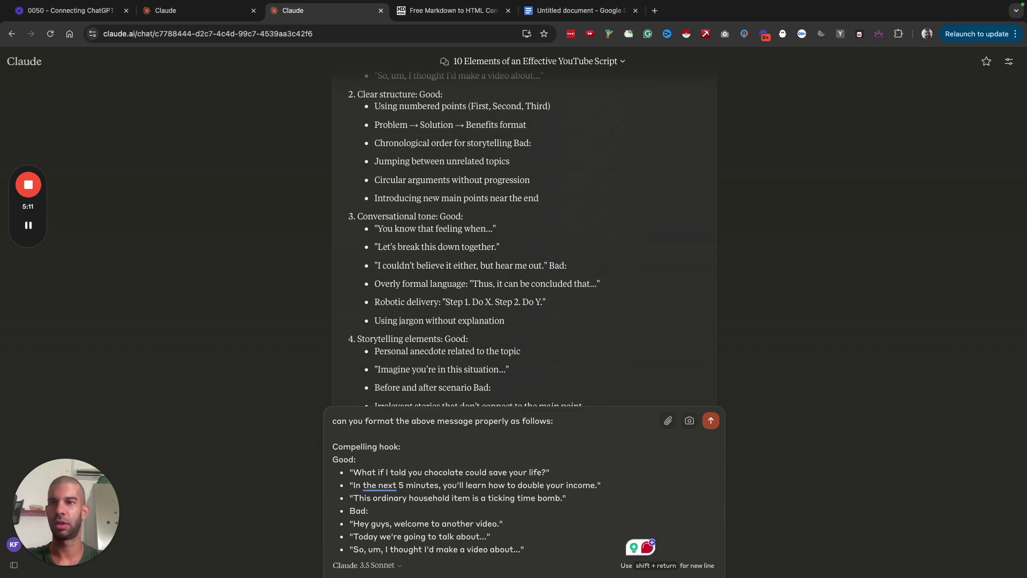
key(BackSpace)
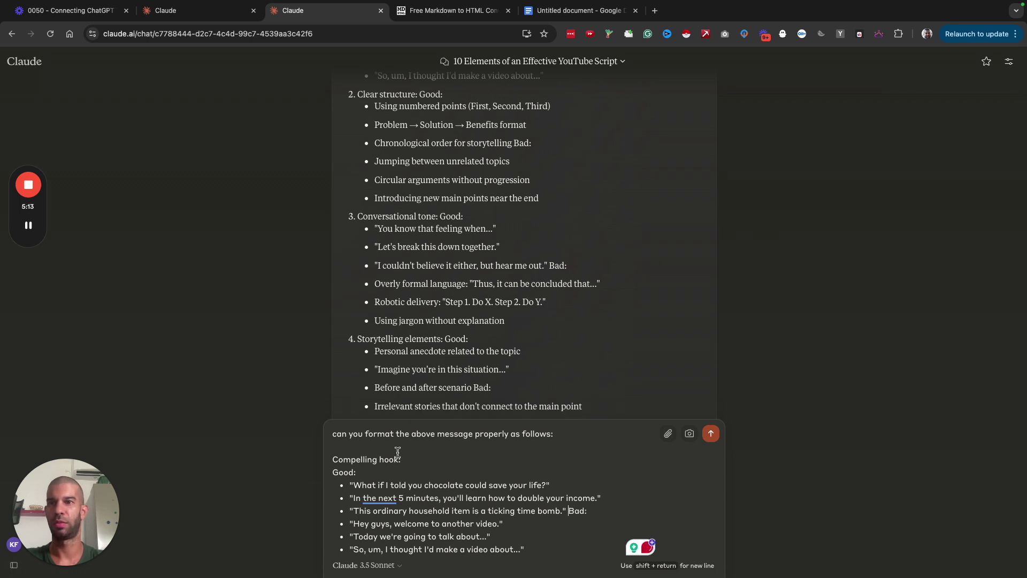
key(shift+Return)
key(BackSpace)
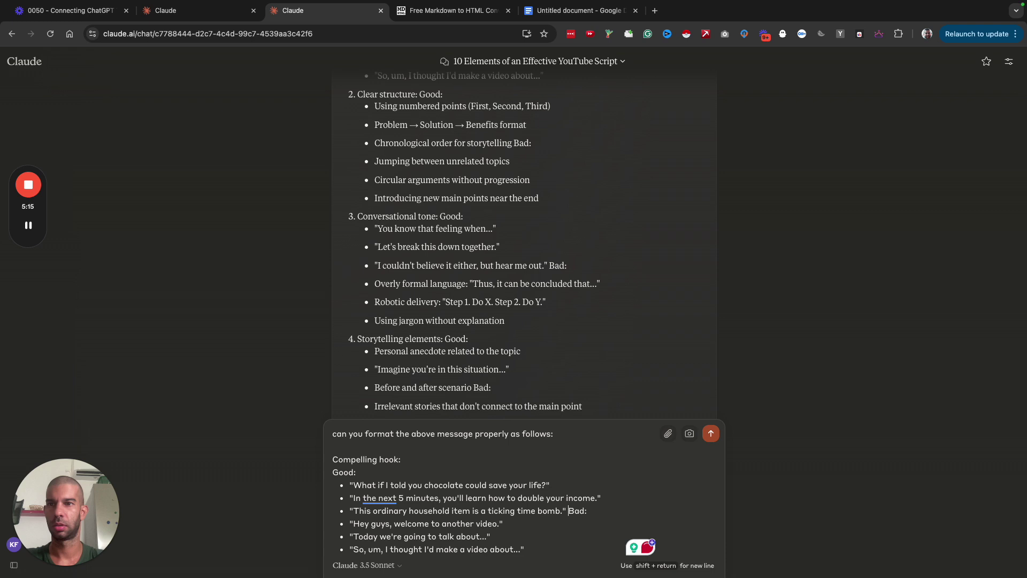
key(shift+Return)
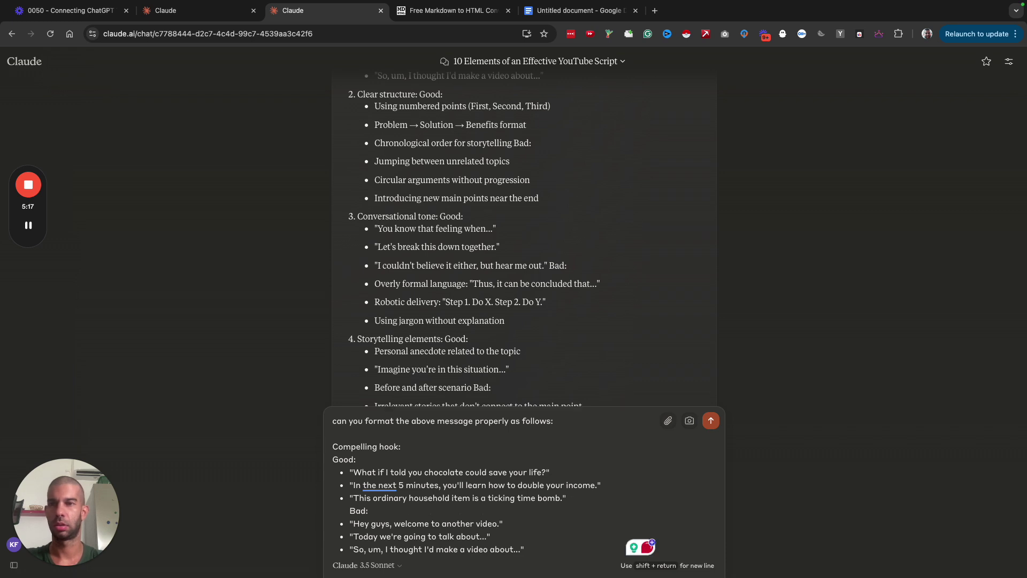
key(shift+Return)
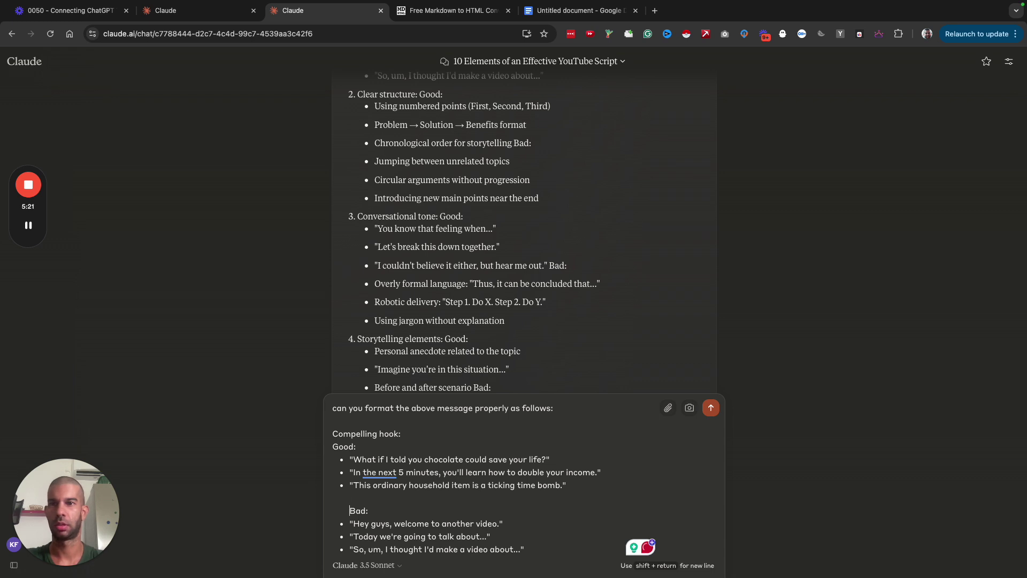
key(BackSpace)
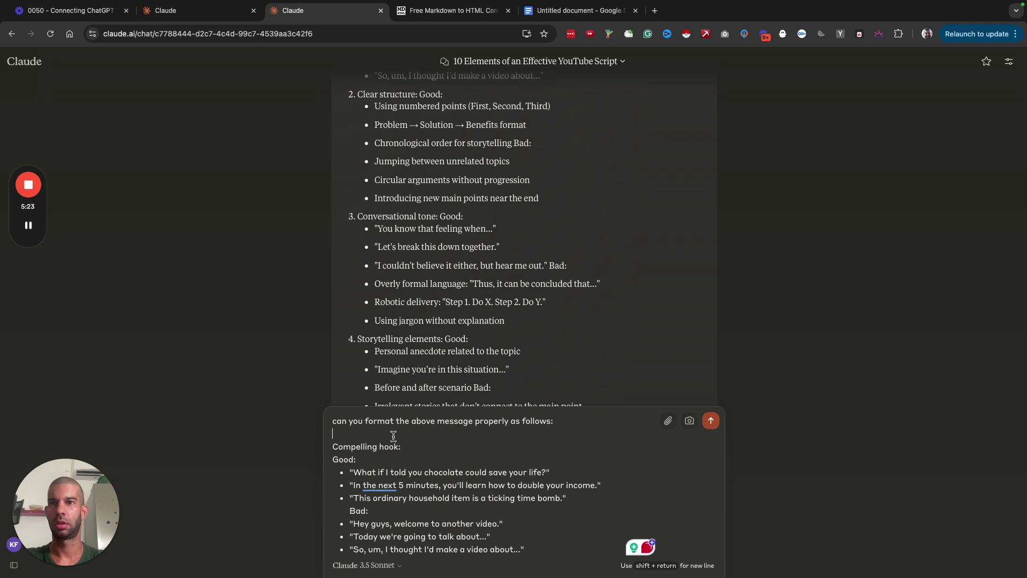
Step: Mark the title with ## and Good/Bad with ### headings, then send the request
text(##)
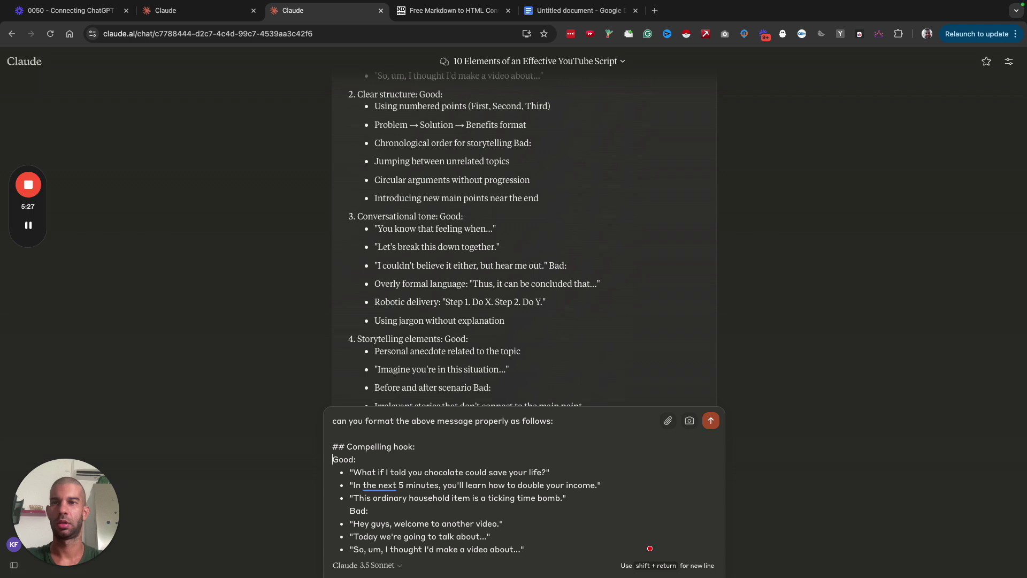
text( ###)
key(super+shift+Left)
click(342, 503)
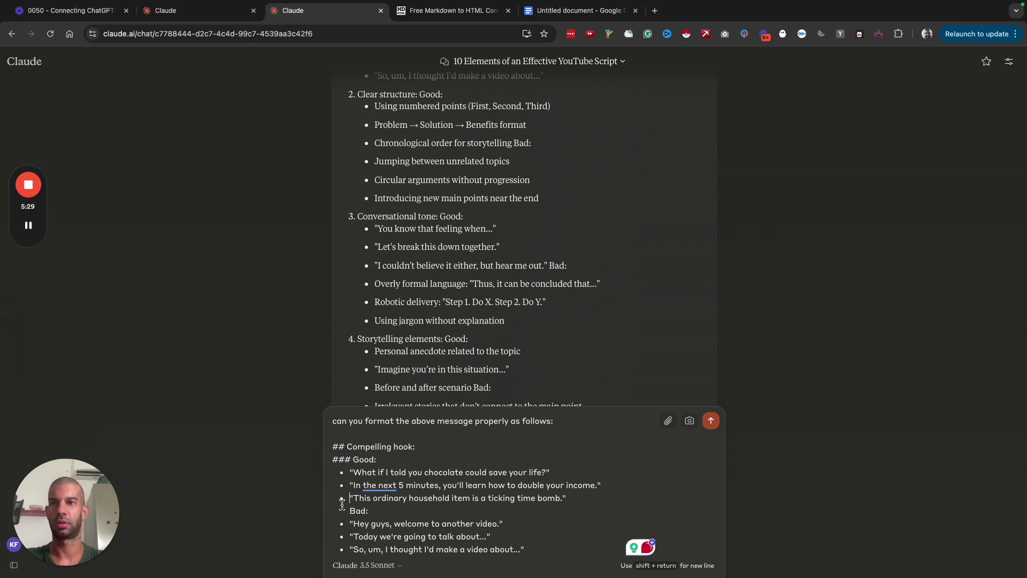
key(super+v)
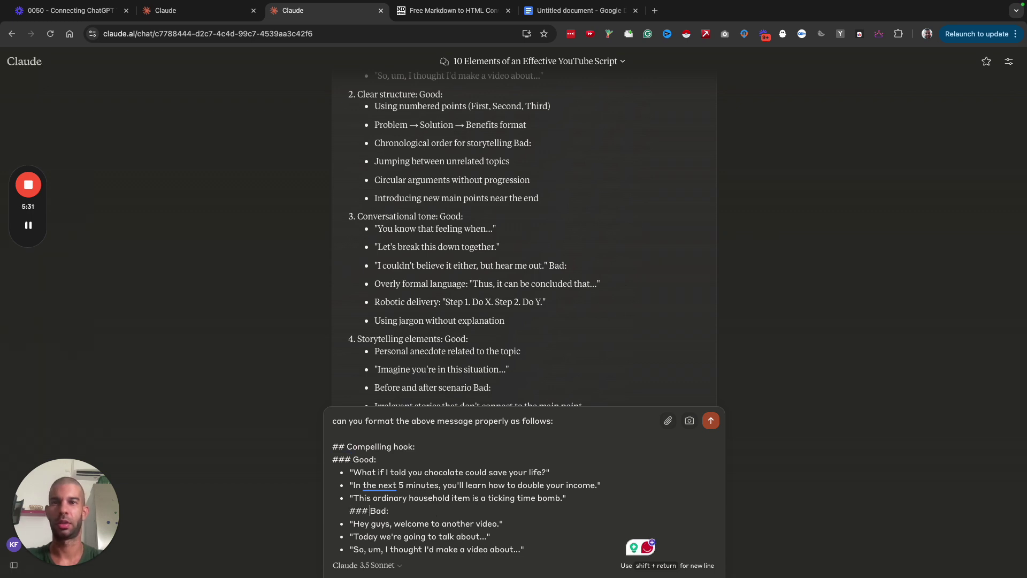
key(Return)
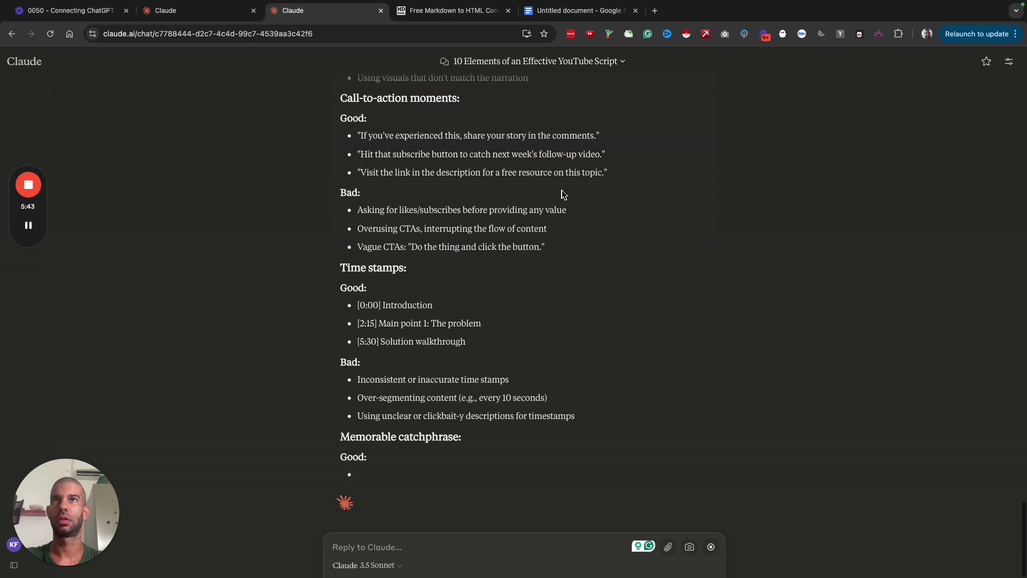
Step: Once the reformatted reply finishes, open a blank Google Doc via docs.new and return to Claude
click(580, 10)
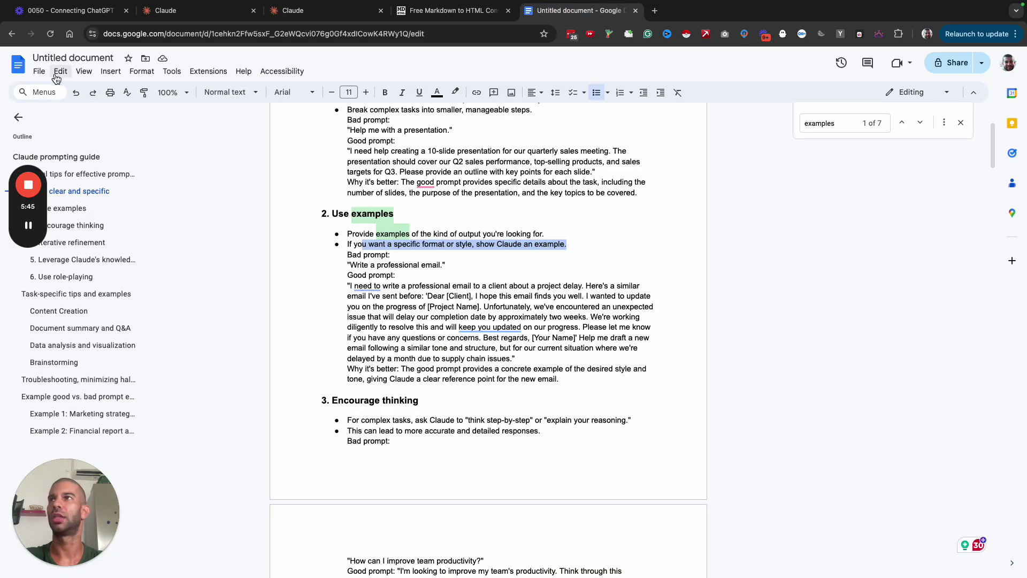
click(147, 34)
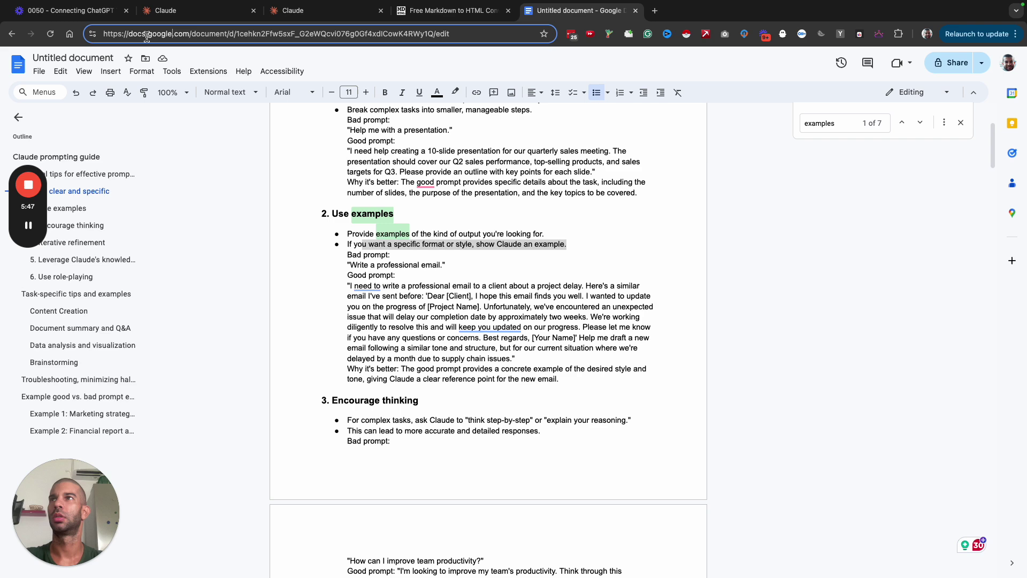
key(ctrl+a)
text(docs.new)
key(Return)
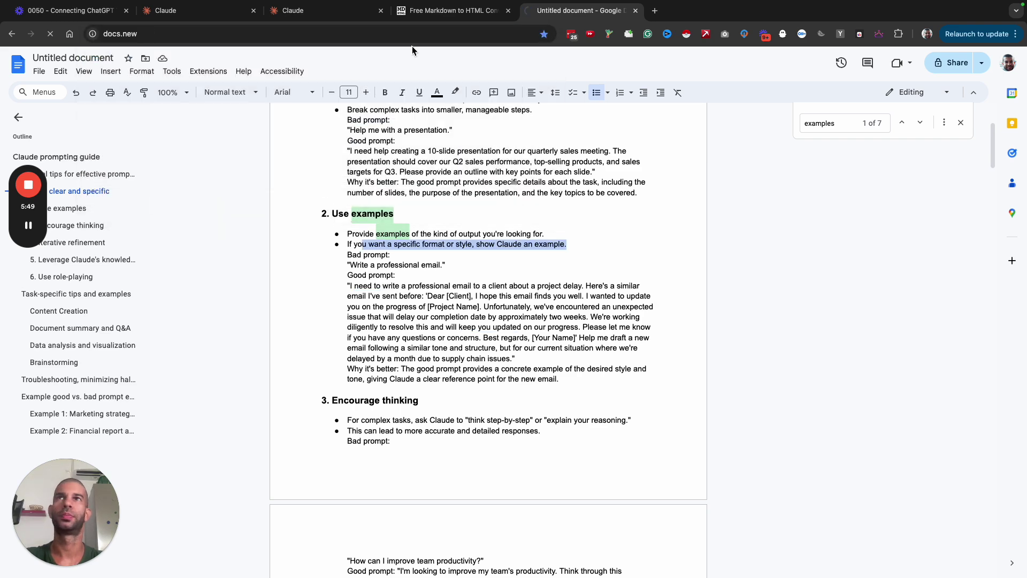
click(293, 10)
Step: Convert Claude's reformatted reply to formatted HTML in the Markdown to HTML converter and copy it
click(643, 490)
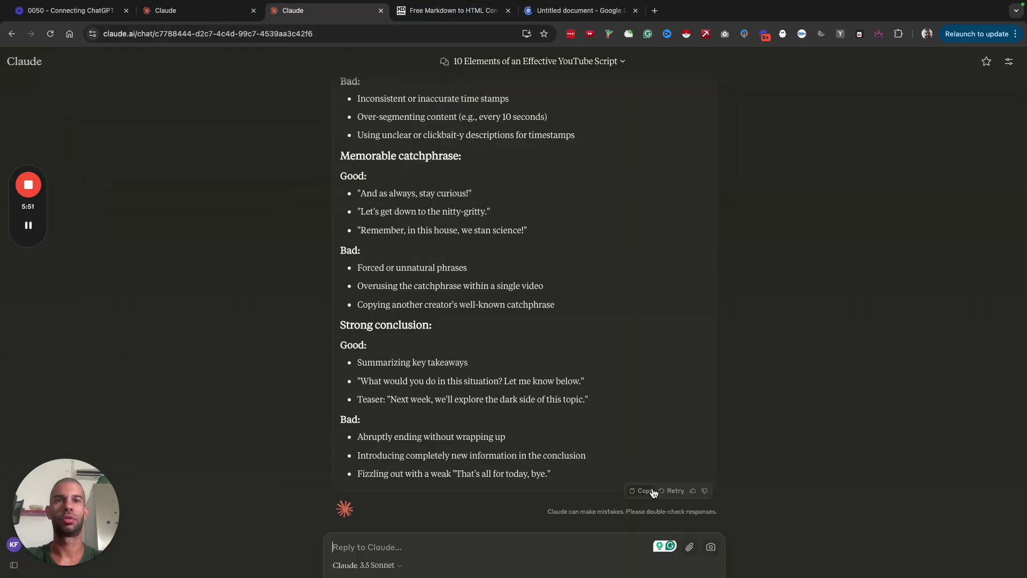
click(453, 10)
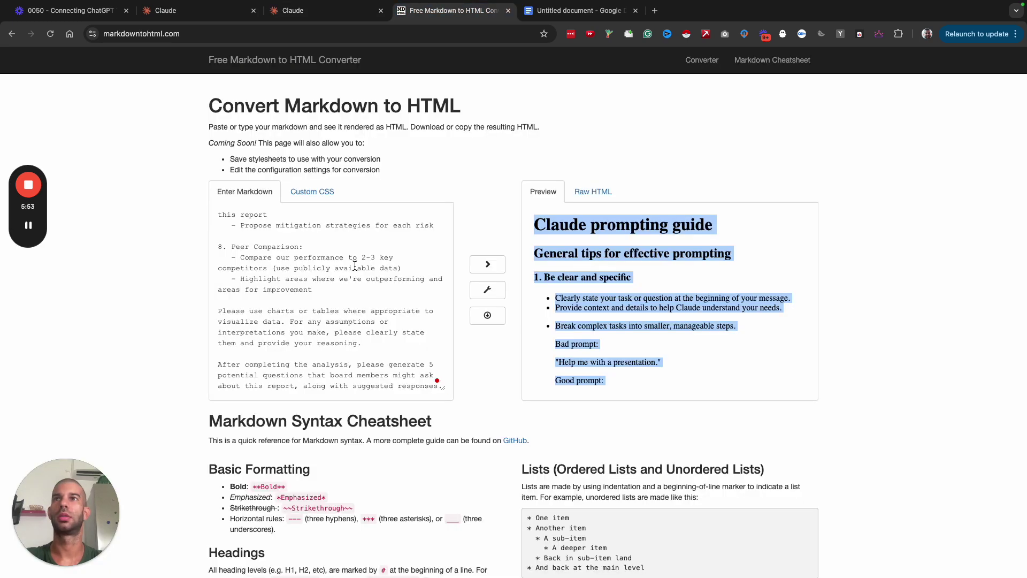
key(ctrl+a)
key(ctrl+v)
click(686, 347)
key(ctrl+a)
key(ctrl+c)
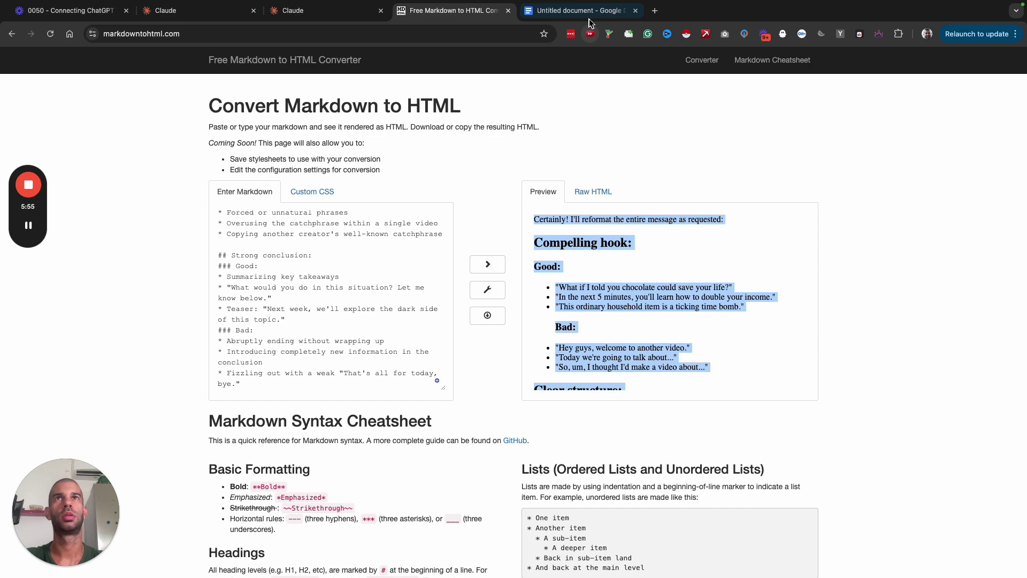
Step: Paste the formatted examples into the new Google Doc and delete Claude's introductory line
click(581, 10)
key(ctrl+v)
key(super+Up)
key(super+shift+Right)
key(BackSpace)
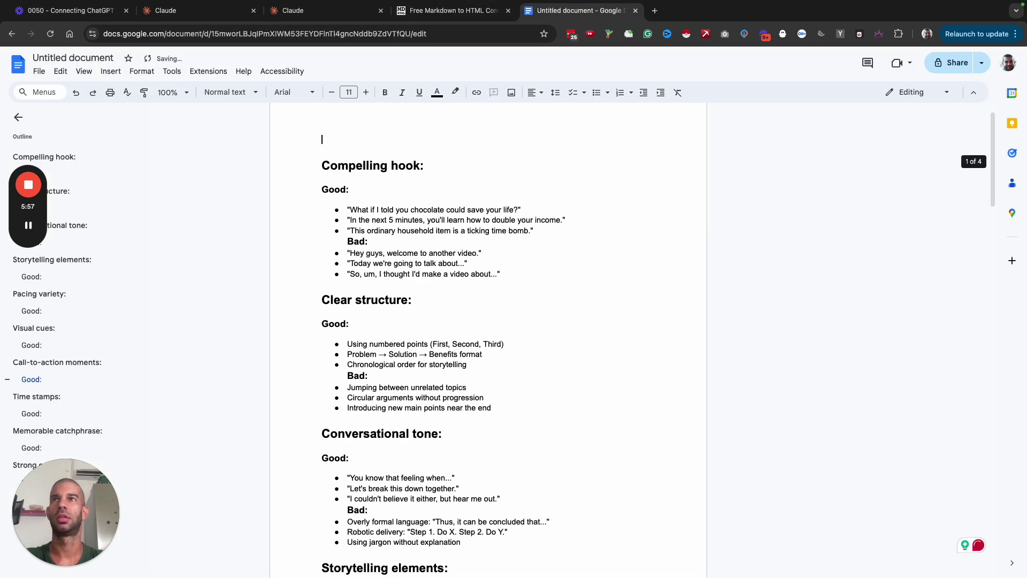
key(Delete)
key(super+Down)
click(43, 157)
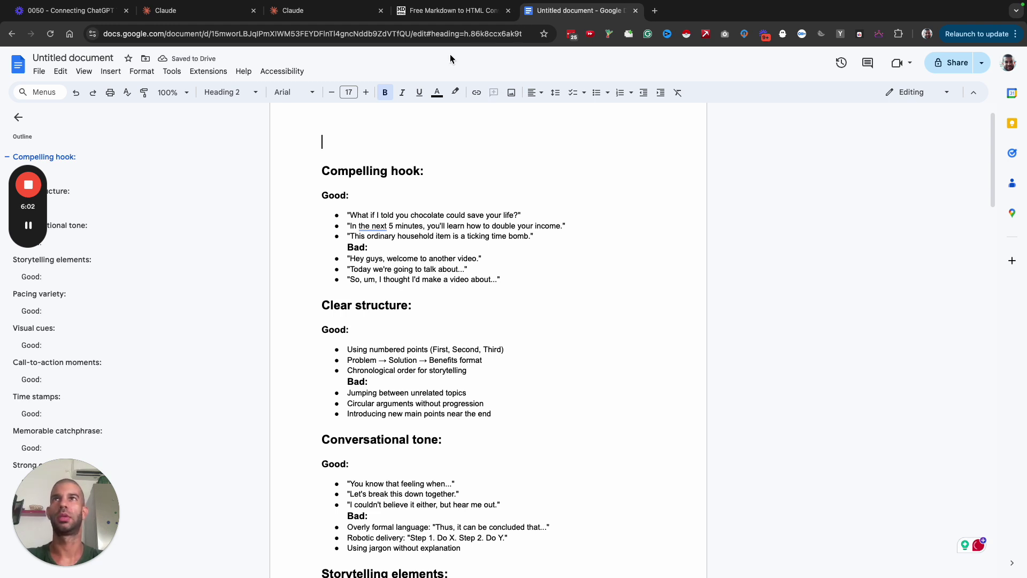
key(super+3)
Step: Copy the opening line of Claude's reply and paste it at the top of the document
scroll(408, 281, up, 15)
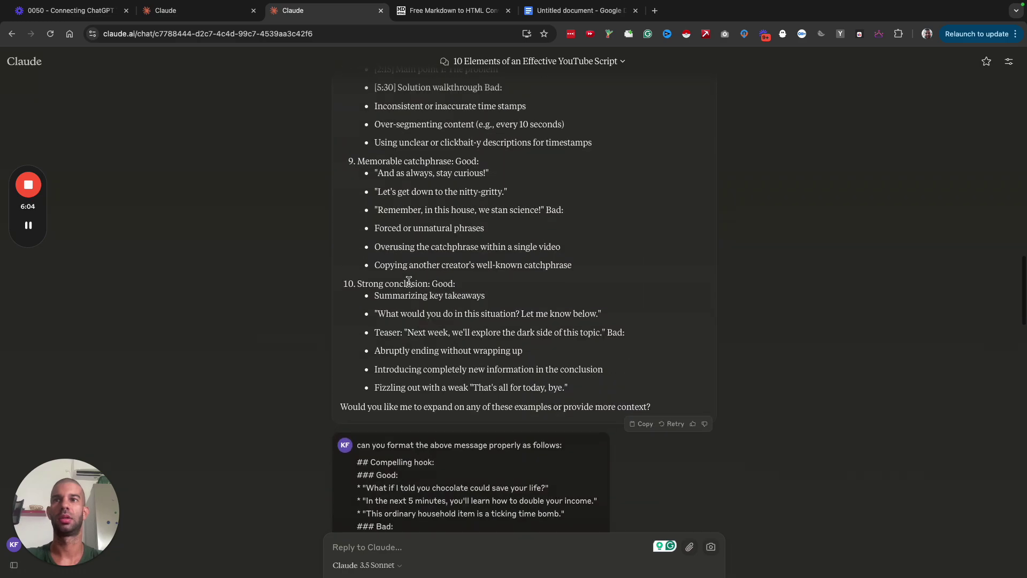
scroll(409, 281, up, 7)
scroll(409, 289, down, 1)
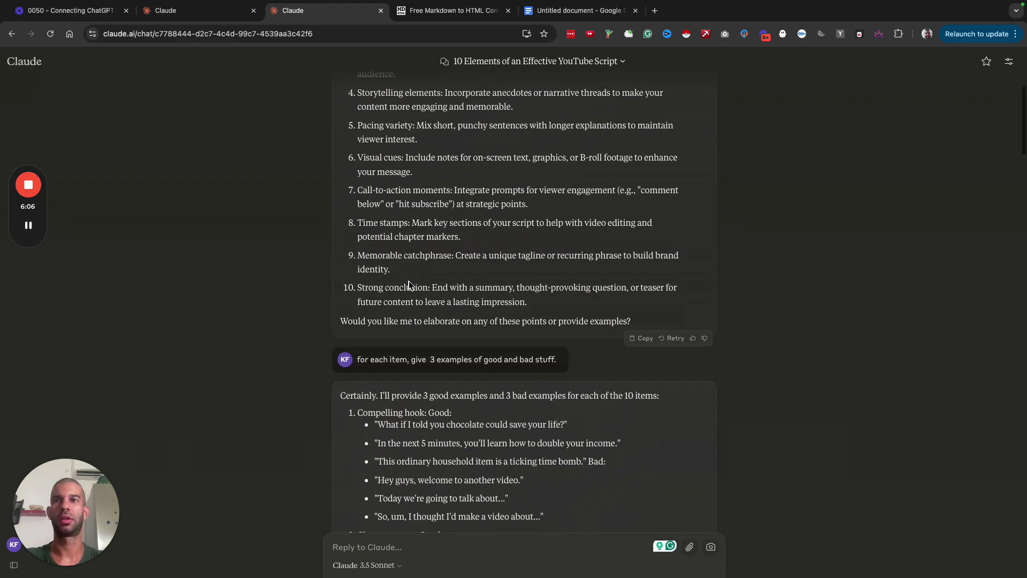
scroll(492, 411, up, 3)
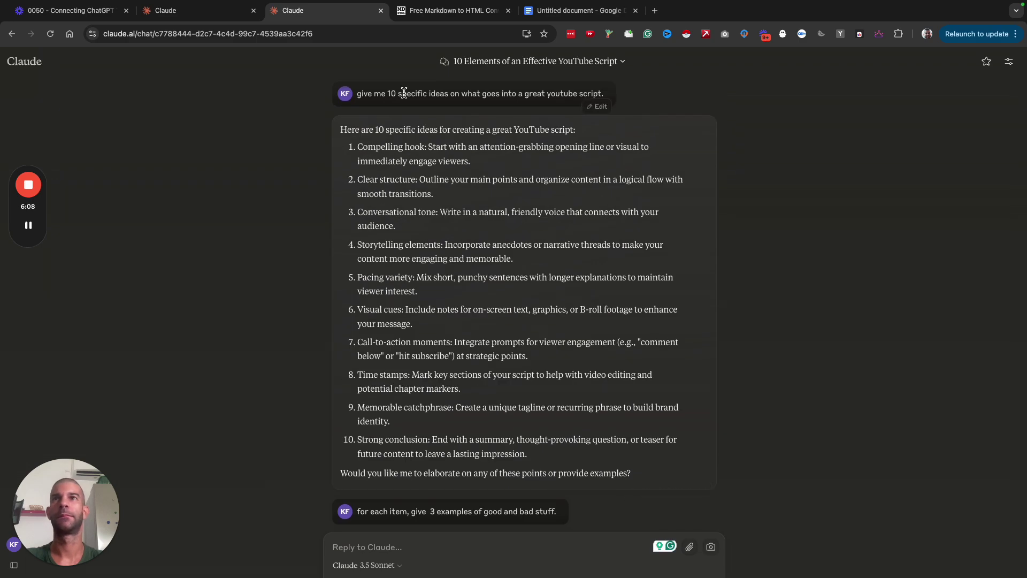
triple_click(404, 124)
scroll(439, 332, down, 20)
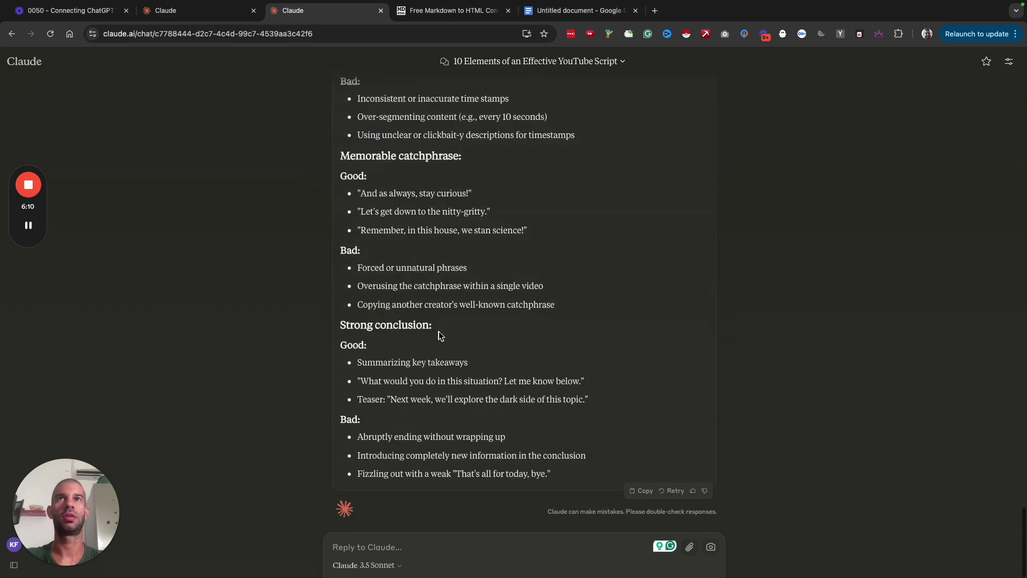
key(super+5)
key(super+v)
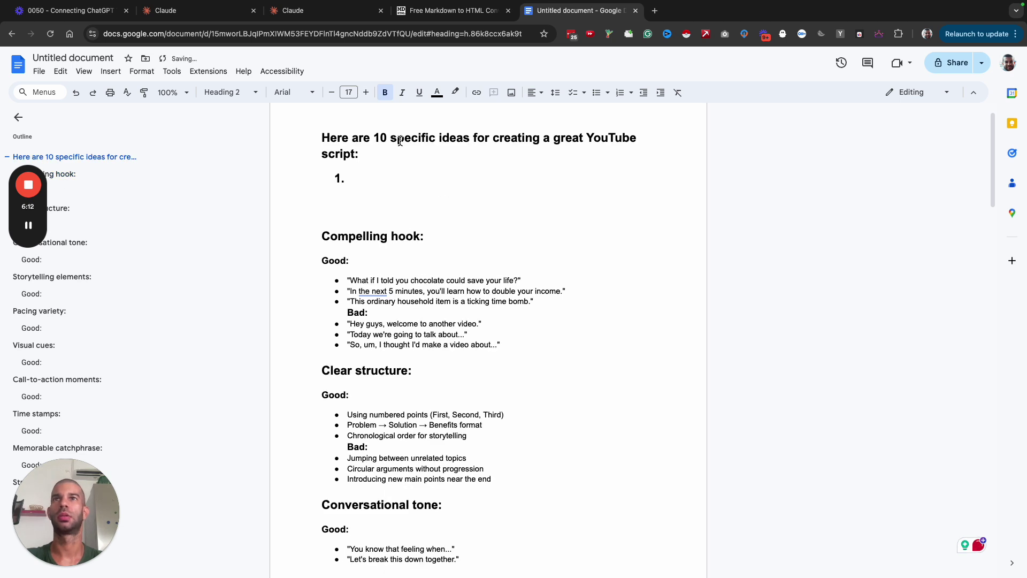
Step: Edit that line into the Heading 1 title 'Specific ideas for creating a great YouTube script'
drag(397, 137, 322, 137)
text(S)
key(Down)
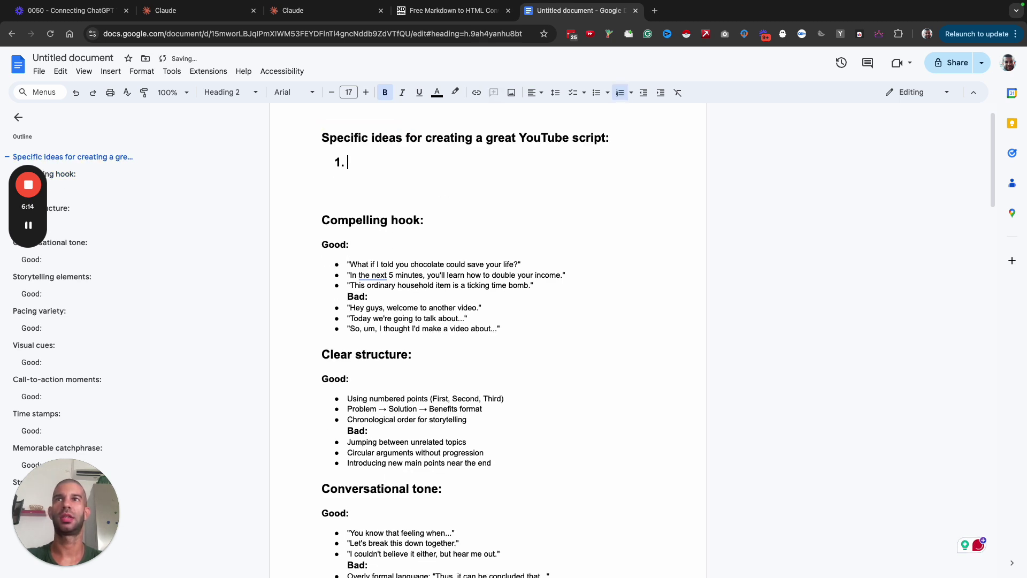
key(BackSpace)
key(Delete)
key(Delete)
key(BackSpace)
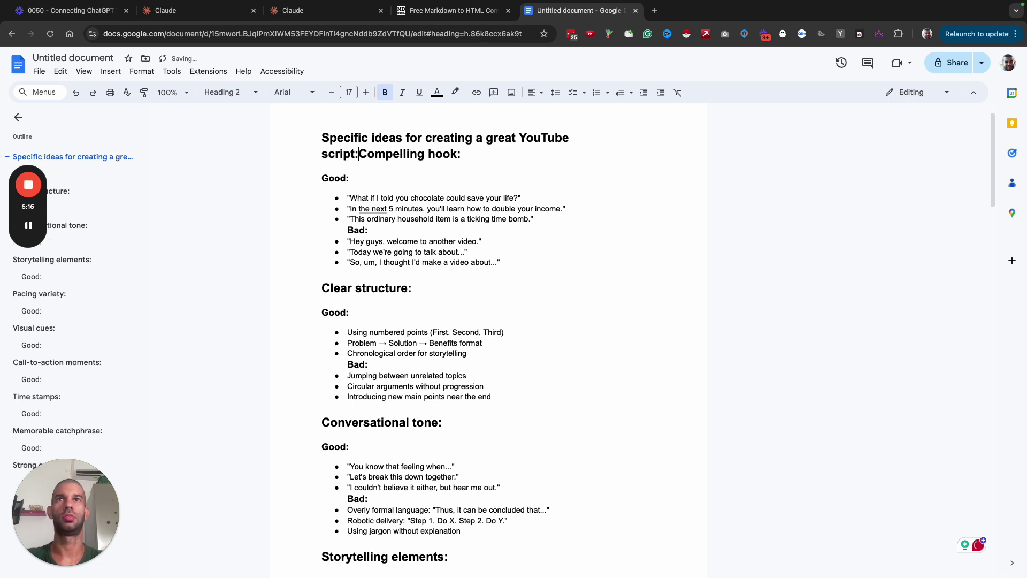
key(BackSpace)
key(Return)
key(Up)
key(super+alt+1)
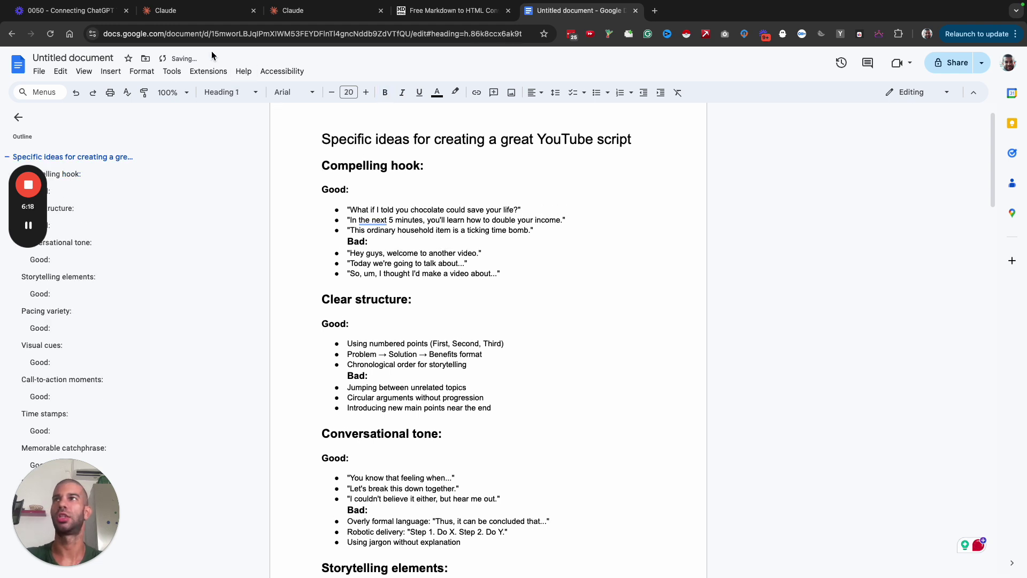
Step: Name the document after its title and download it as a PDF Document (.pdf)
click(75, 58)
click(39, 71)
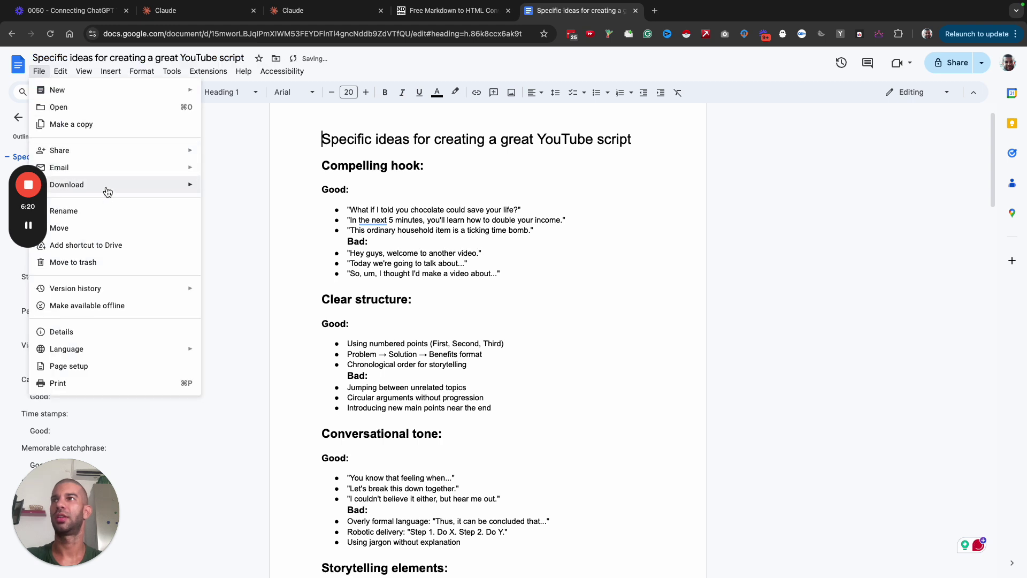
mouse_move(185, 184)
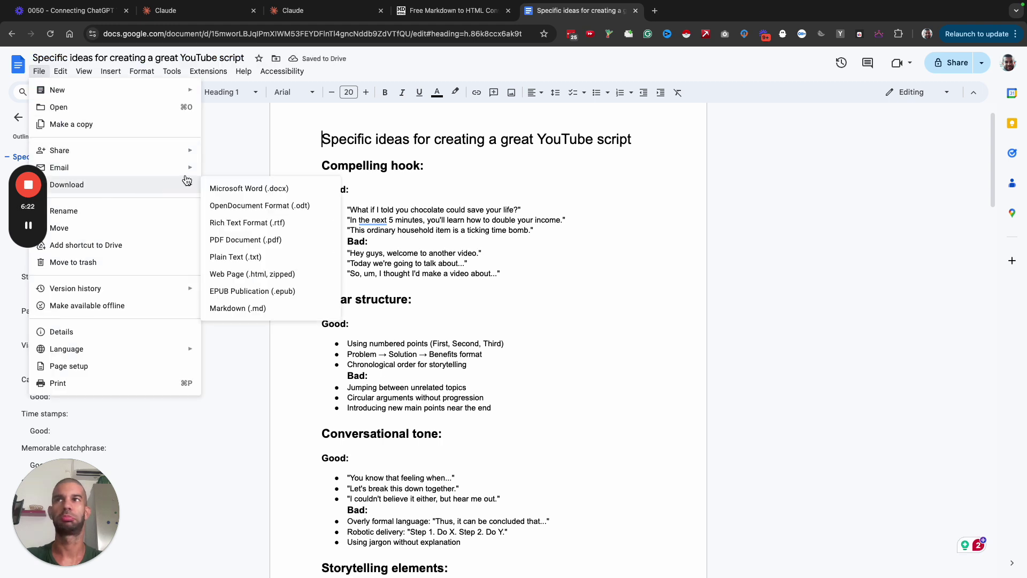
click(262, 240)
Step: Drag the downloaded 'Specific ideas for creating a great YouTube script' PDF onto the Project knowledge panel
key(ctrl+shift+Tab)
key(ctrl+shift+Tab)
key(ctrl+shift+Tab)
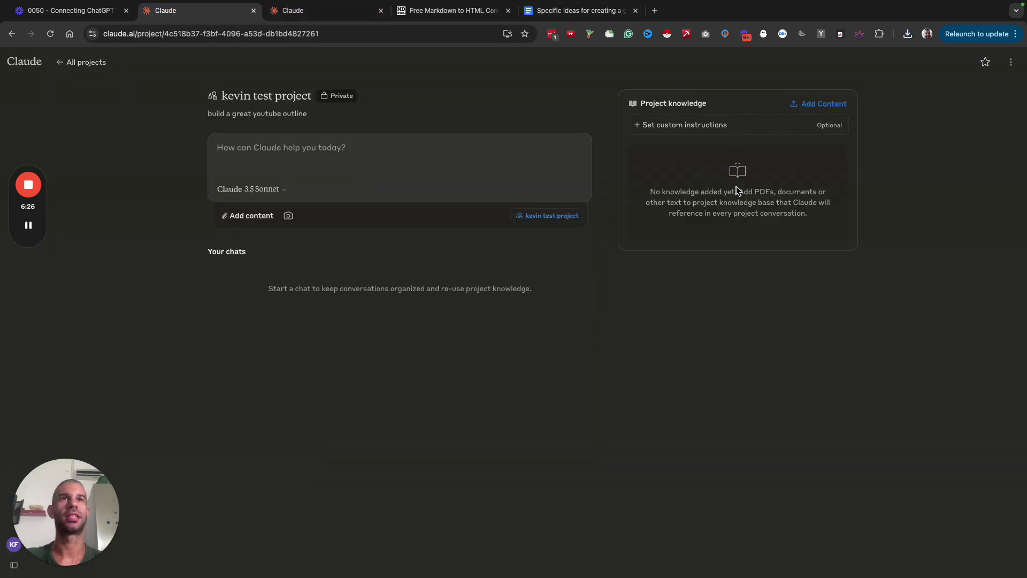
click(908, 34)
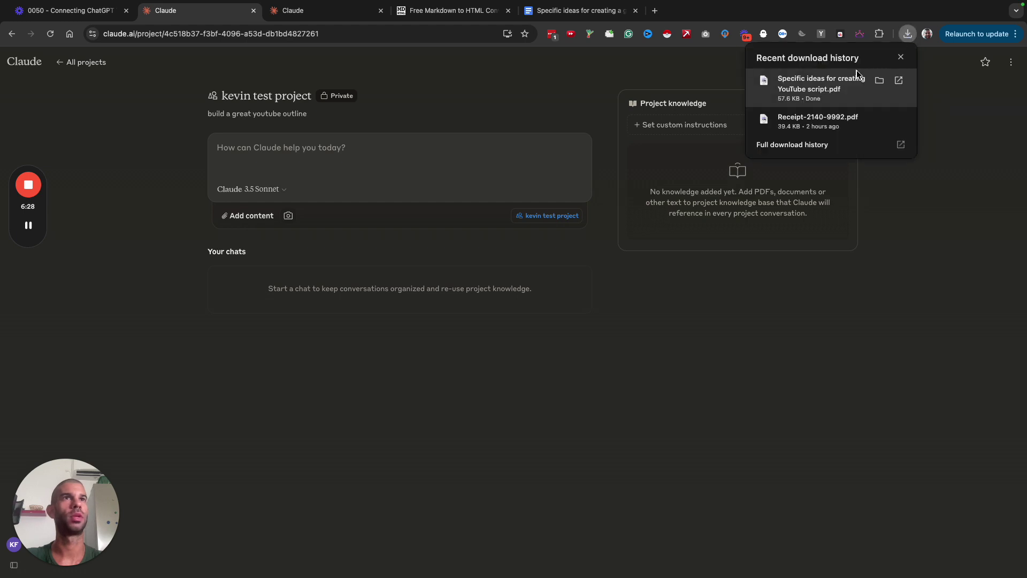
drag(811, 94, 722, 204)
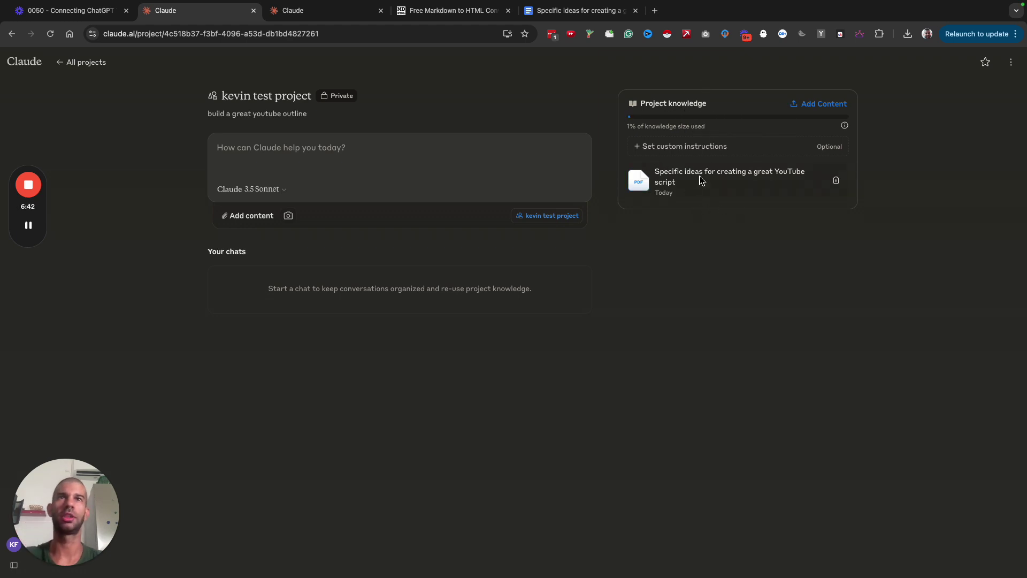
Step: Save custom instructions: 'always reply with a positive tone, formal language and use the most complex words possible'
click(700, 149)
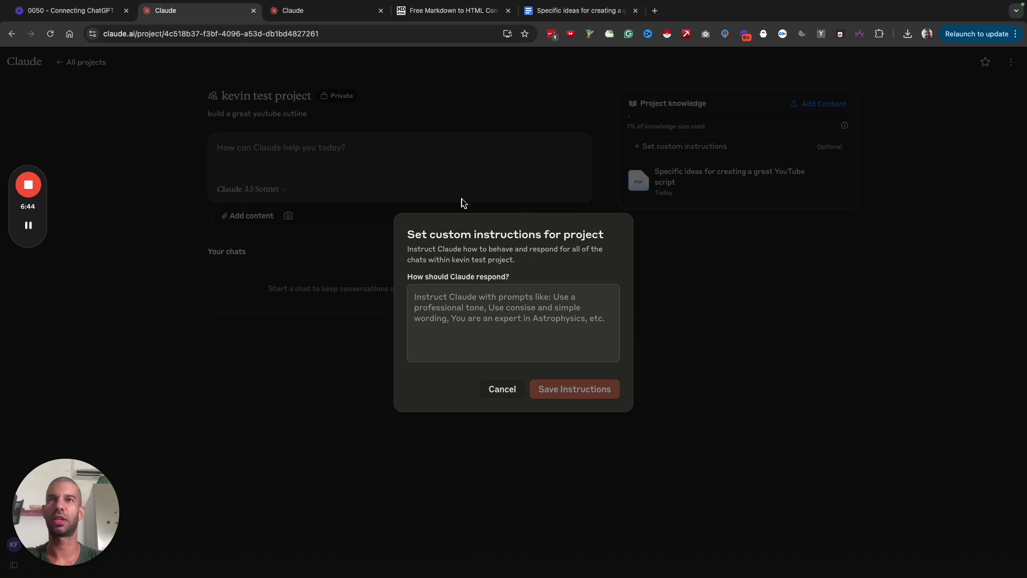
click(475, 310)
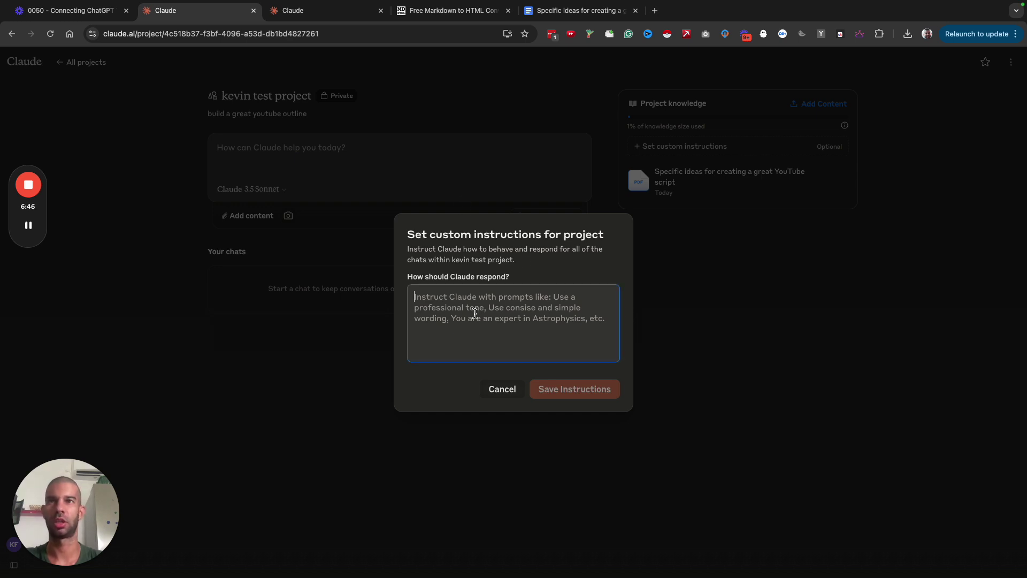
text(always reply with a positive)
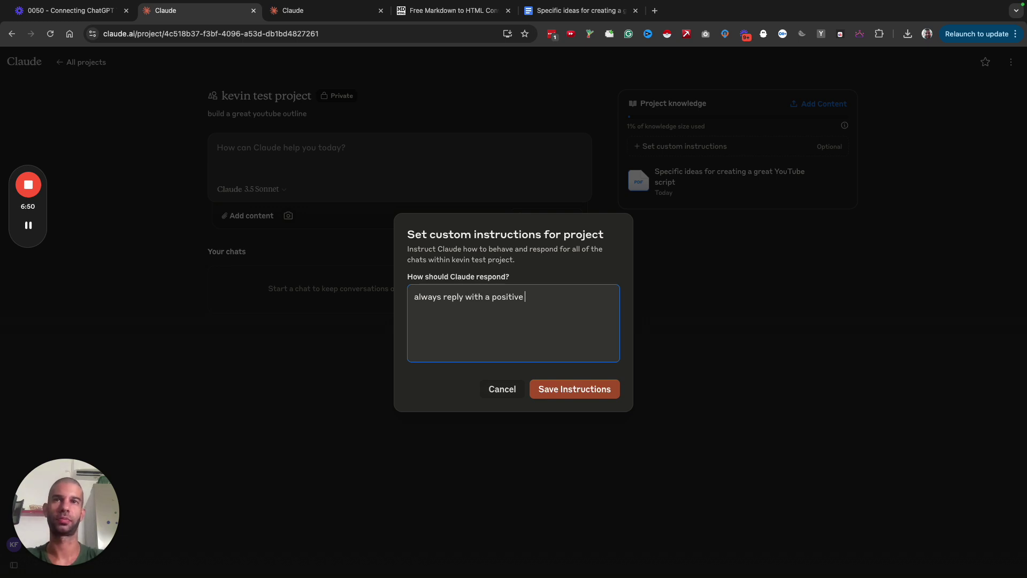
text( tone, form)
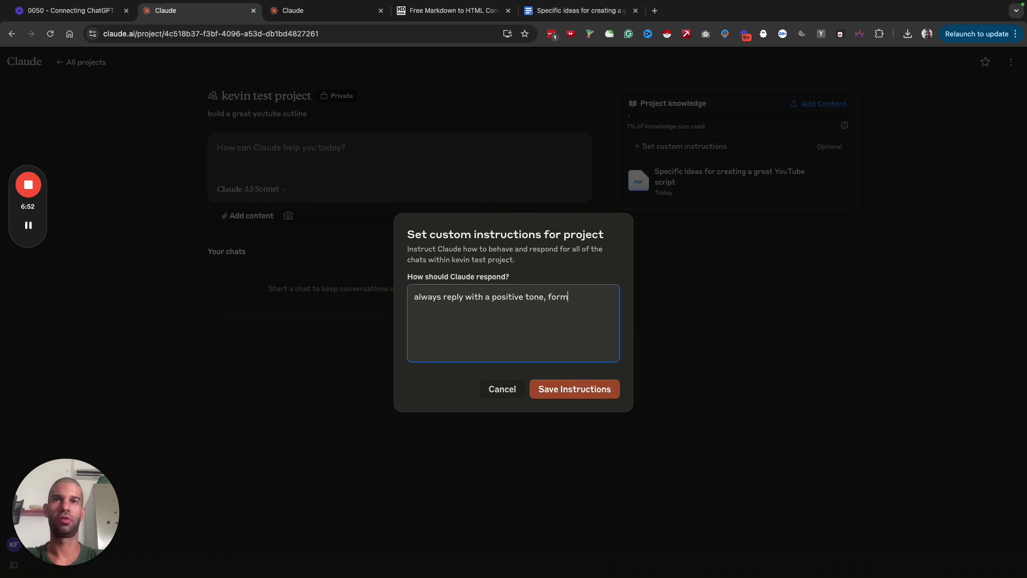
text(al language.)
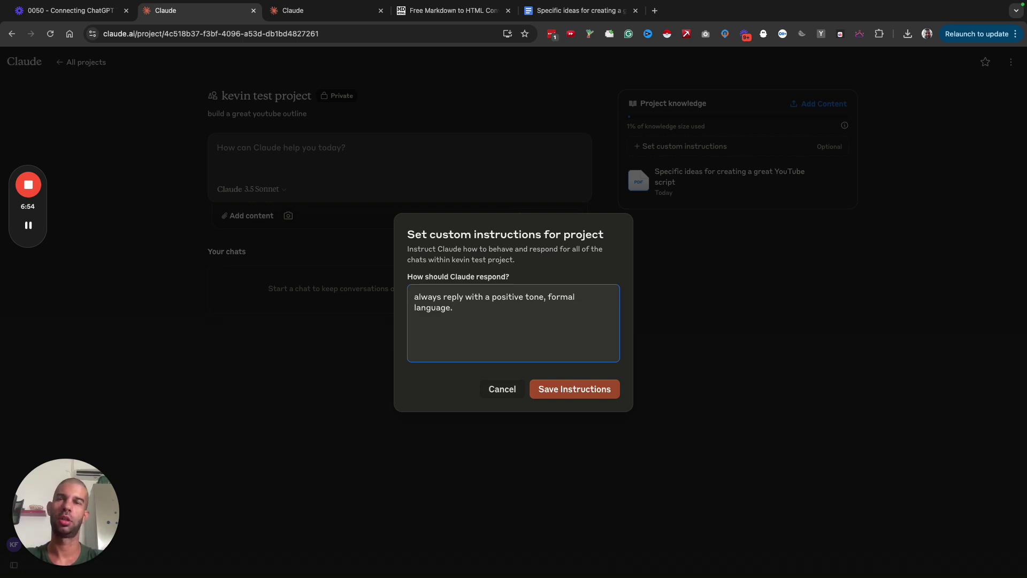
key(BackSpace)
key(BackSpace)
key(BackSpace)
key(BackSpace)
key(BackSpace)
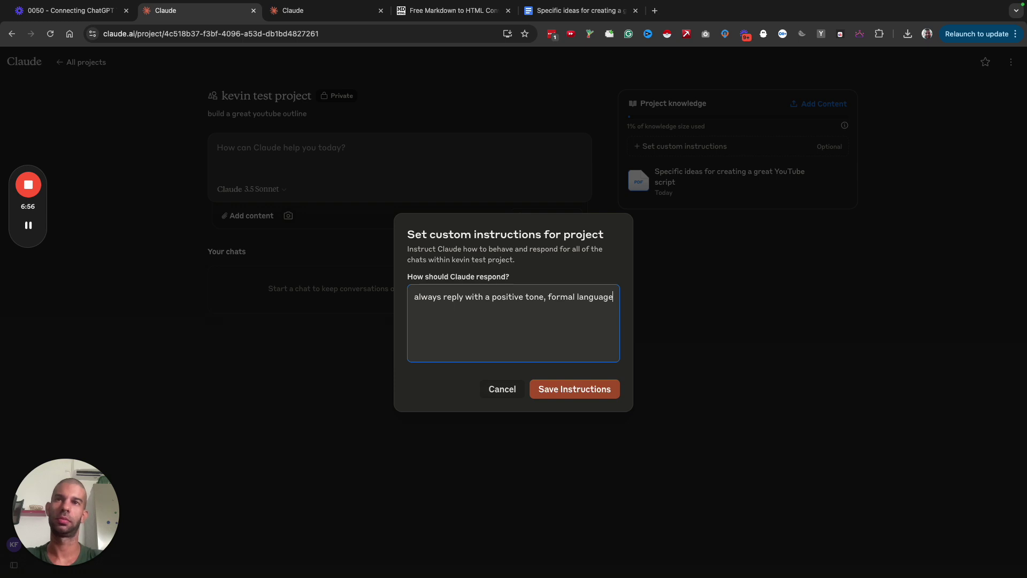
text(and use the most compl)
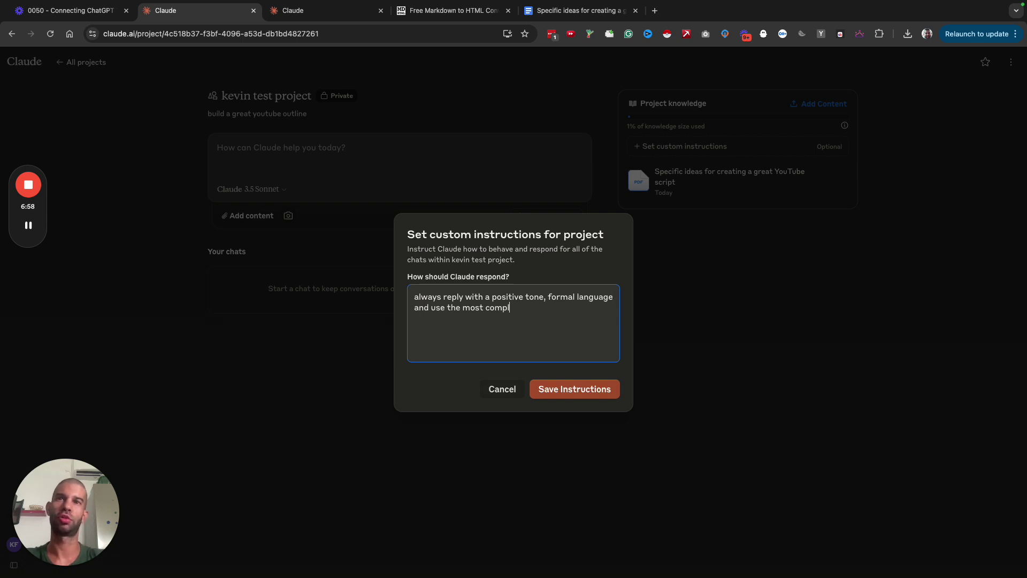
text(ex words possible to )
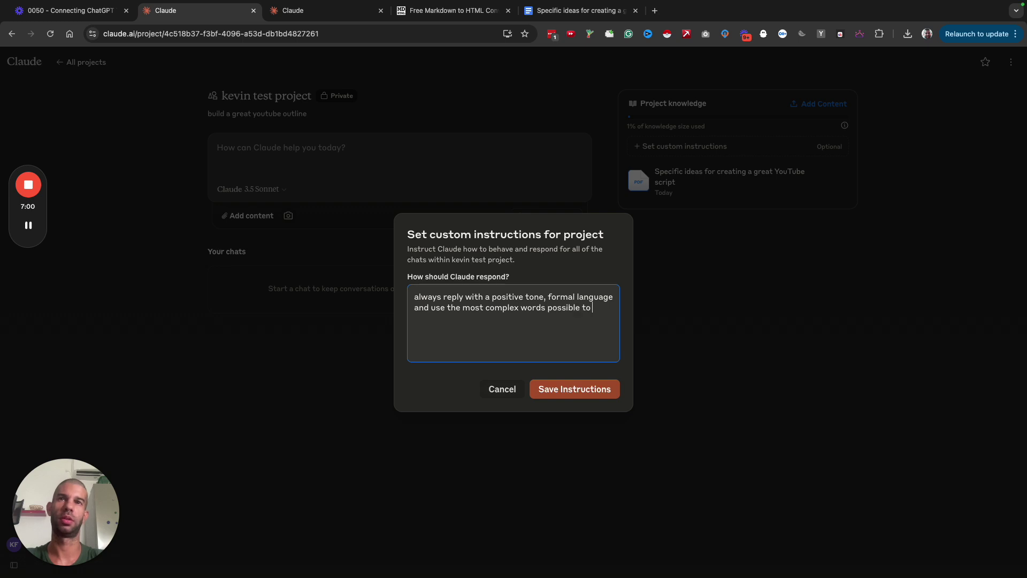
text(answer.)
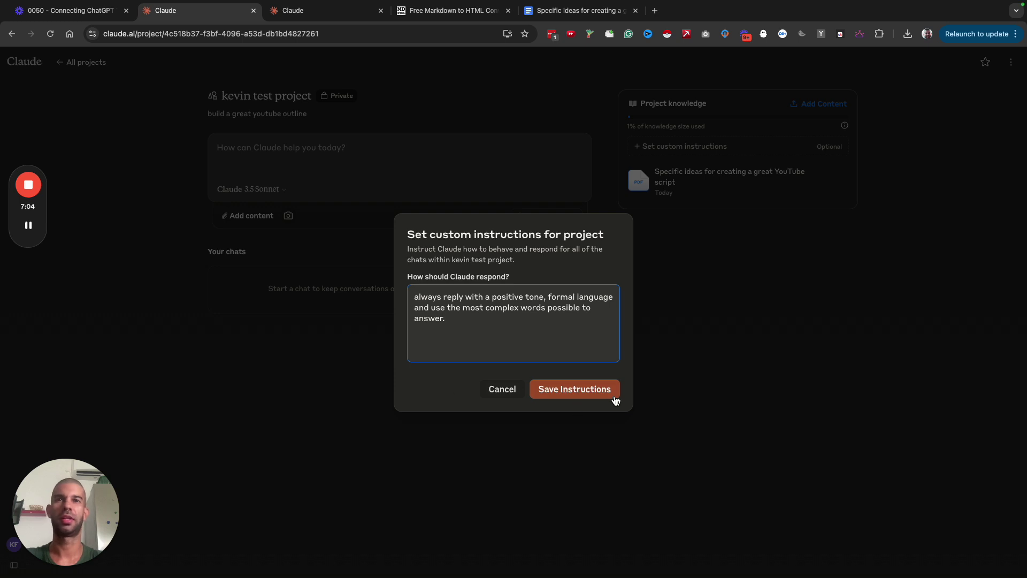
click(597, 398)
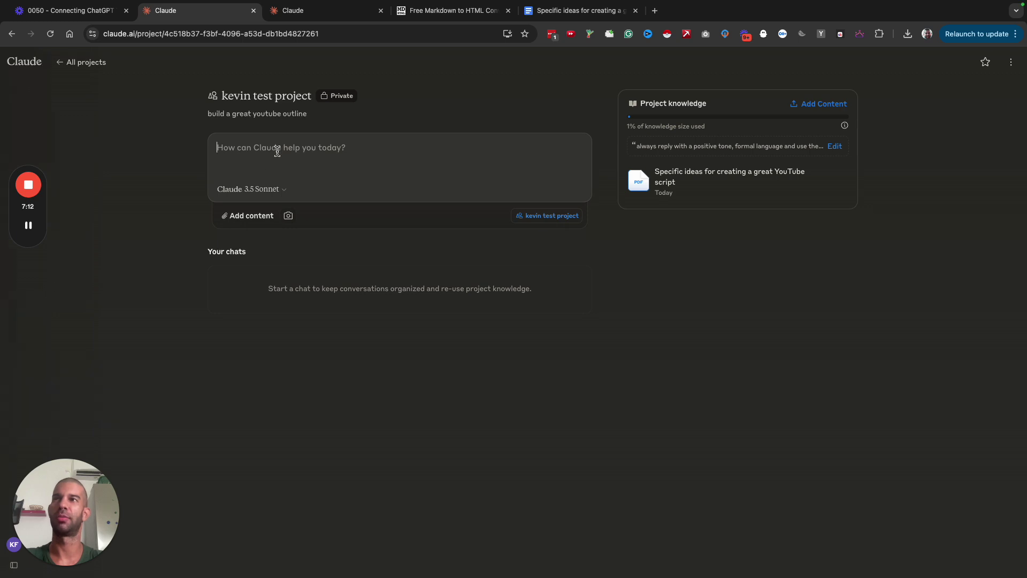
Step: Send a new project chat prompt asking Claude to help outline a dog-training video
text(i want to create a video about training your dog. what)
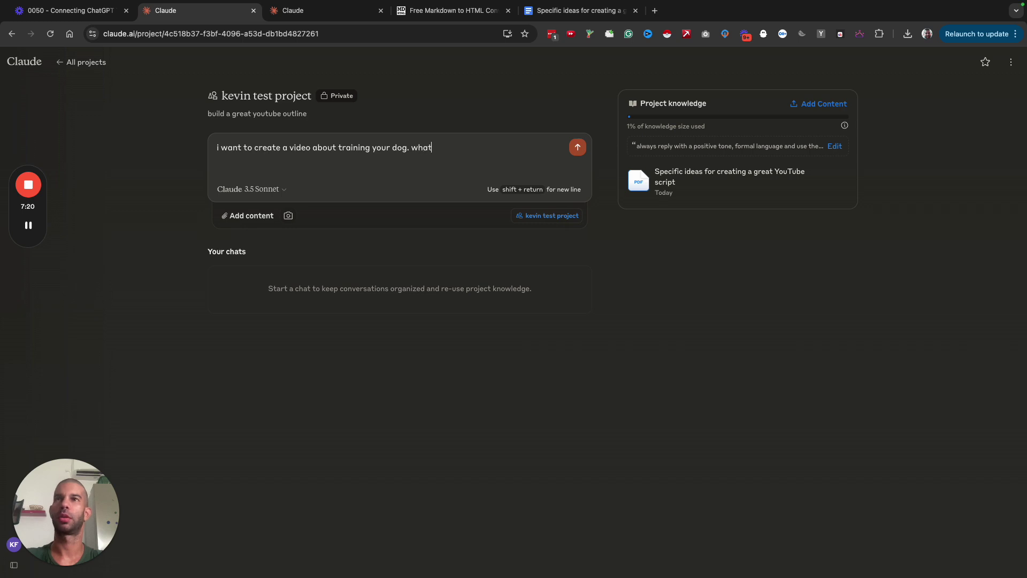
key(BackSpace)
key(BackSpace)
key(BackSpace)
key(BackSpace)
text(can you help me with an outline?)
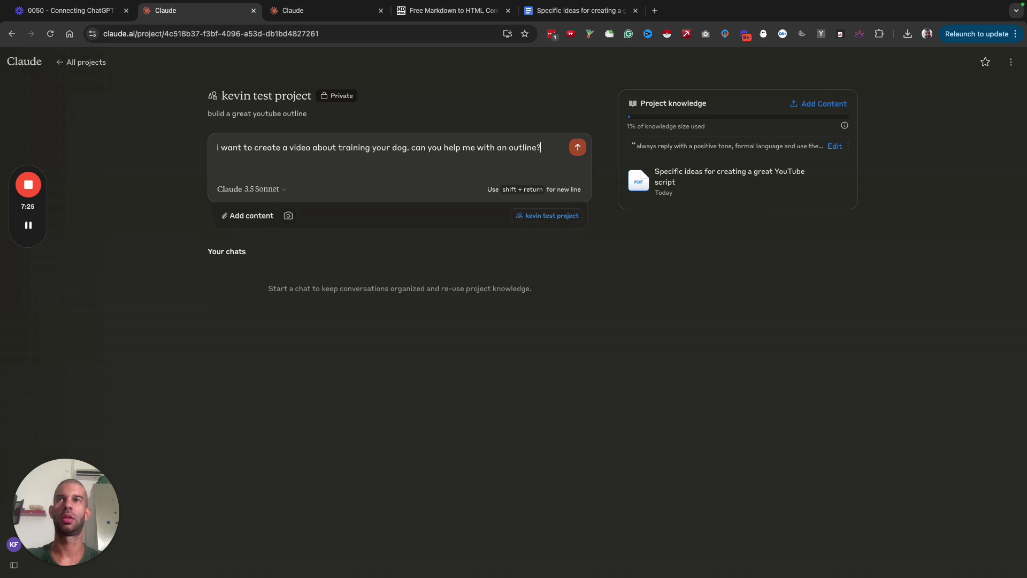
key(Return)
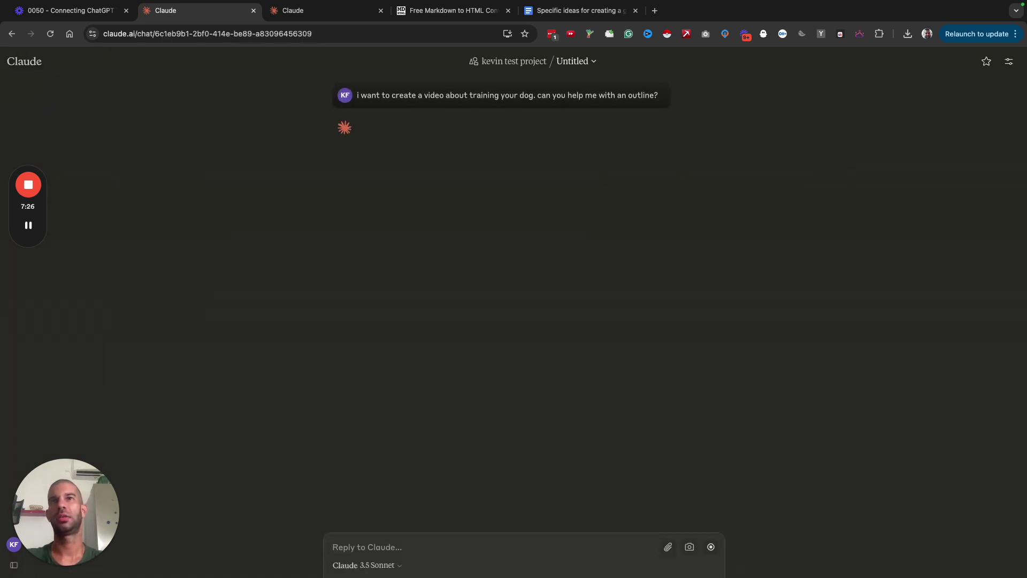
click(596, 12)
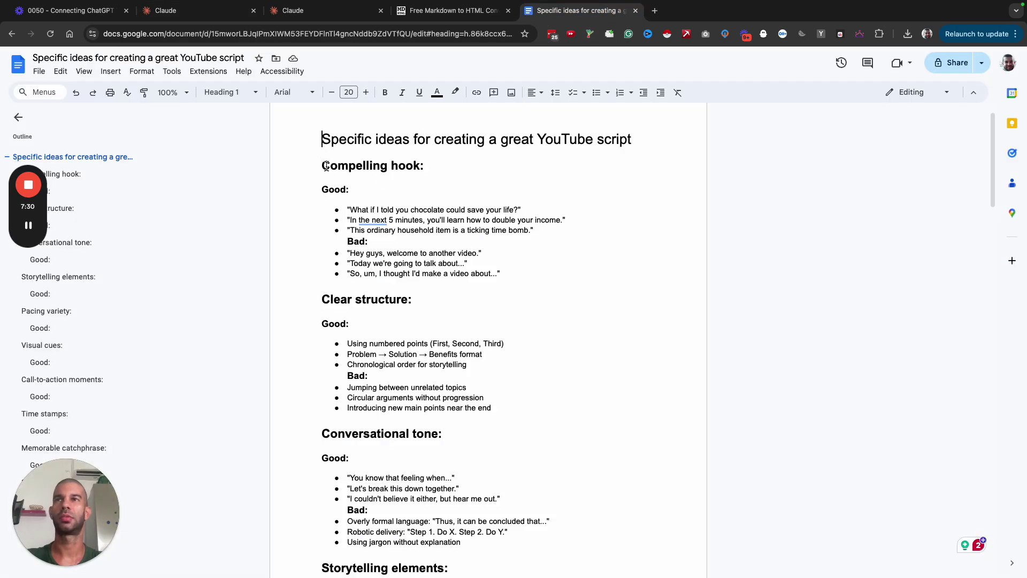
Step: Highlight the document's section headings, such as Compelling hook and Clear structure, while scrolling down
drag(323, 166, 449, 172)
drag(321, 297, 474, 303)
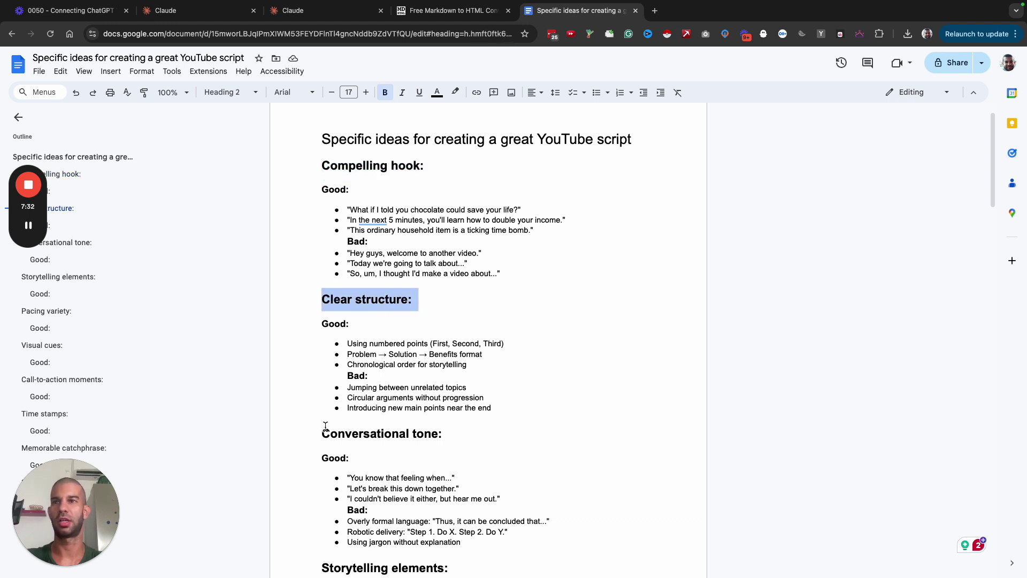
scroll(325, 426, down, 3)
drag(322, 348, 449, 351)
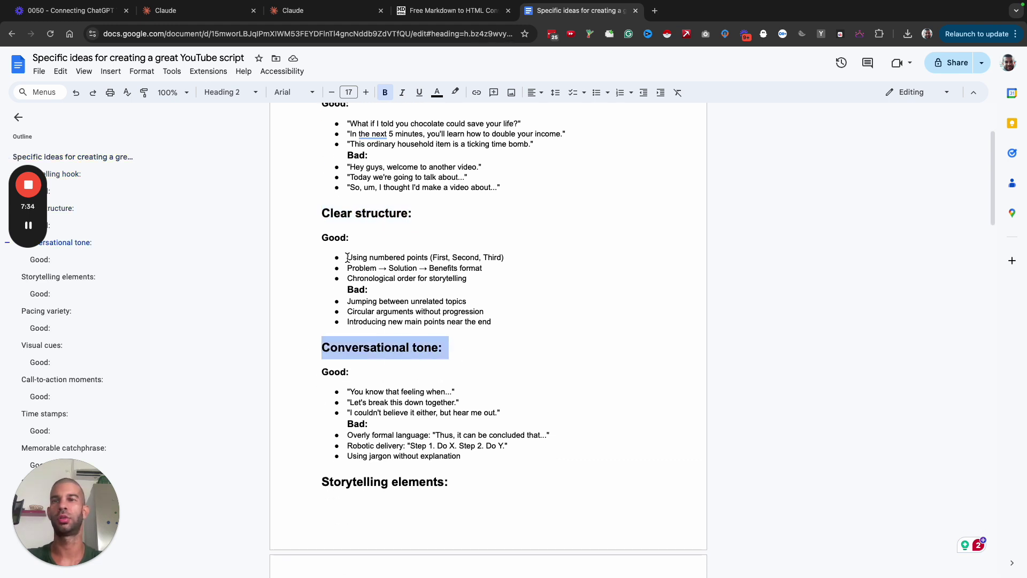
scroll(335, 437, down, 3)
drag(318, 360, 523, 363)
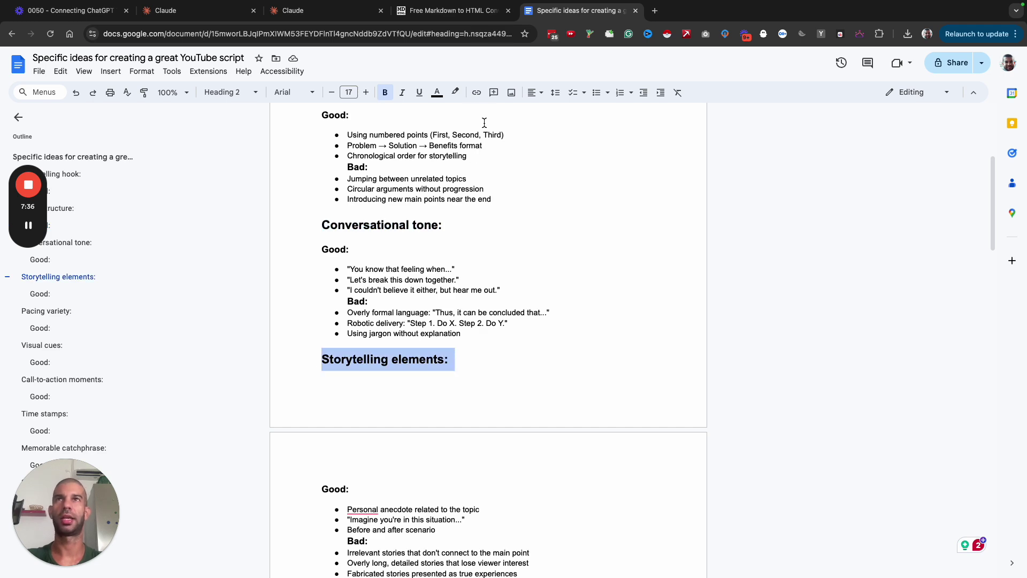
click(324, 11)
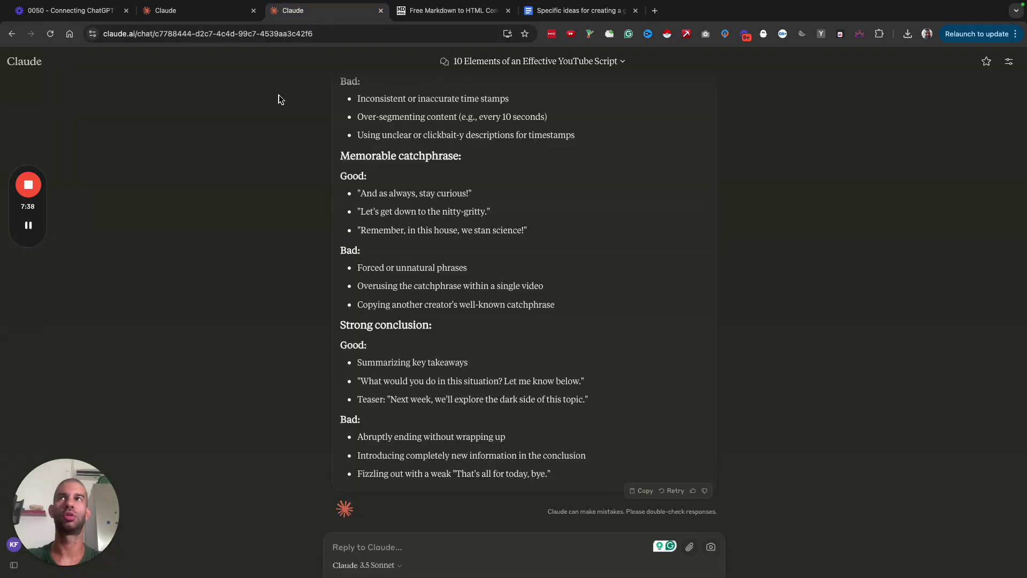
Step: Close the extra chat and highlight the I. Exordium (Hook) lines of the dog training outline
key(super+w)
click(198, 11)
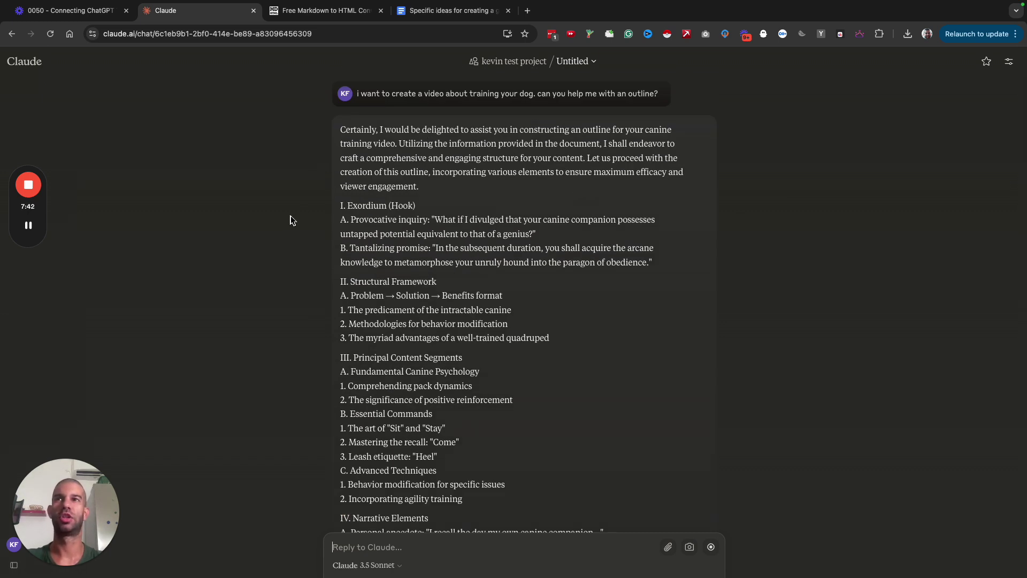
triple_click(363, 213)
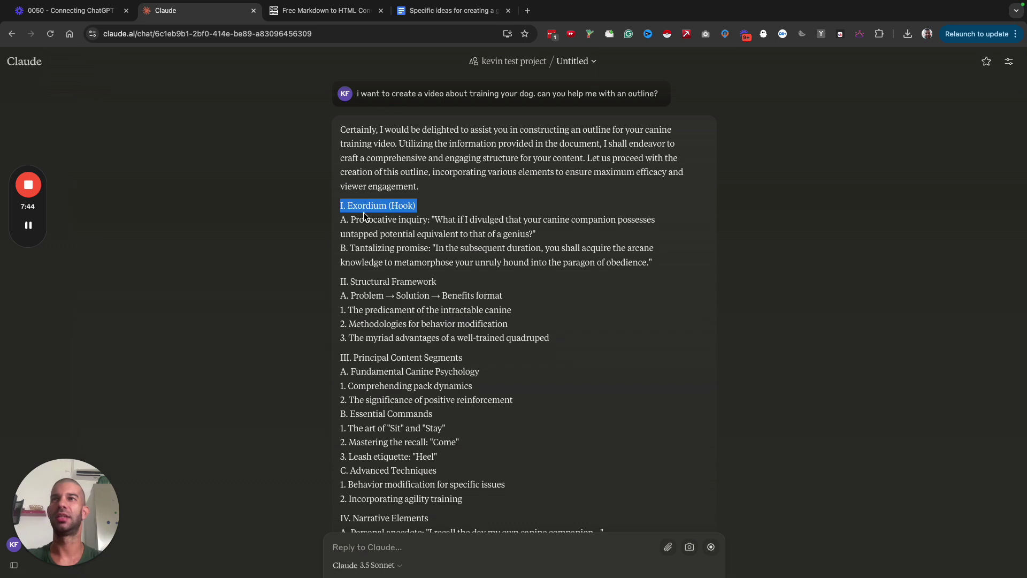
click(364, 219)
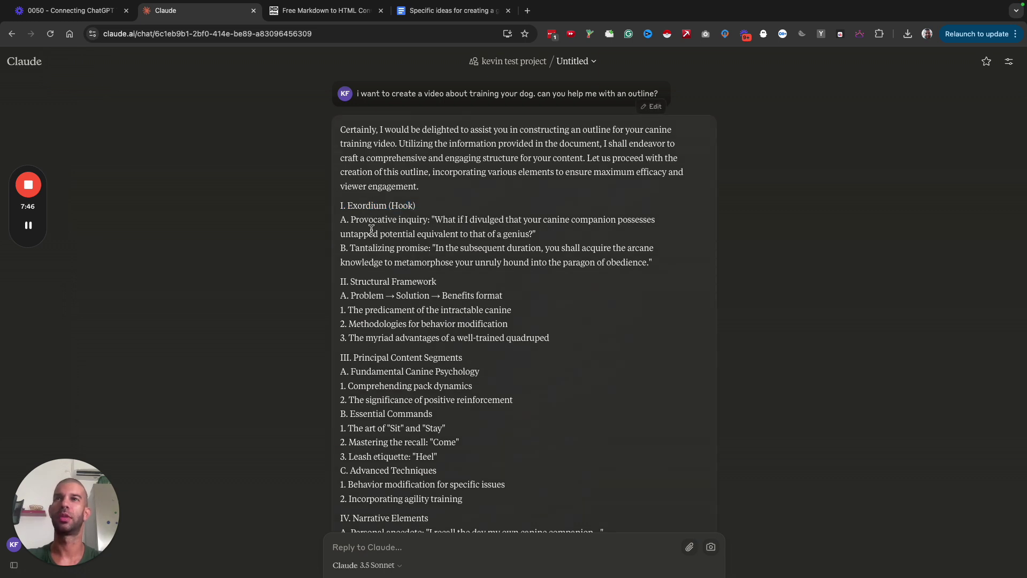
triple_click(366, 225)
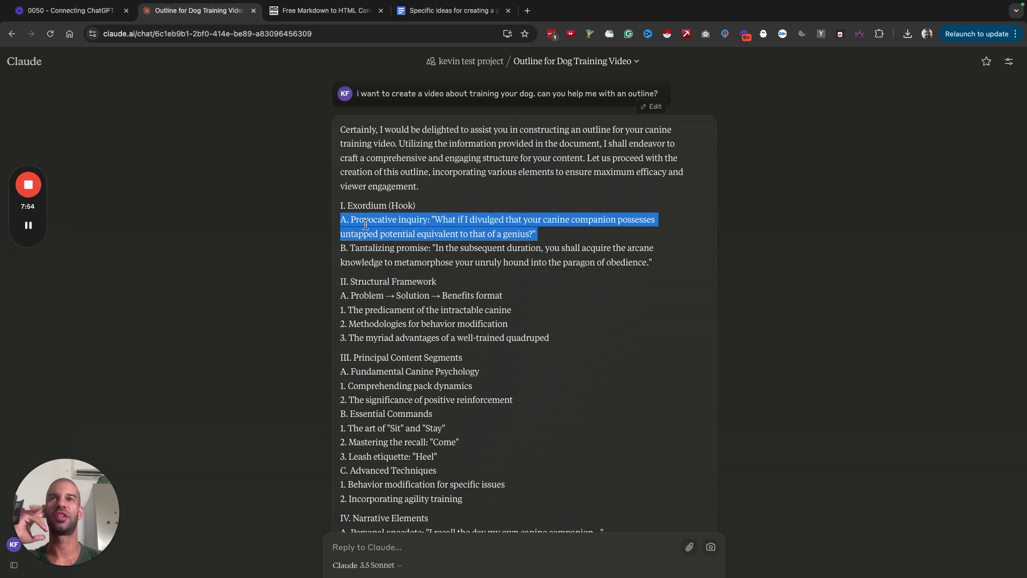
triple_click(472, 250)
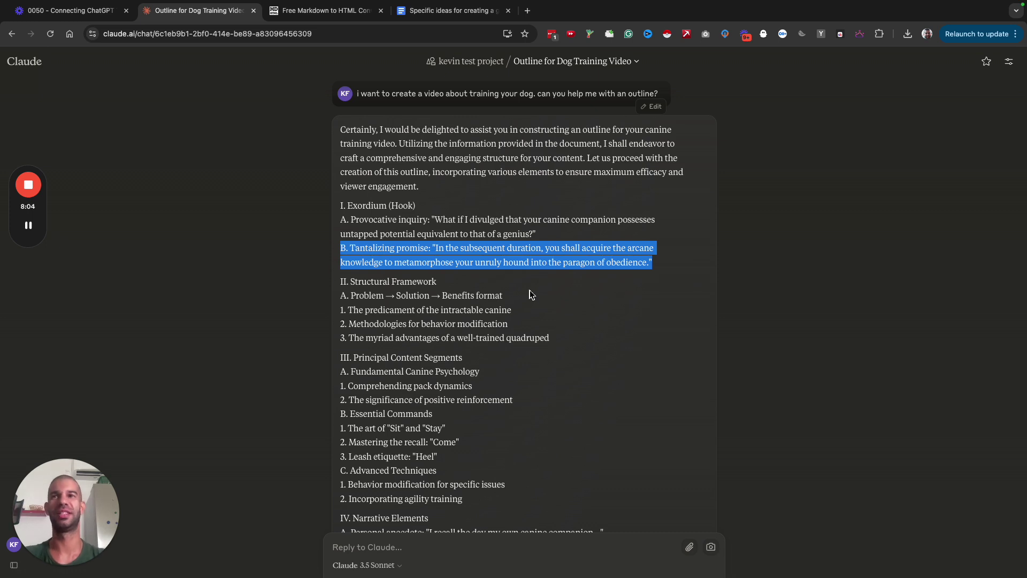
Step: Read further down the formal outline, highlighting the Personal anecdote line
scroll(485, 310, down, 5)
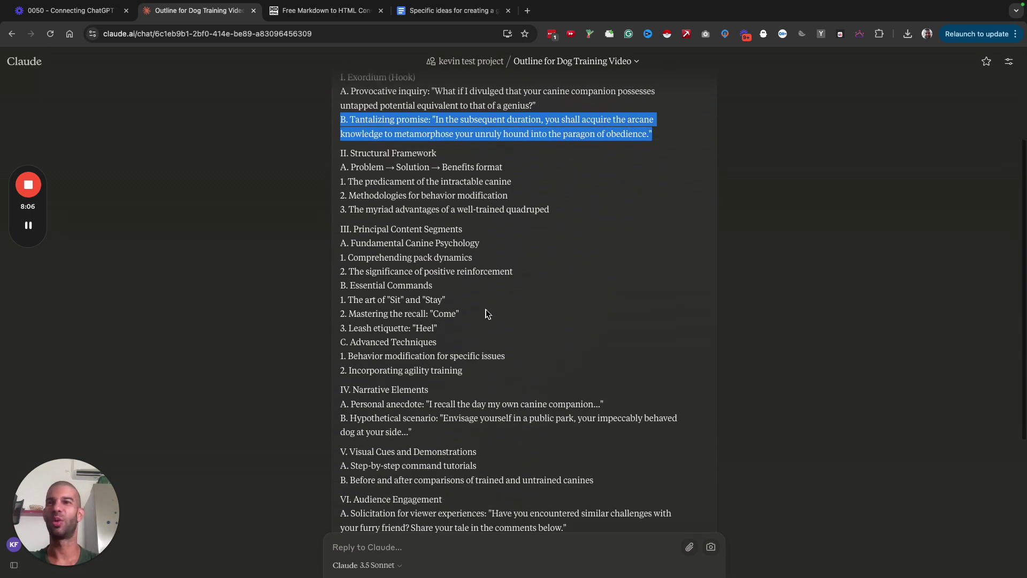
scroll(485, 314, down, 2)
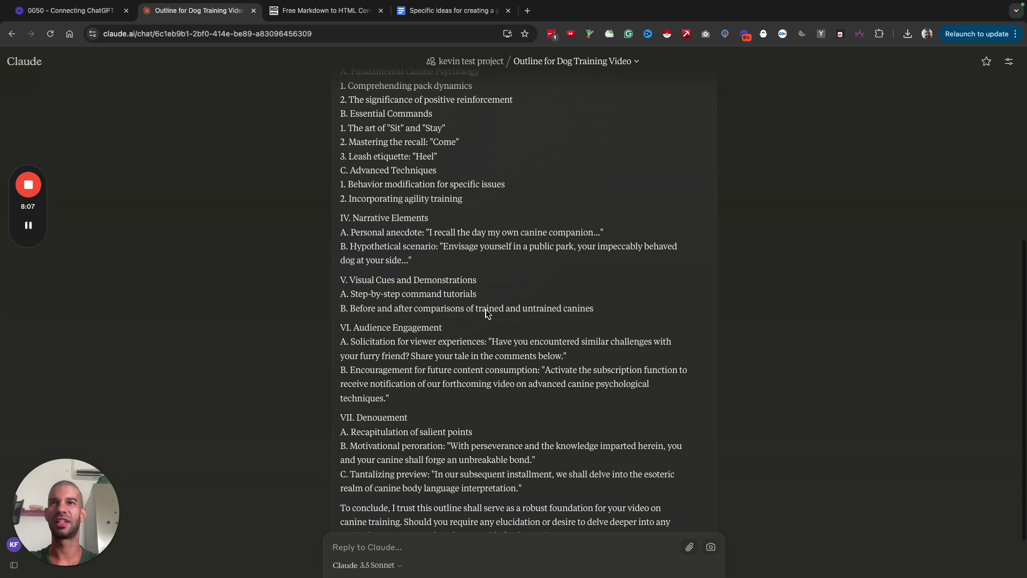
double_click(440, 230)
click(441, 230)
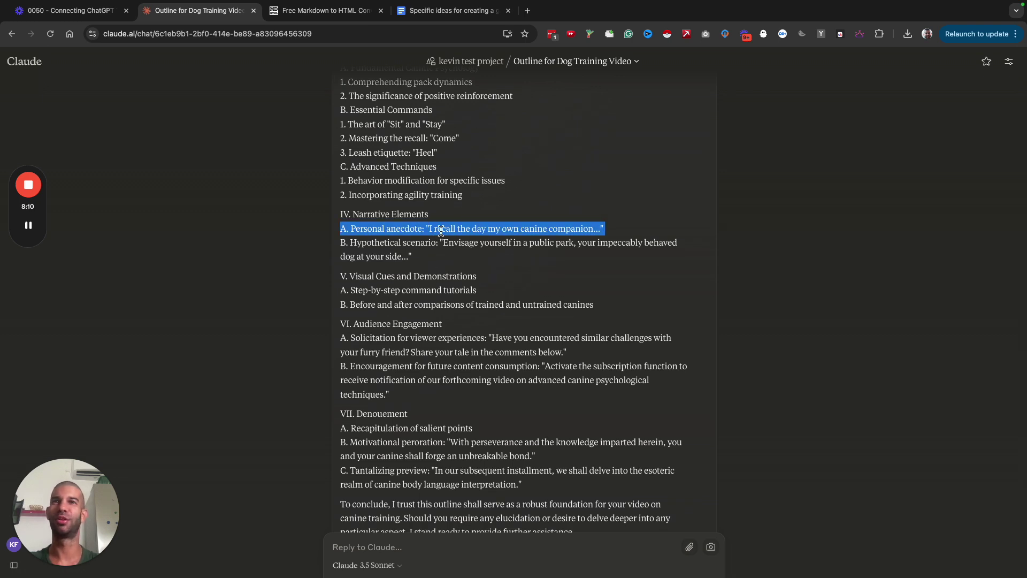
scroll(441, 339, down, 1)
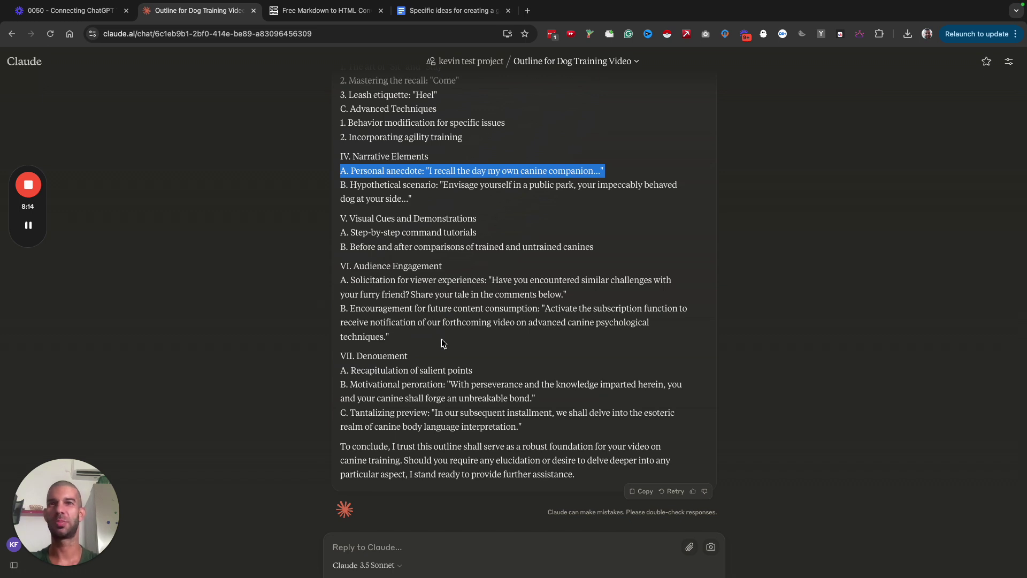
scroll(442, 343, up, 6)
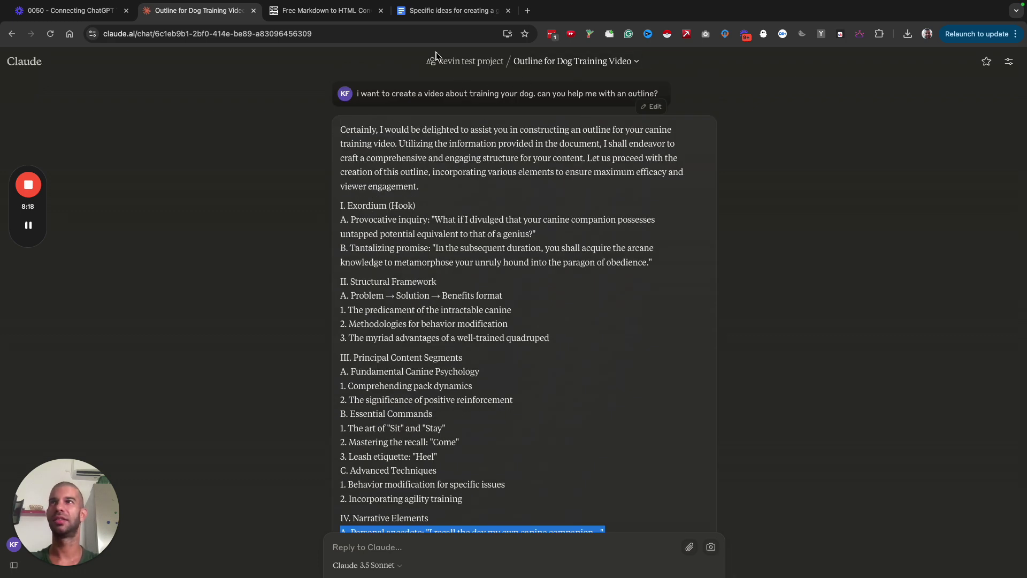
scroll(352, 277, down, 7)
scroll(609, 381, up, 7)
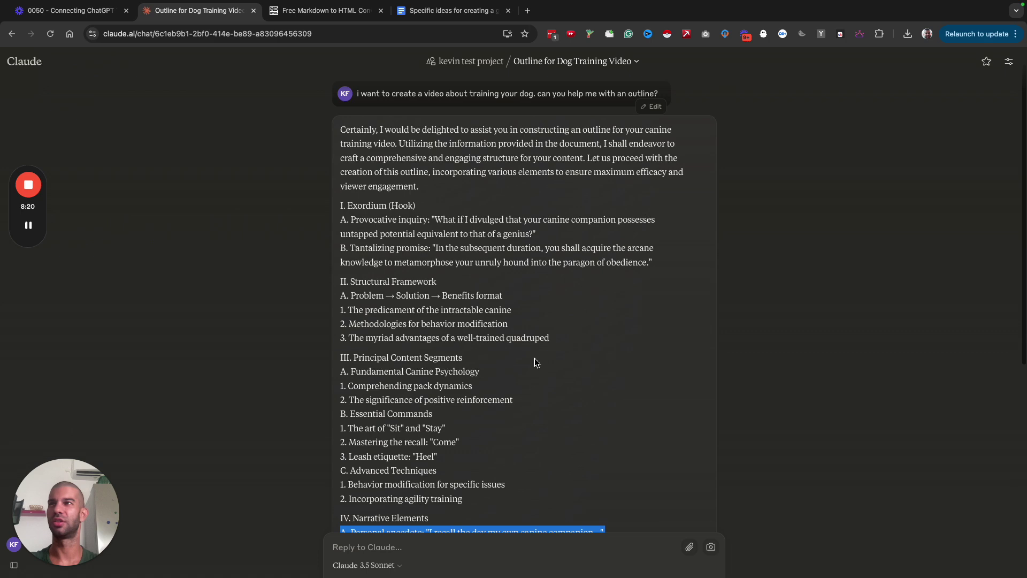
click(481, 65)
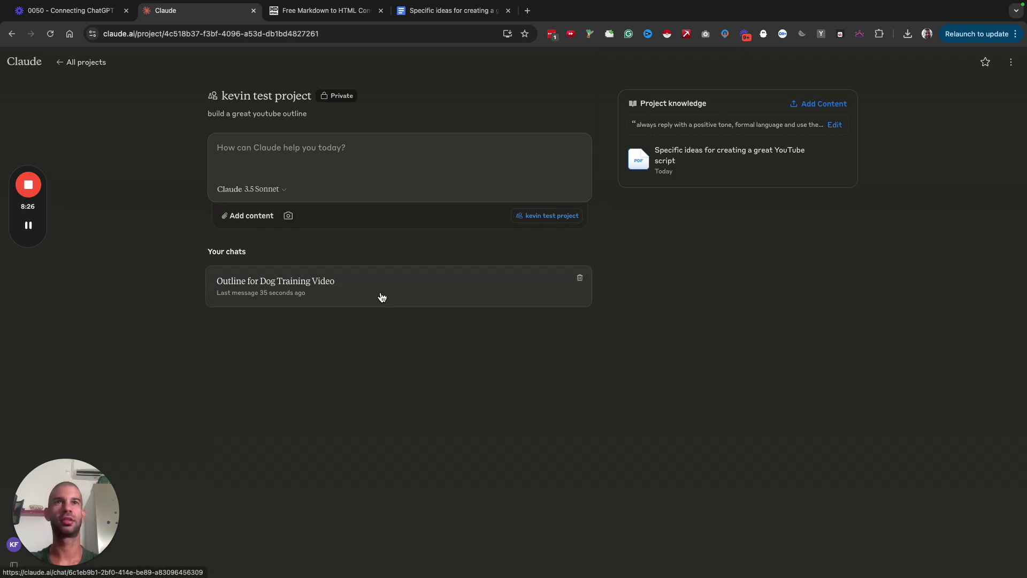
Step: Rewrite the custom instructions to 'grade 4 language that even a small baby can understand', removing the complex-words phrase
click(833, 125)
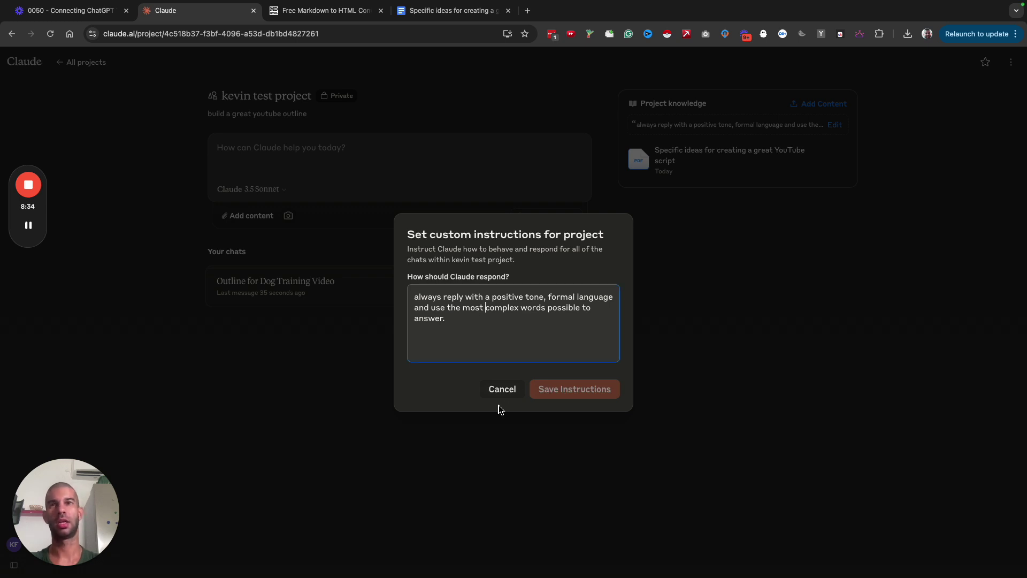
click(447, 307)
text(grade 4 lang)
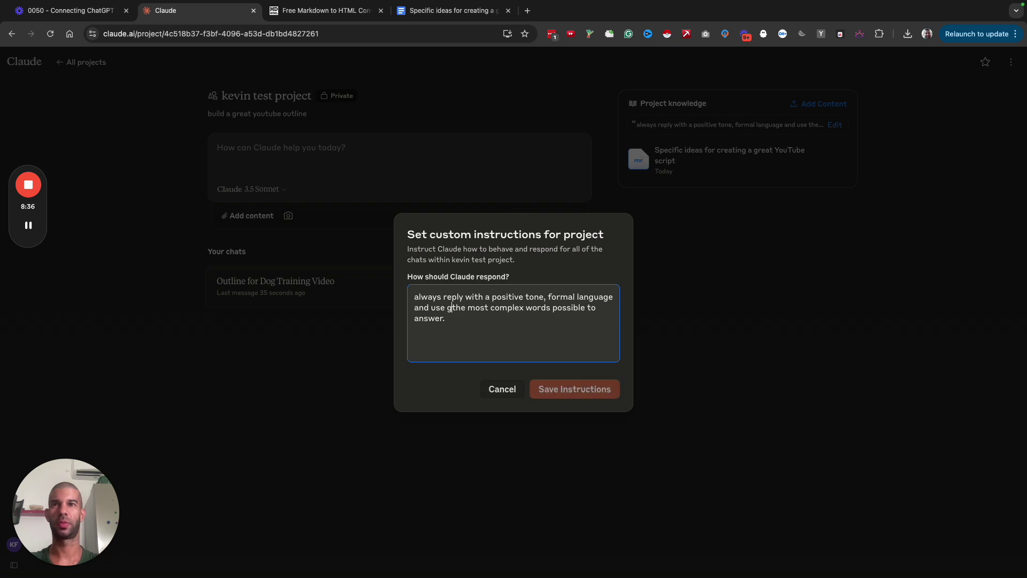
text(uage that e)
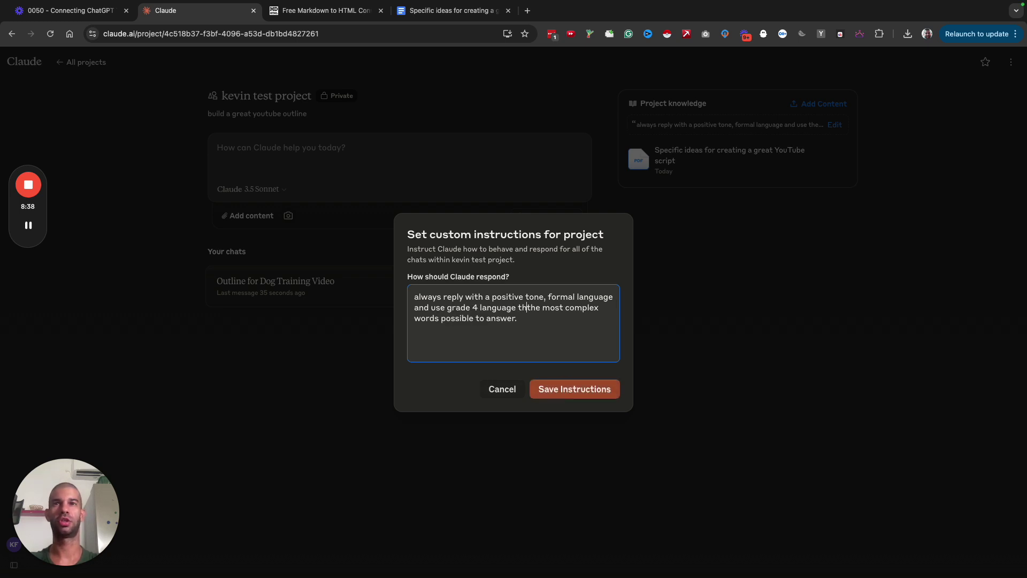
text(ven a small baby can )
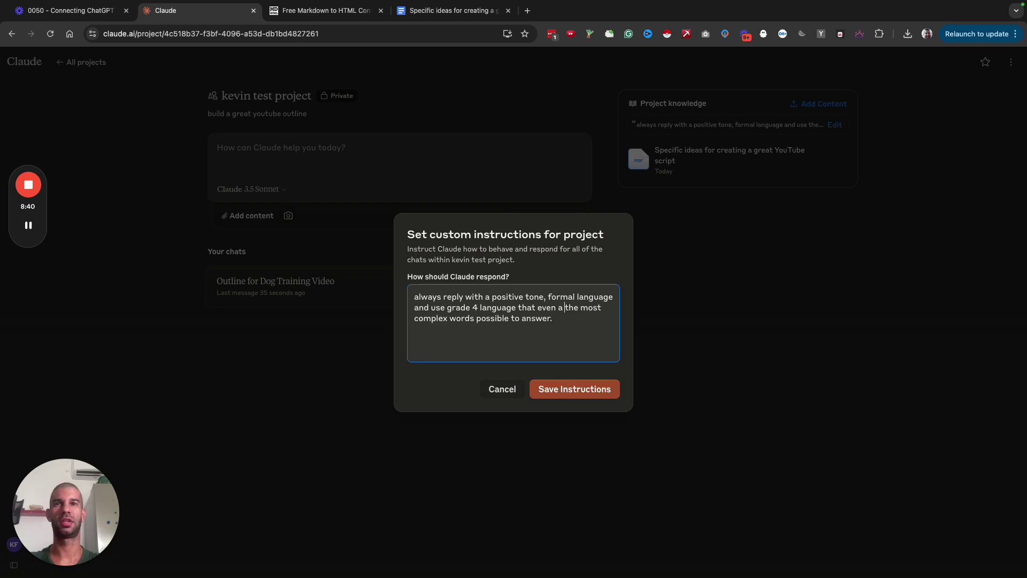
text(understand)
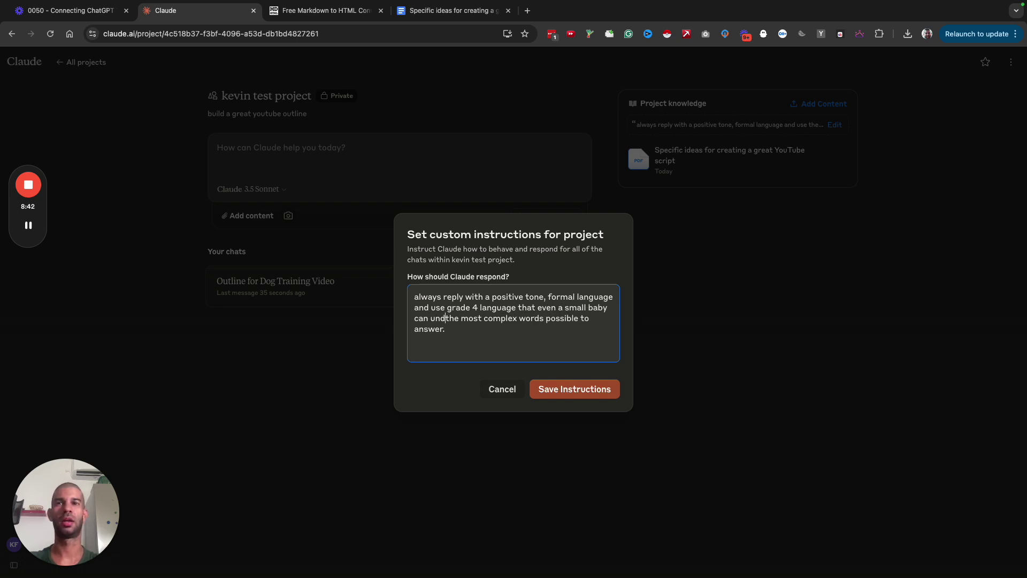
key(super+shift+Down)
key(BackSpace)
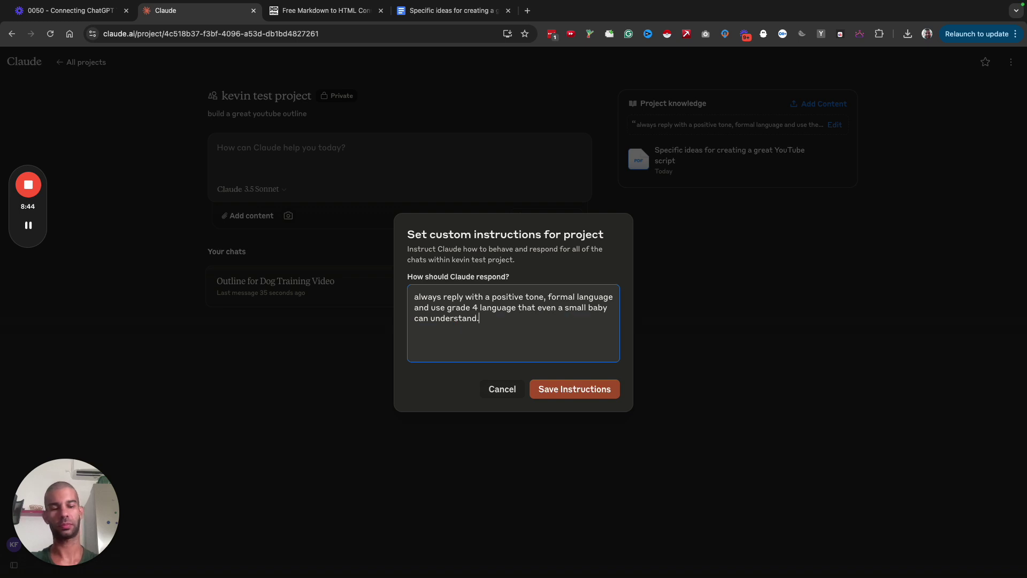
click(567, 396)
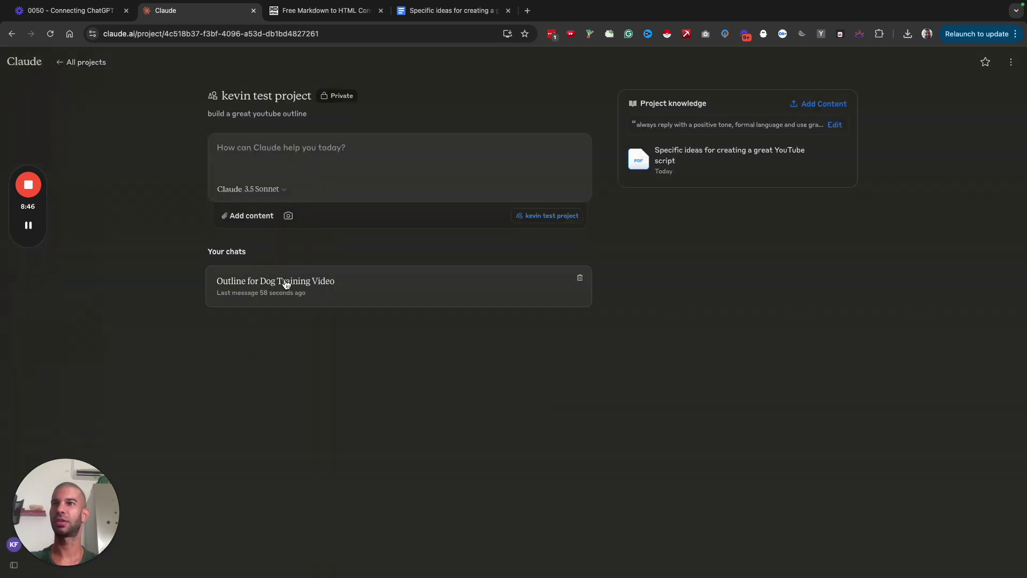
Step: Copy the original dog training outline request from the old chat and send it in a new project chat
super+click(285, 284)
click(328, 12)
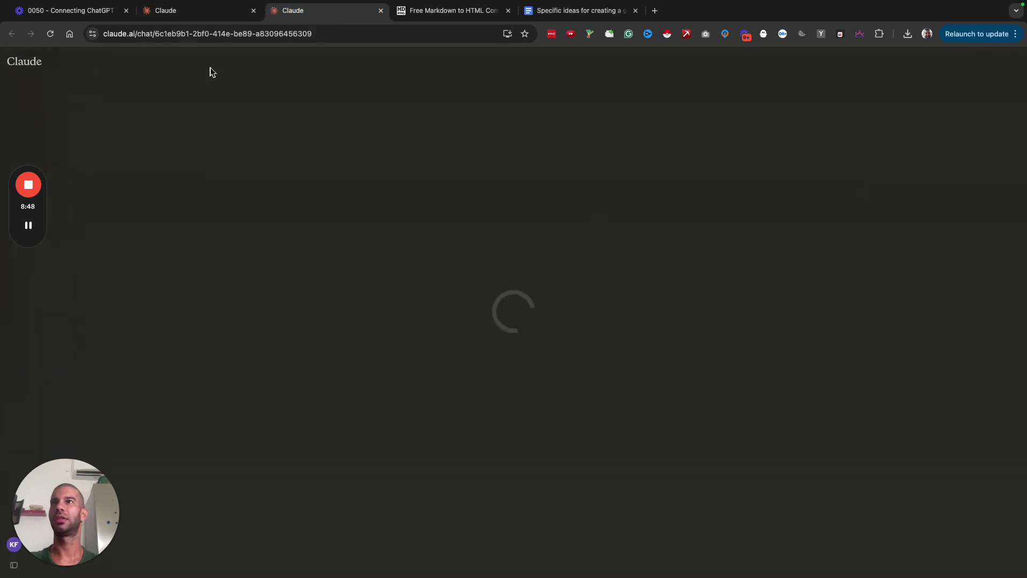
scroll(400, 211, up, 6)
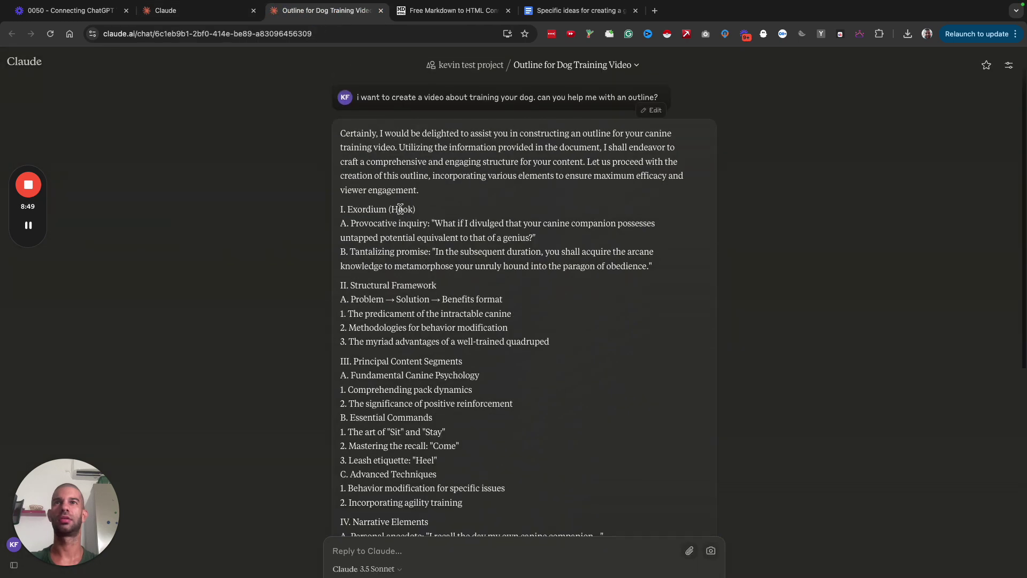
triple_click(425, 95)
key(ctrl+c)
key(ctrl+w)
key(ctrl+v)
key(Return)
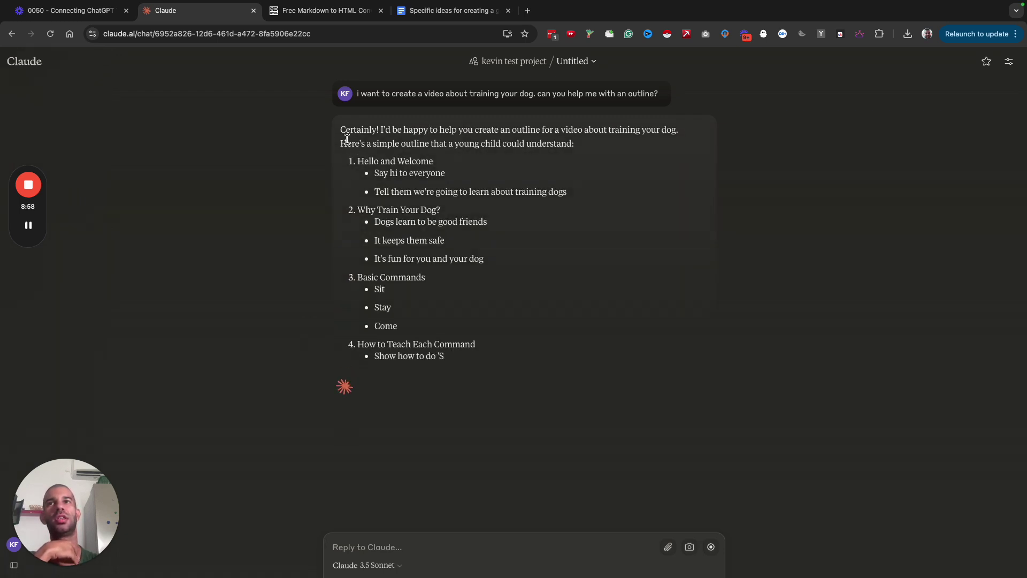
Step: Read the simple reply, highlighting its simple-outline promise and the Hello and Welcome heading
drag(346, 144, 610, 143)
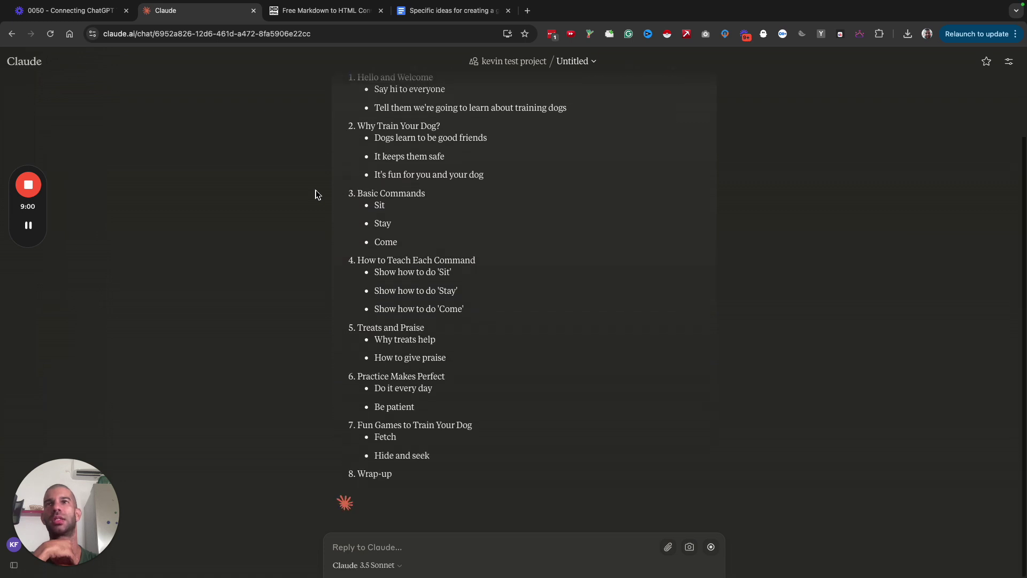
scroll(315, 194, up, 3)
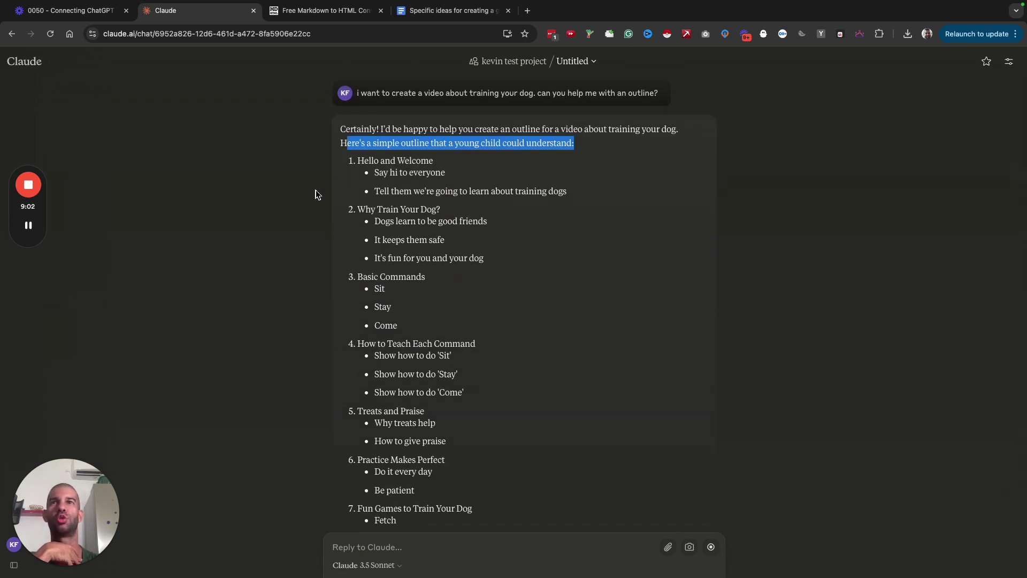
drag(375, 161, 430, 191)
click(442, 191)
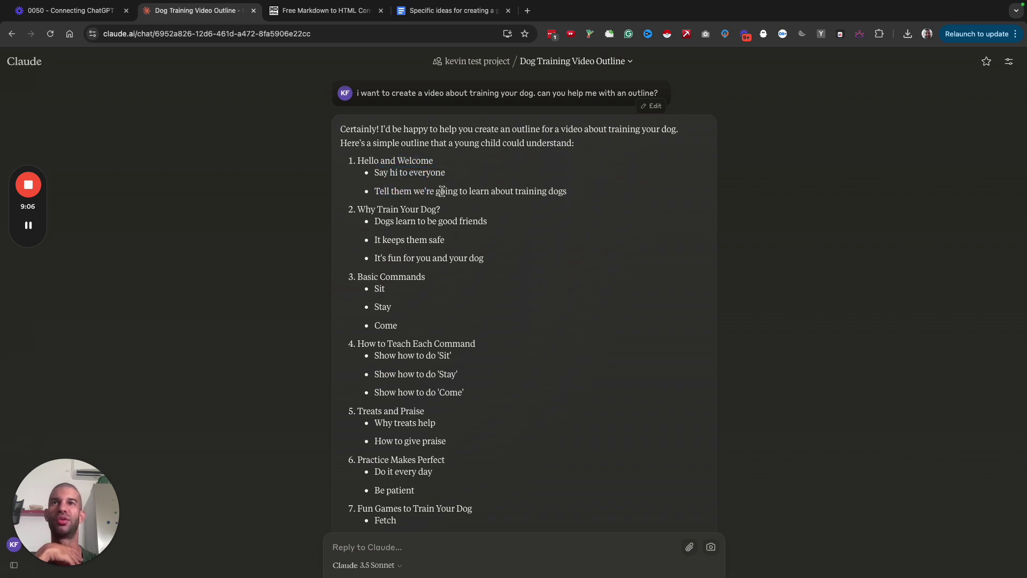
scroll(374, 209, down, 1)
drag(365, 173, 502, 227)
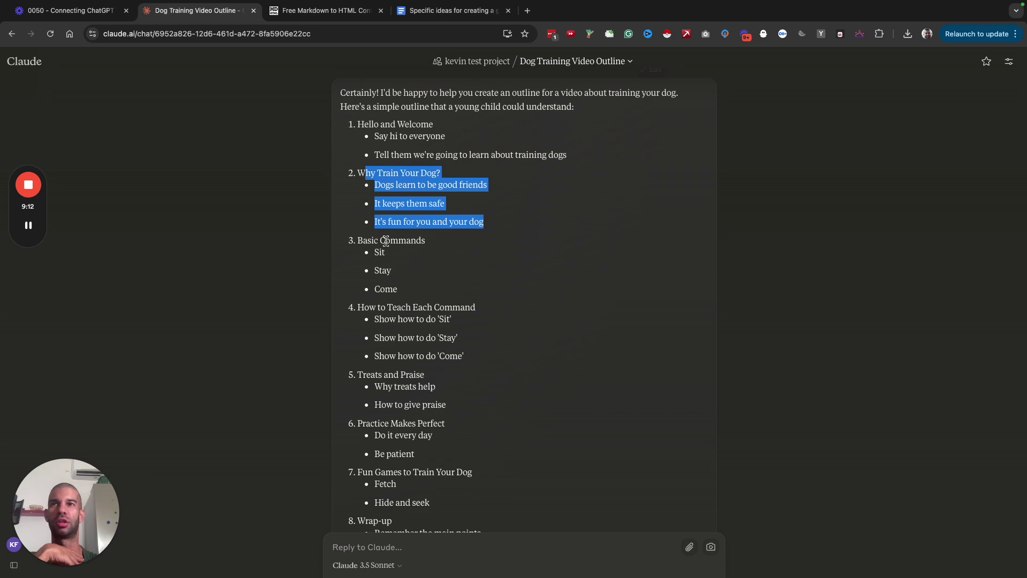
scroll(407, 310, down, 5)
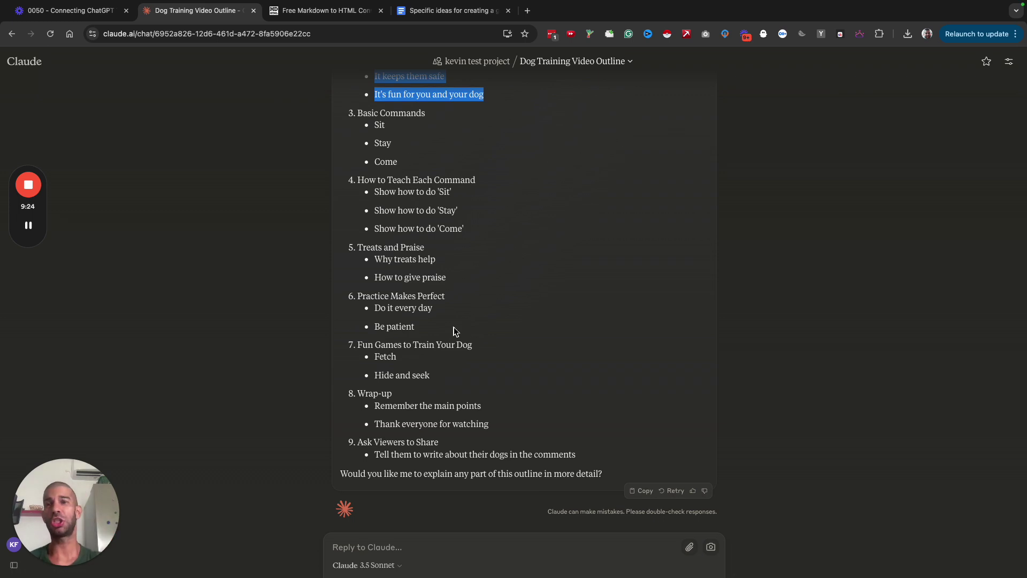
scroll(278, 232, up, 3)
Step: Open the Dog Training Video Outline and Outline for Dog Training Video chats in separate tabs
click(277, 232)
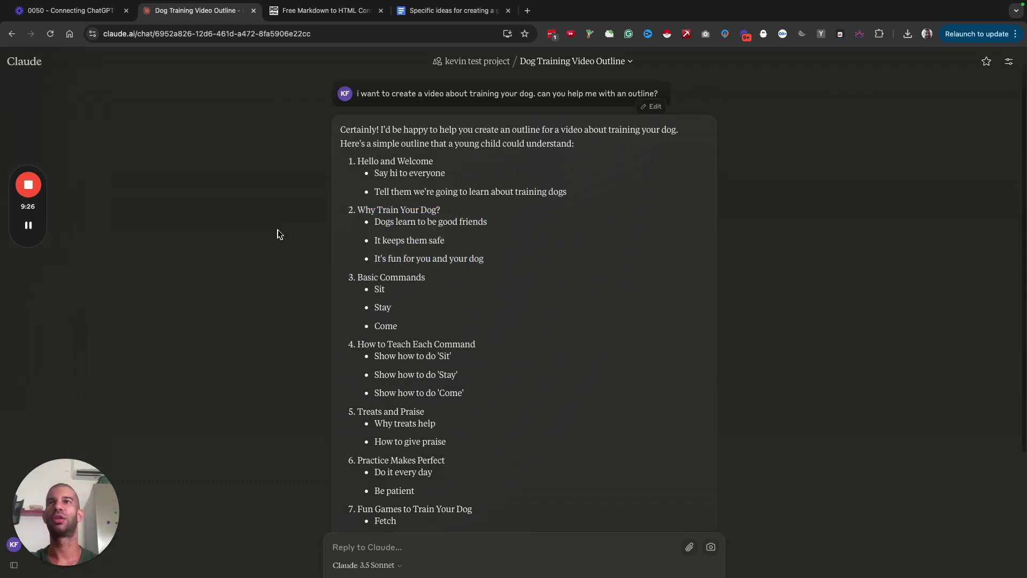
click(484, 61)
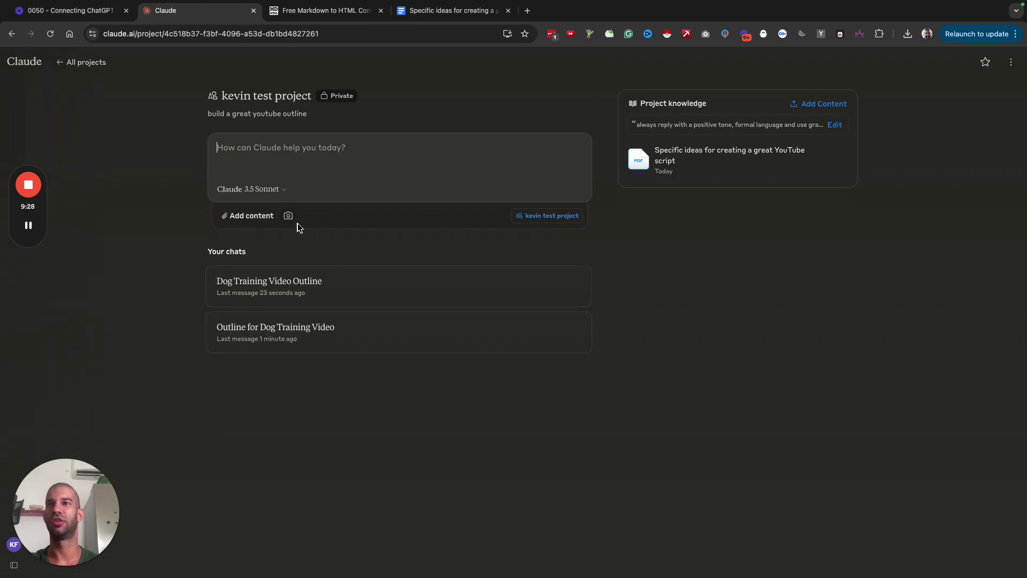
super+click(363, 327)
super+click(385, 284)
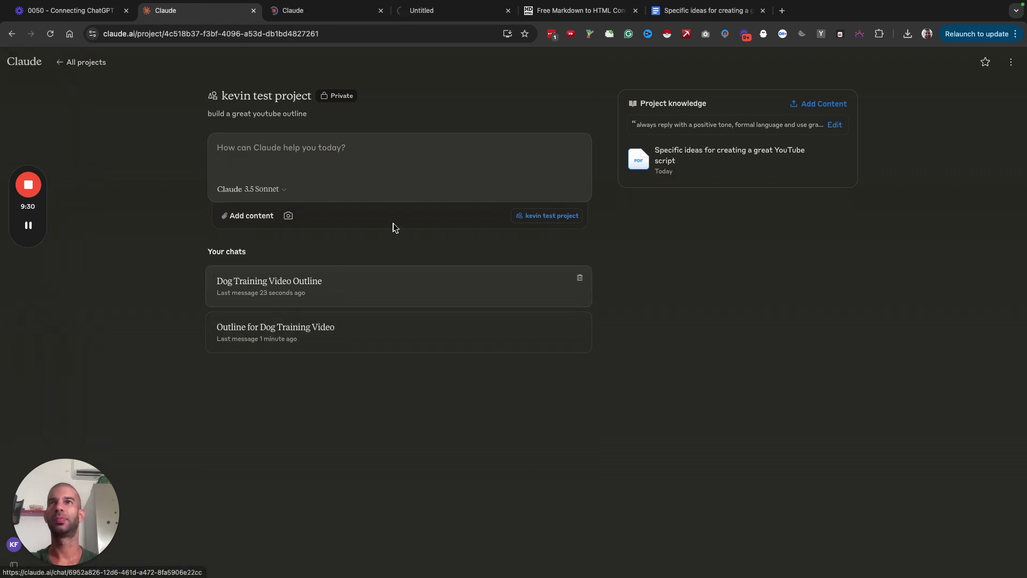
click(347, 15)
Step: Detach the formal outline chat into its own window and tile it to the left half
drag(347, 15, 326, 113)
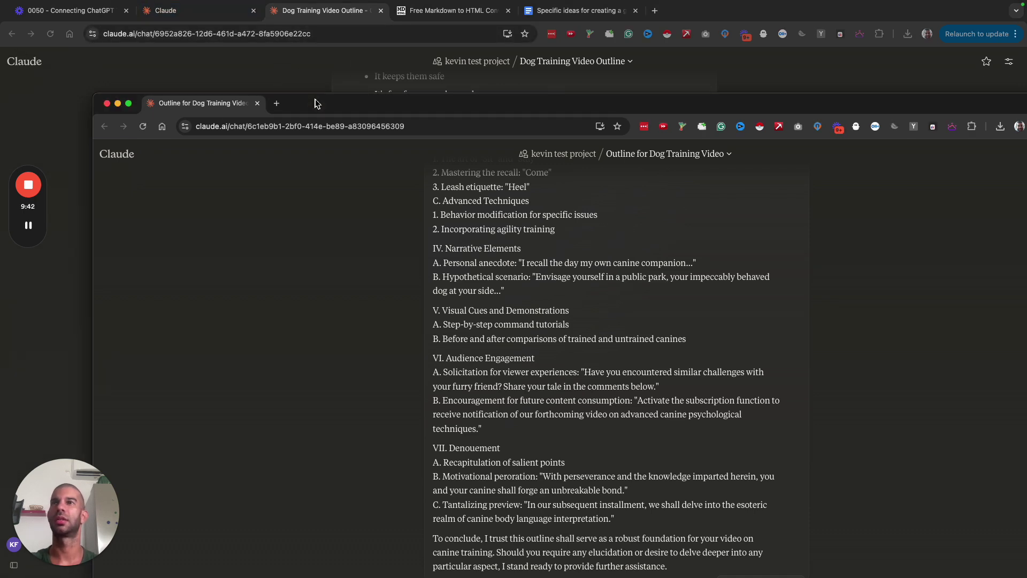
key(super+m)
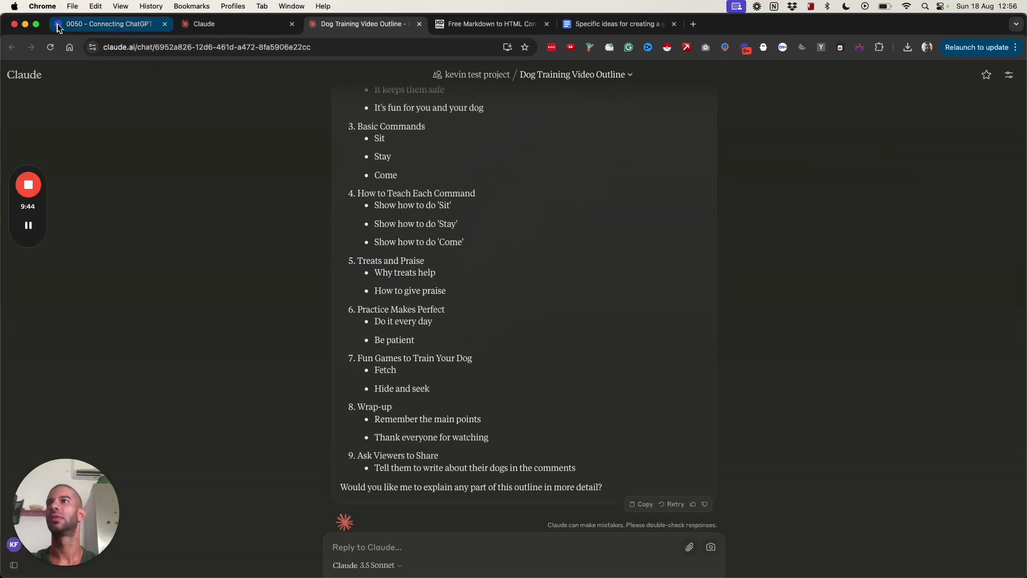
mouse_move(39, 28)
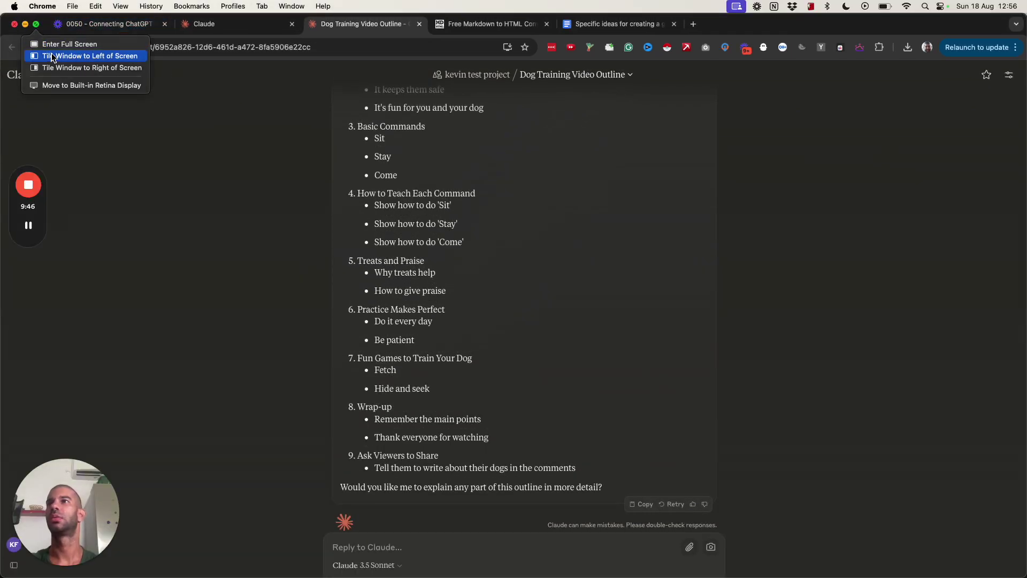
click(80, 54)
click(596, 542)
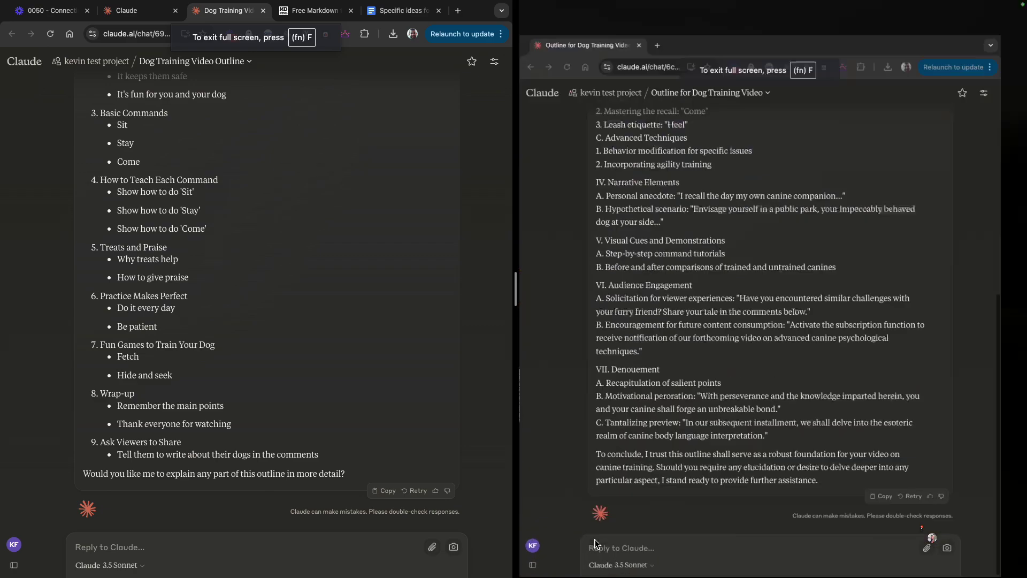
scroll(319, 225, up, 5)
scroll(676, 220, up, 10)
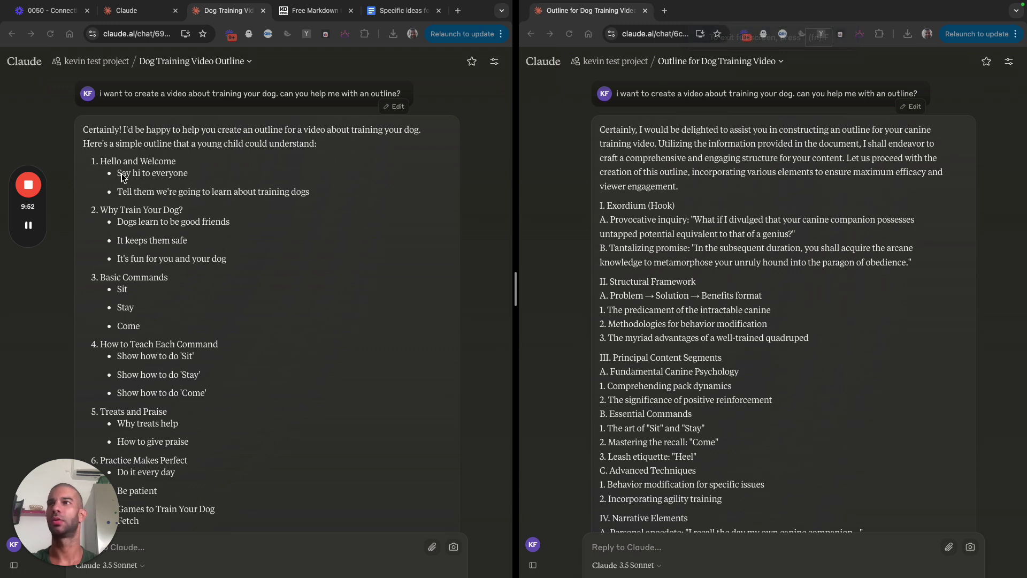
drag(152, 173, 257, 396)
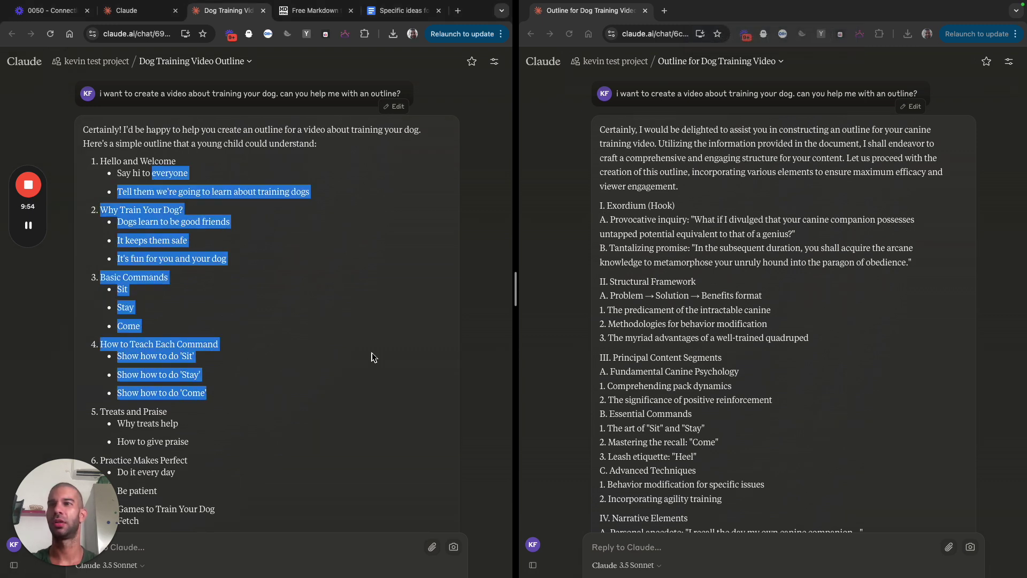
click(654, 205)
drag(599, 130, 743, 436)
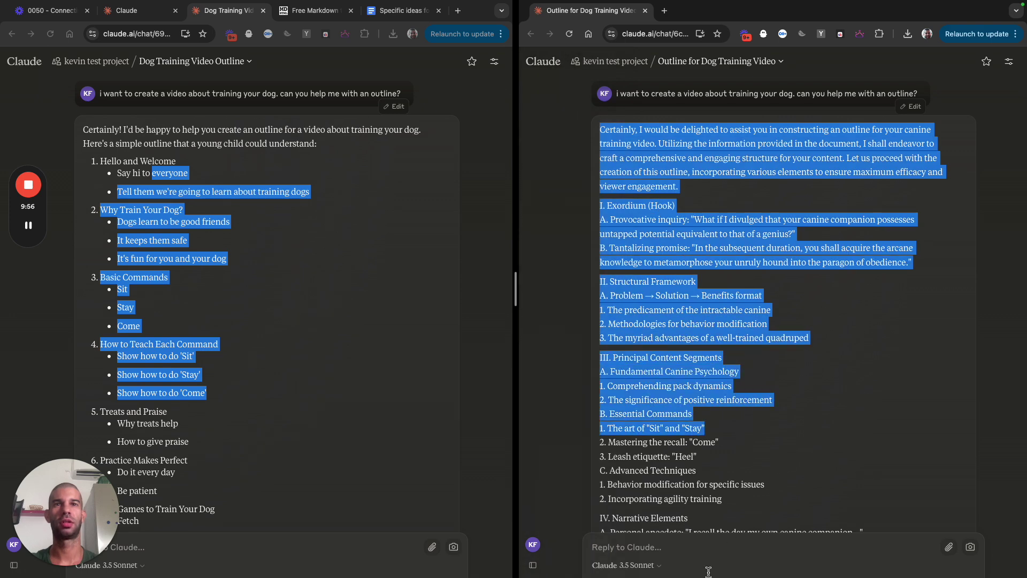
scroll(681, 256, down, 4)
scroll(362, 337, down, 3)
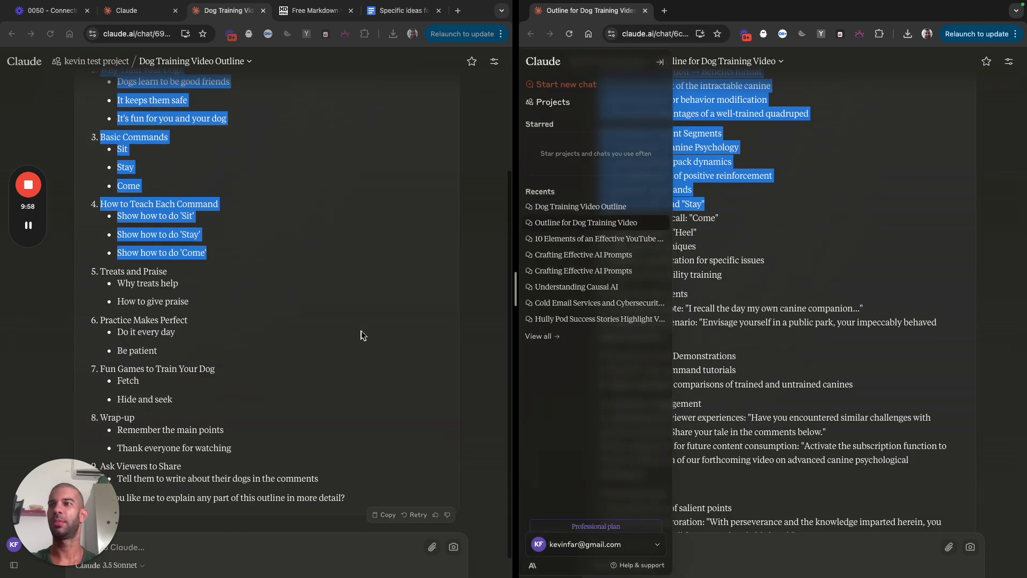
scroll(241, 288, up, 3)
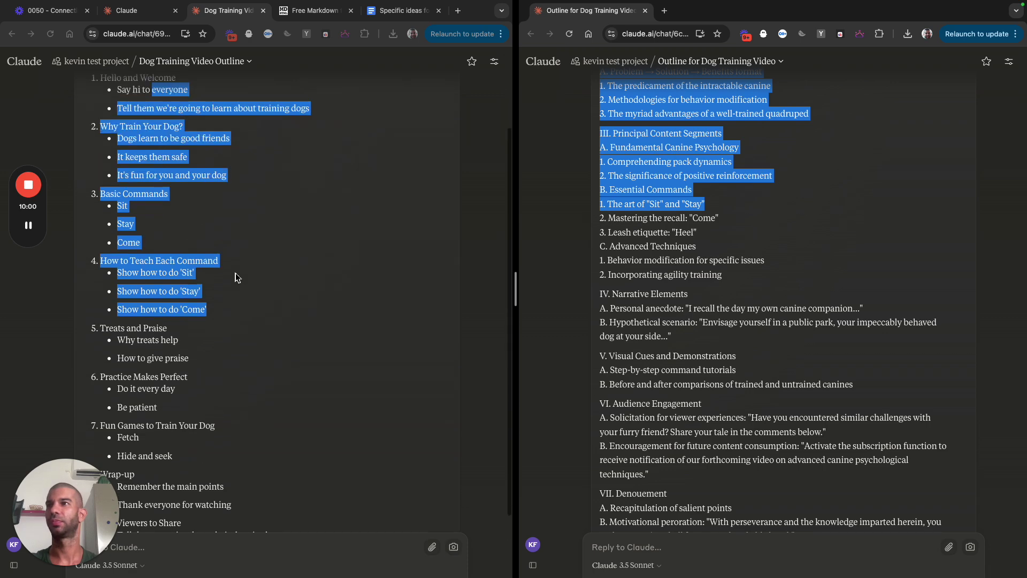
scroll(672, 269, down, 2)
scroll(672, 269, up, 3)
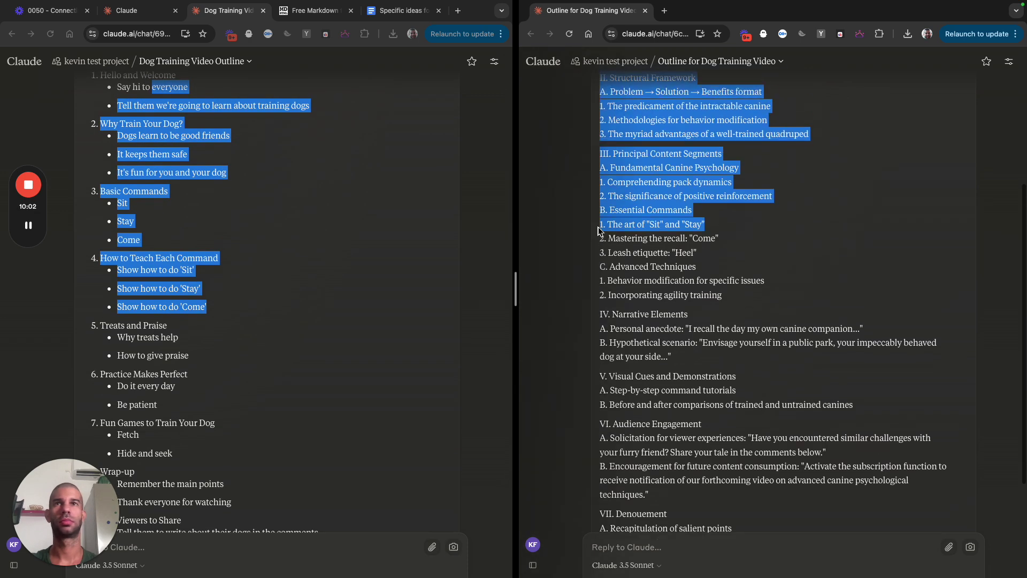
scroll(147, 178, up, 2)
scroll(662, 201, up, 4)
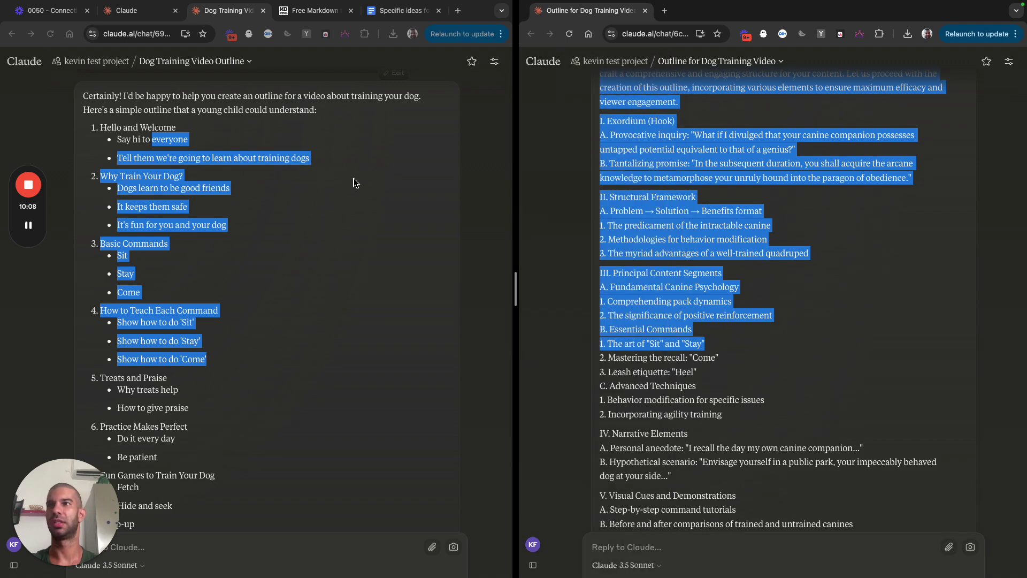
scroll(692, 215, down, 2)
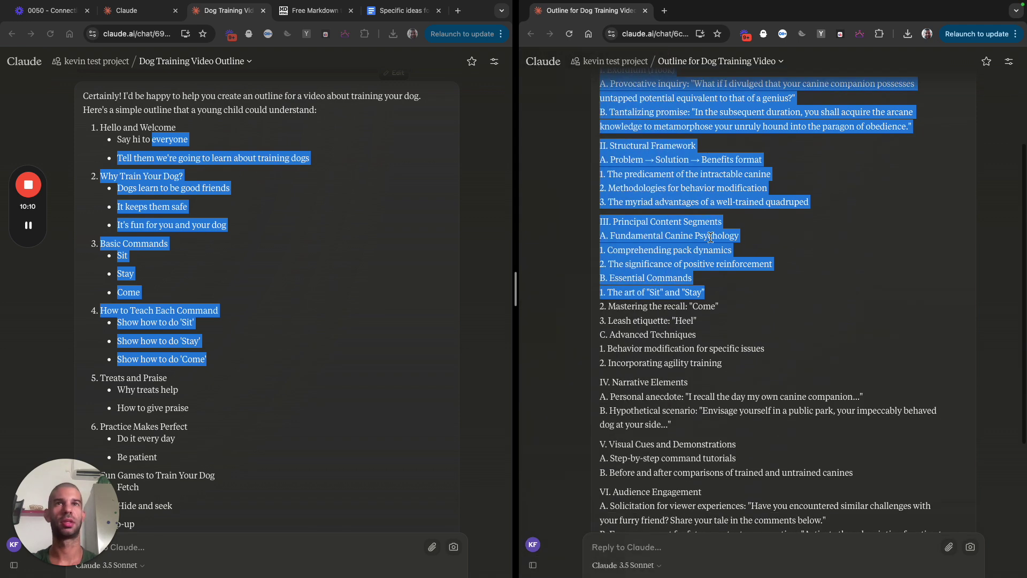
scroll(662, 263, down, 1)
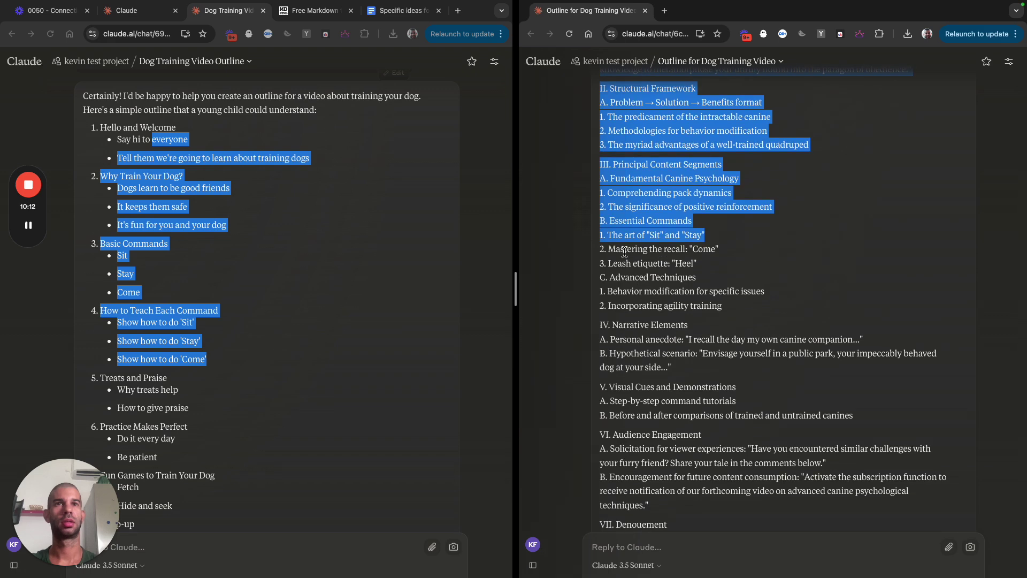
click(622, 251)
drag(616, 250, 743, 310)
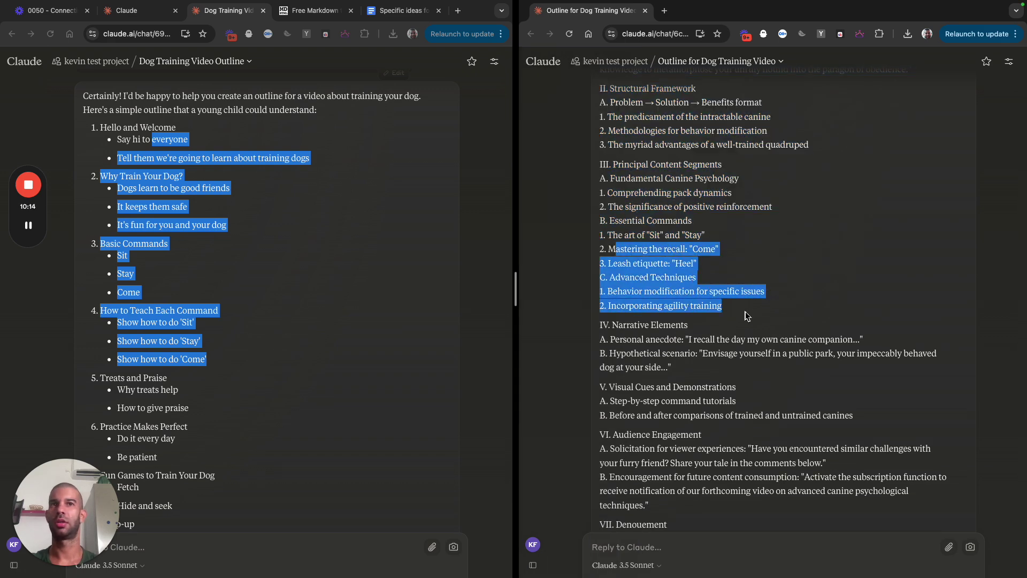
click(629, 220)
drag(622, 222, 751, 224)
mouse_move(527, 224)
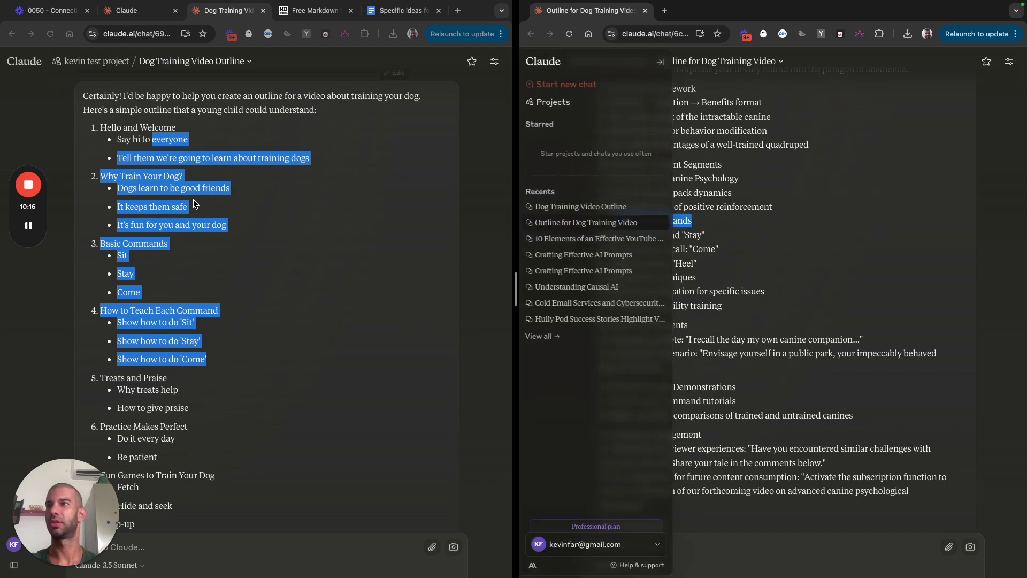
click(742, 292)
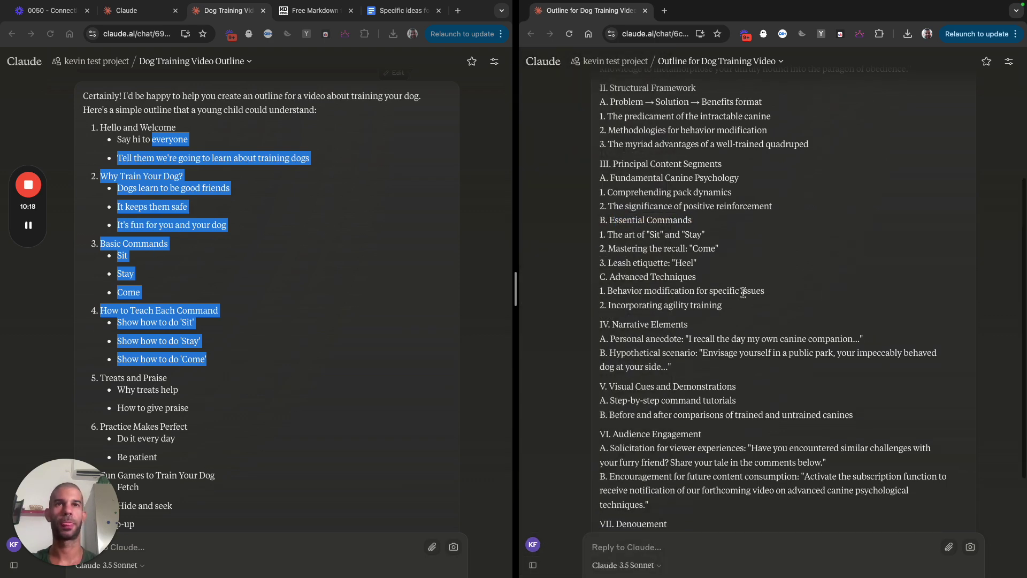
scroll(742, 292, down, 1)
scroll(289, 319, down, 2)
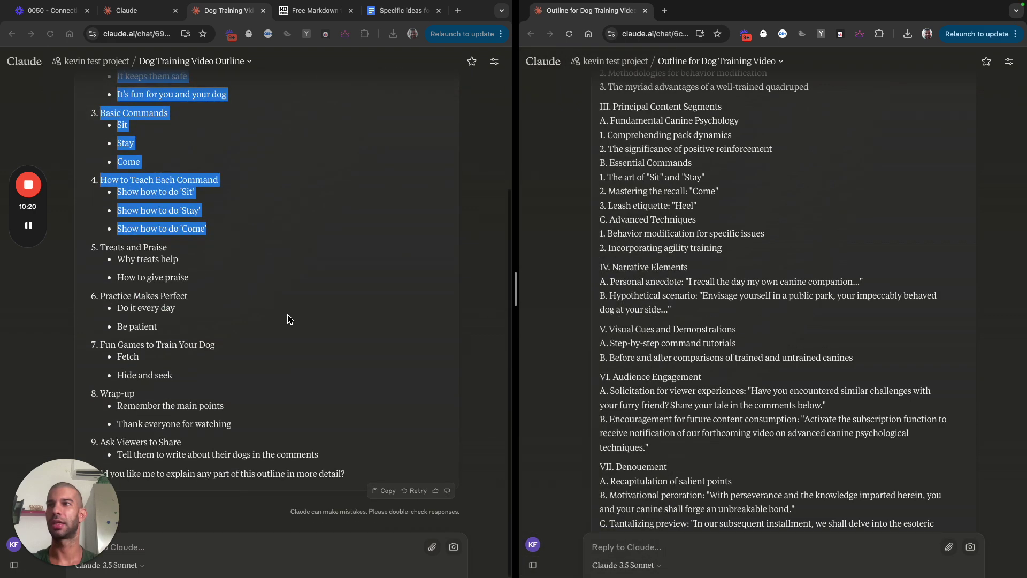
scroll(289, 320, up, 3)
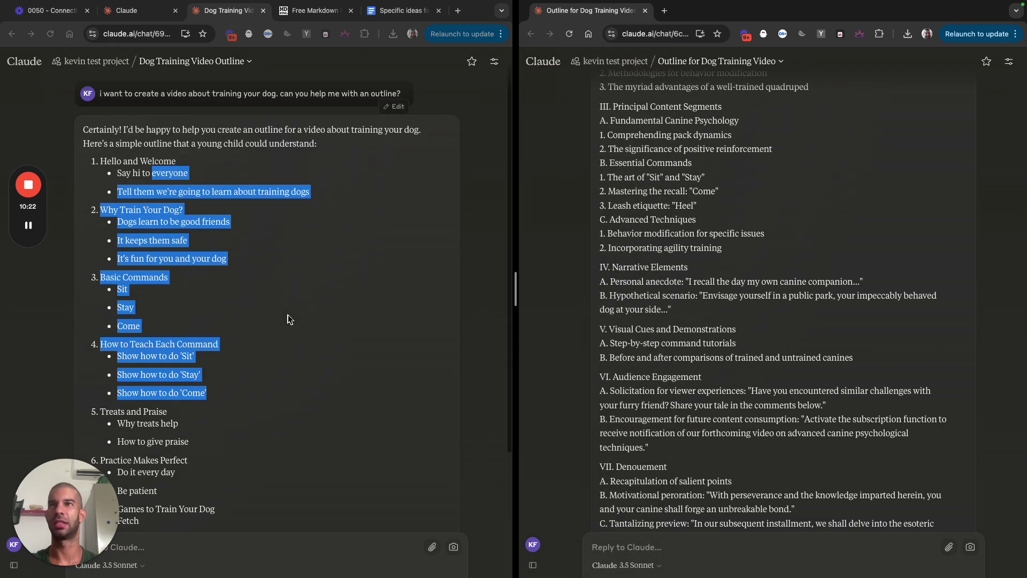
Step: Go back to the kevin test project page and highlight its YouTube-script PDF title
click(81, 61)
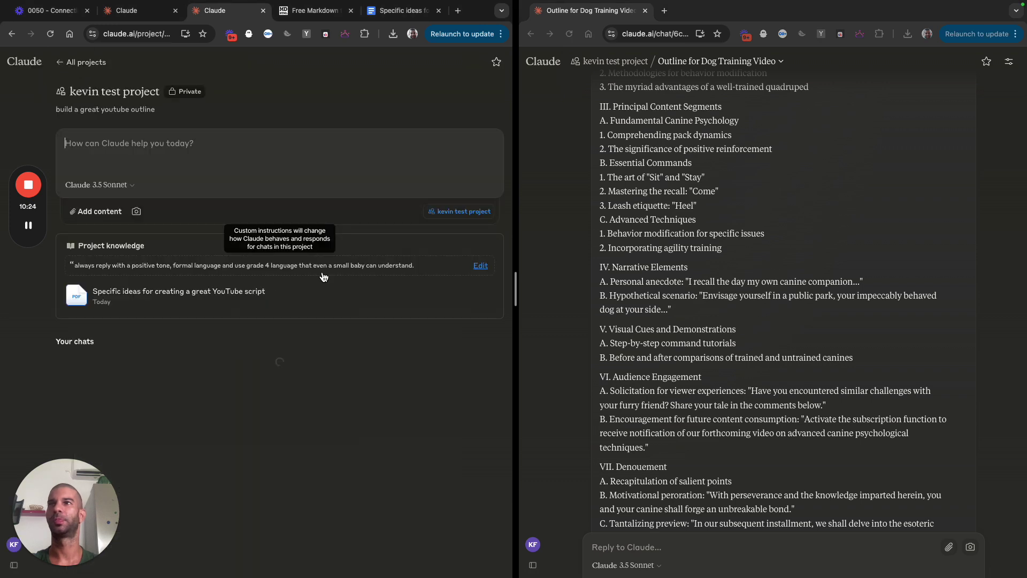
drag(106, 294, 303, 298)
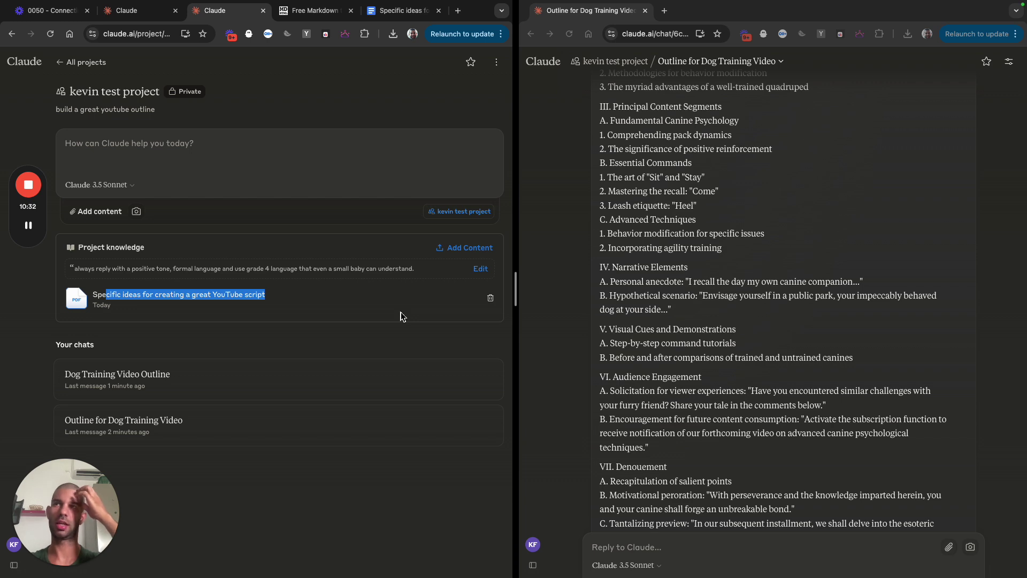
scroll(704, 290, up, 5)
click(647, 234)
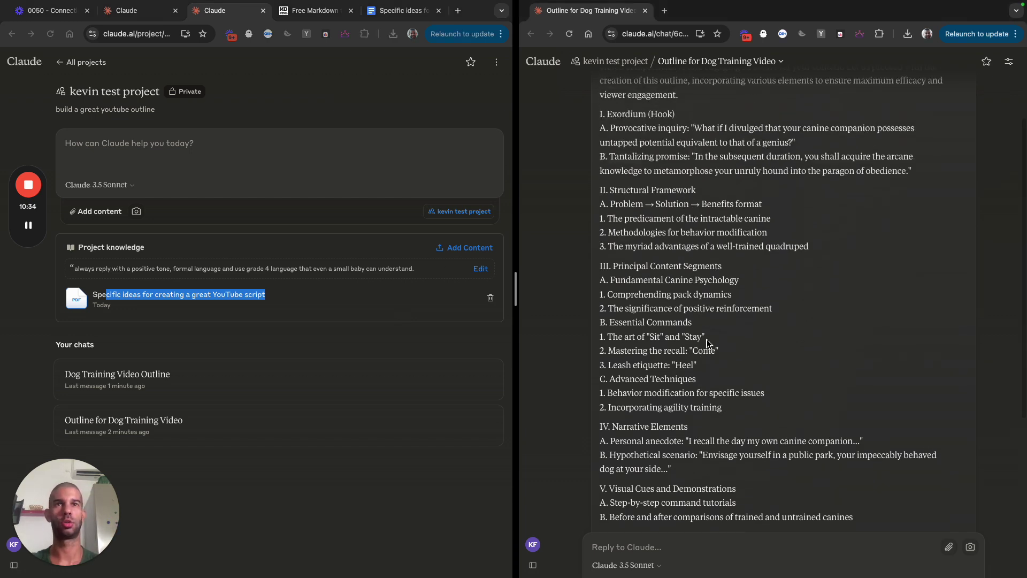
scroll(667, 277, up, 5)
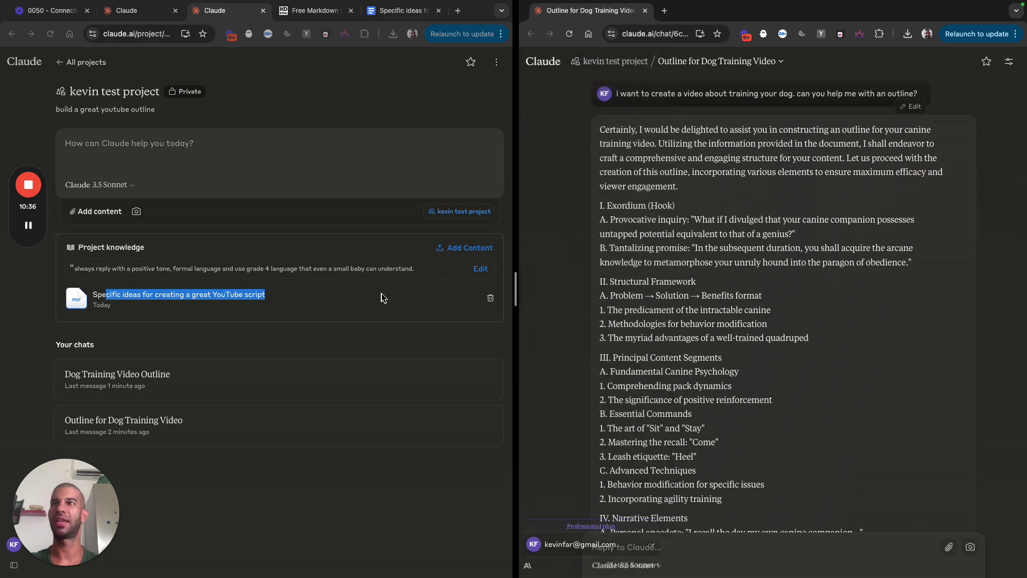
Step: Maximize the project page and view its grade 4 custom instructions, cancelling without changes
click(219, 244)
key(ctrl+alt+Return)
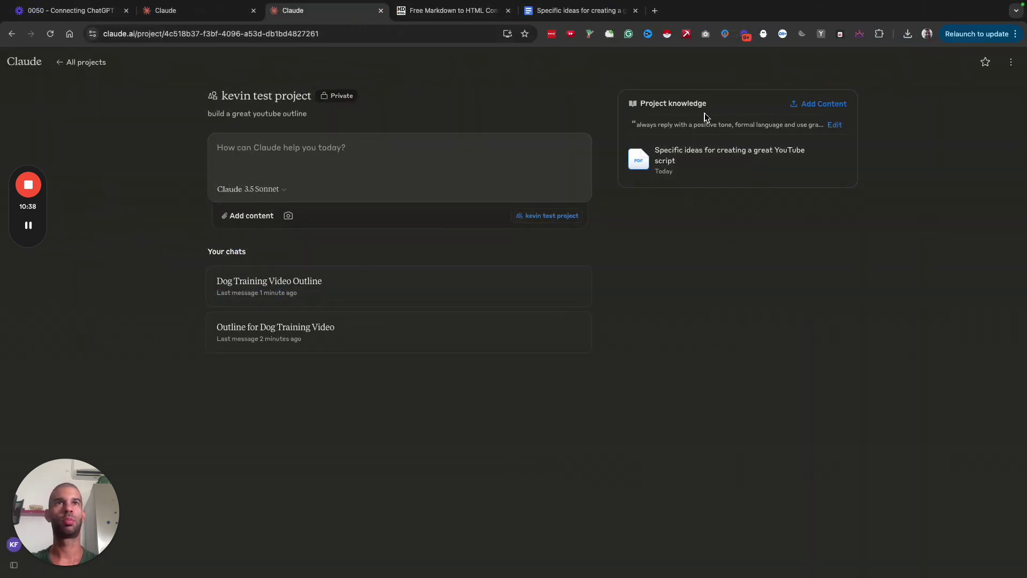
click(834, 126)
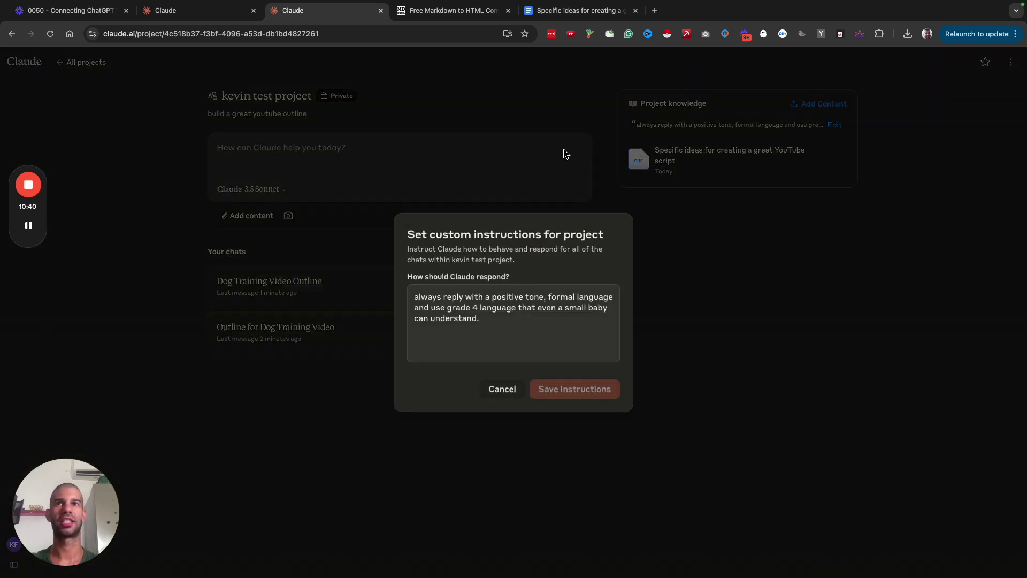
click(502, 389)
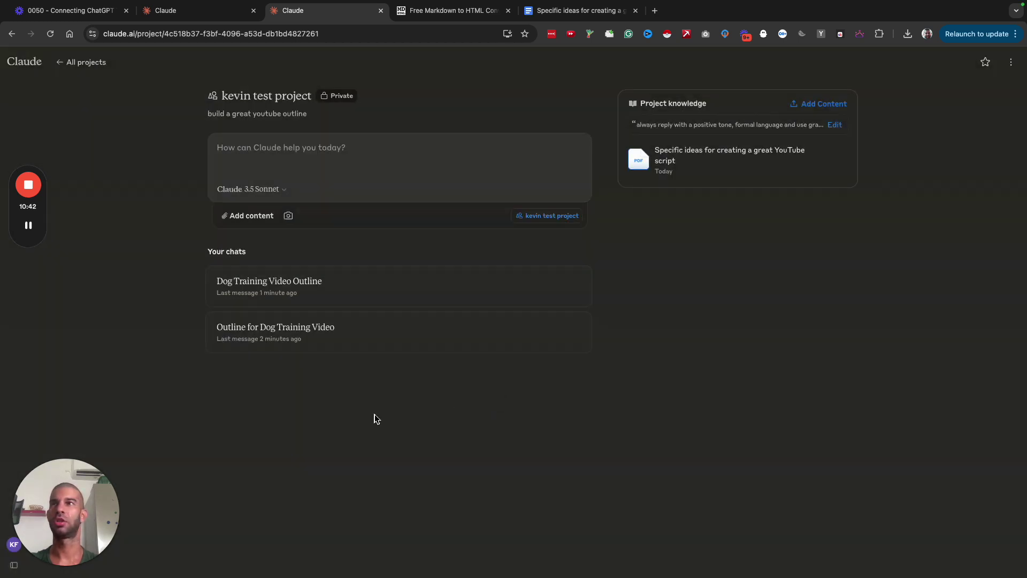